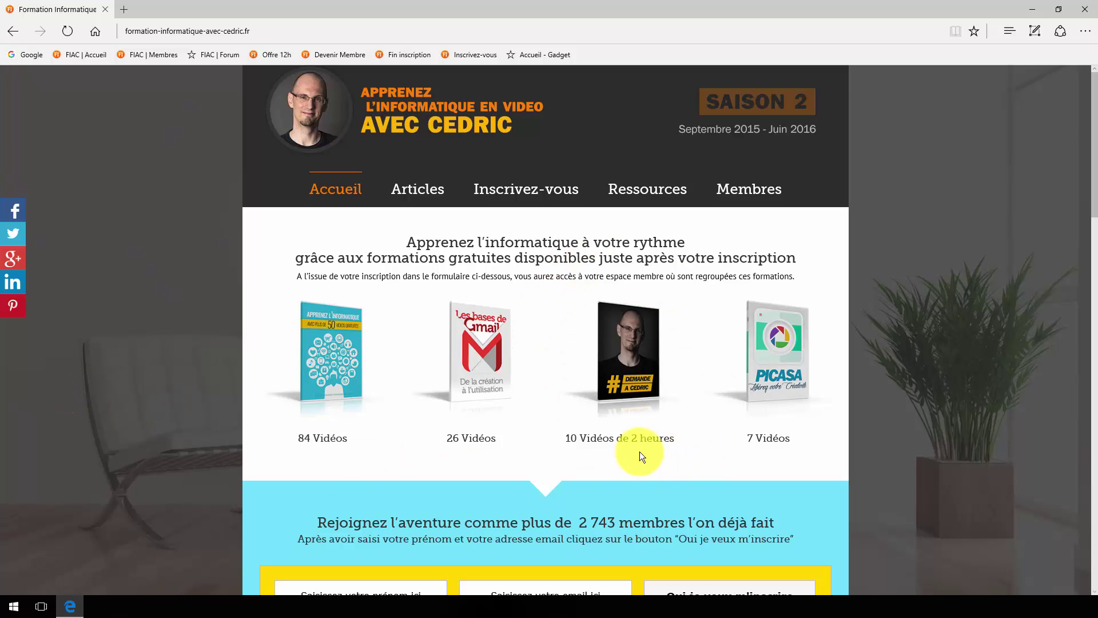
Step: Open the Demande à Cédric #10 replay page from the training site's members' area
mouse_move(123, 54)
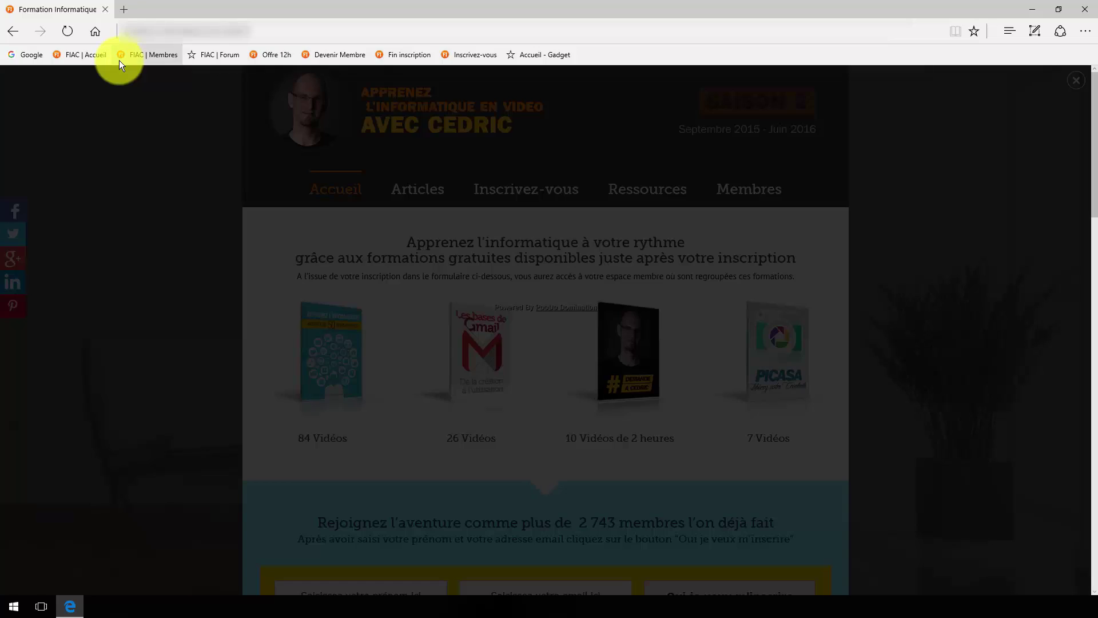
click(751, 234)
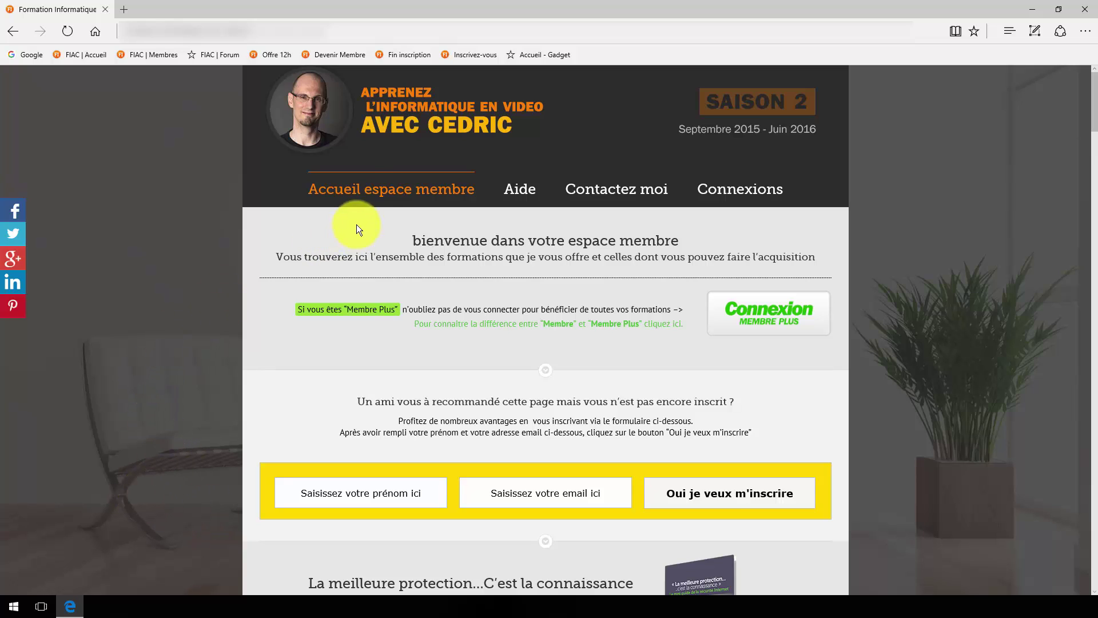
mouse_move(368, 184)
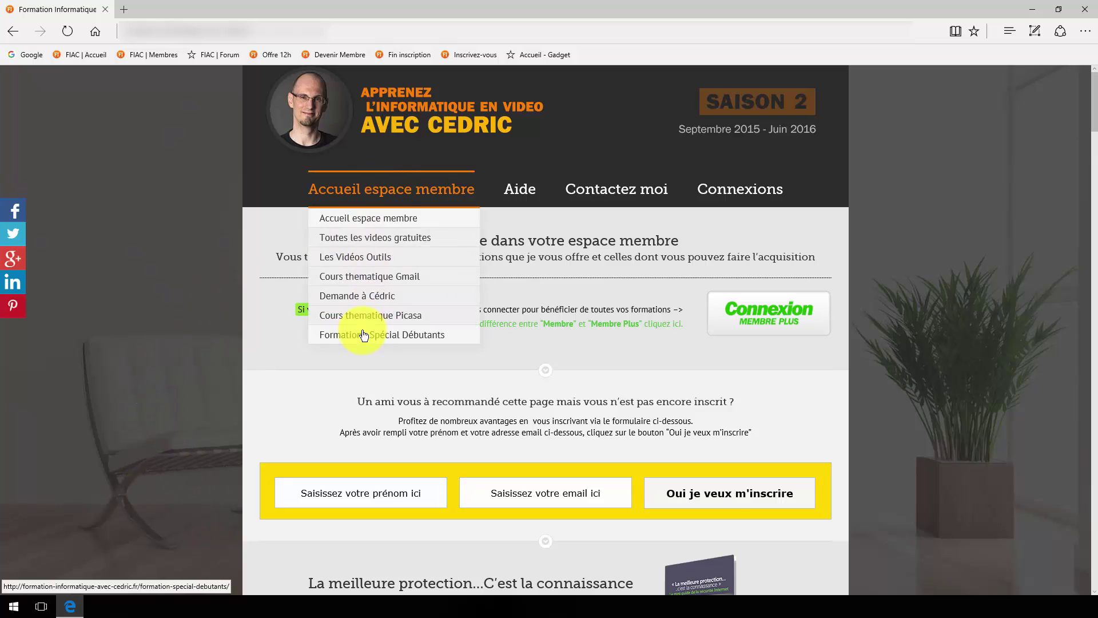
click(361, 297)
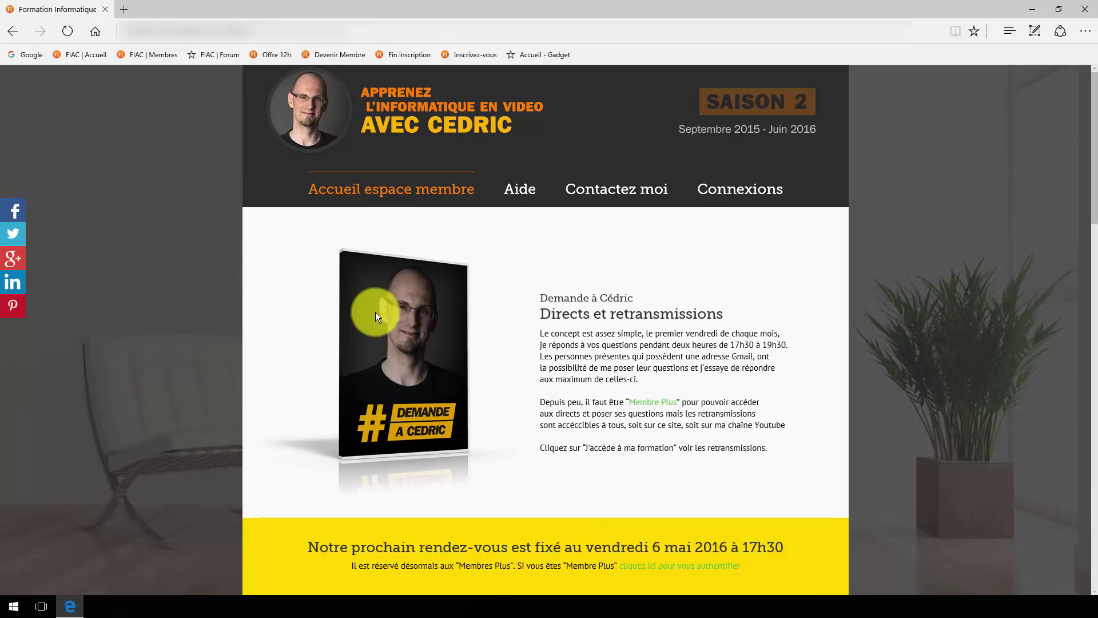
scroll(201, 324, down, 5)
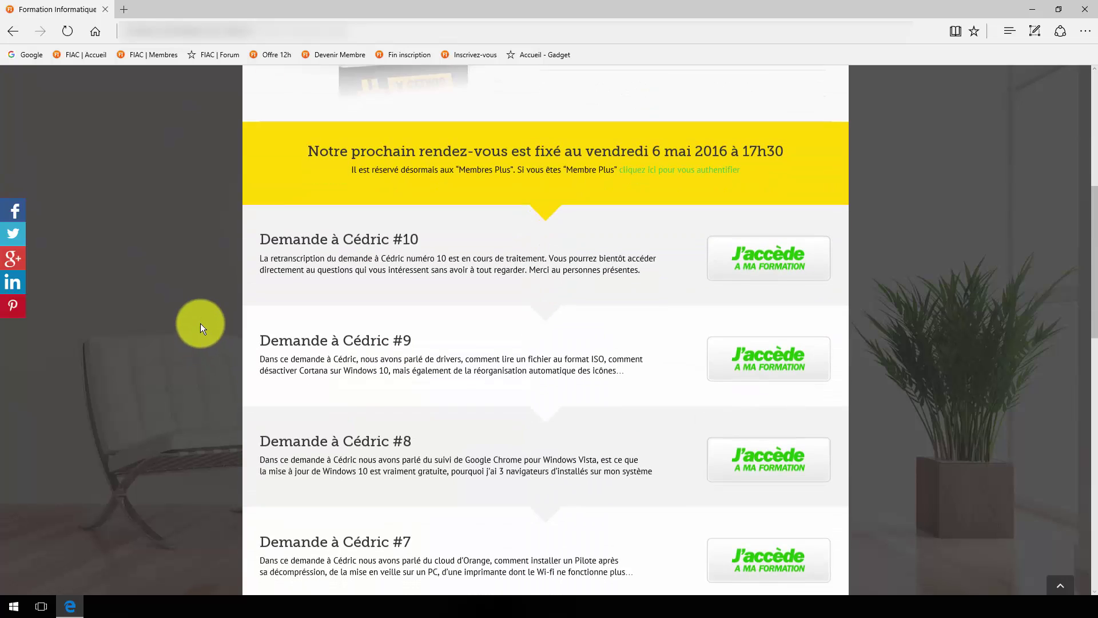
click(778, 251)
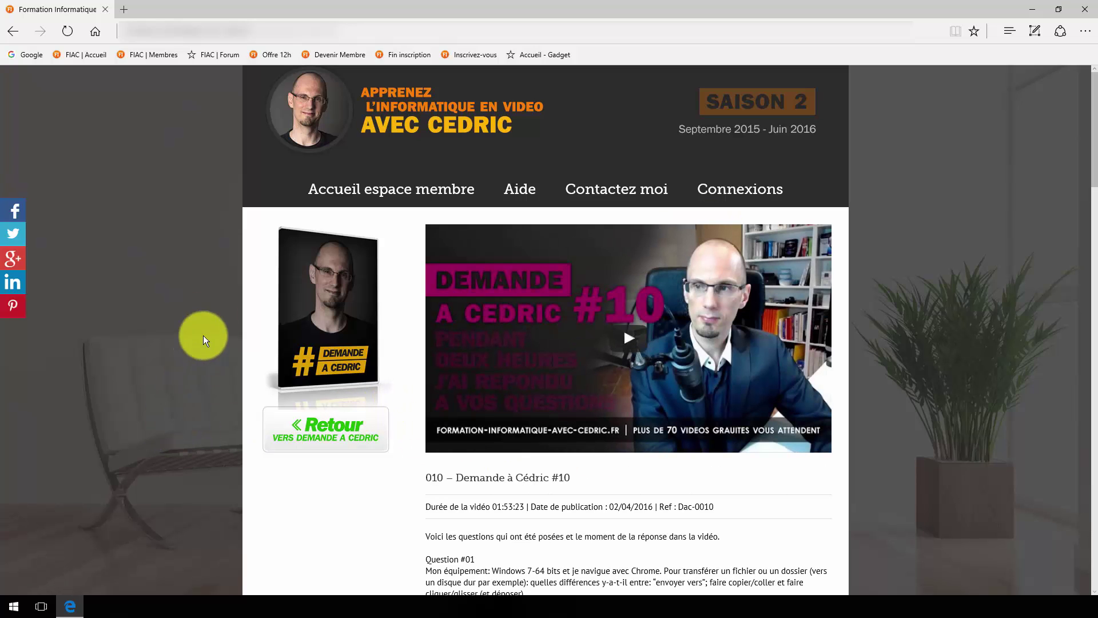
Step: Play the Demande à Cédric #10 replay in full screen, pause it, and close the page
click(634, 347)
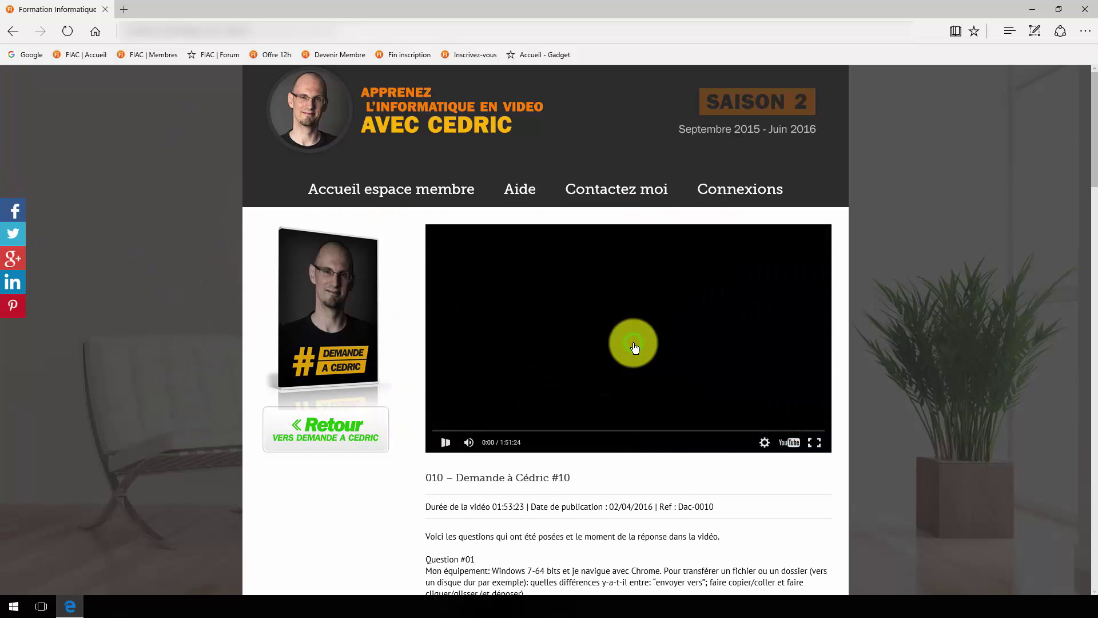
click(822, 441)
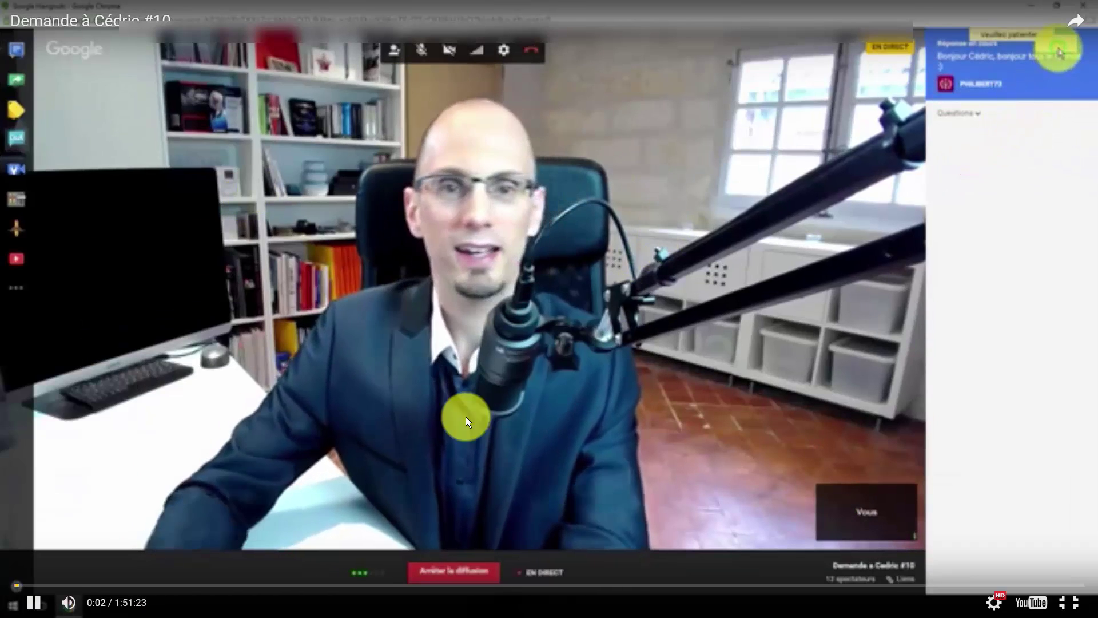
click(720, 264)
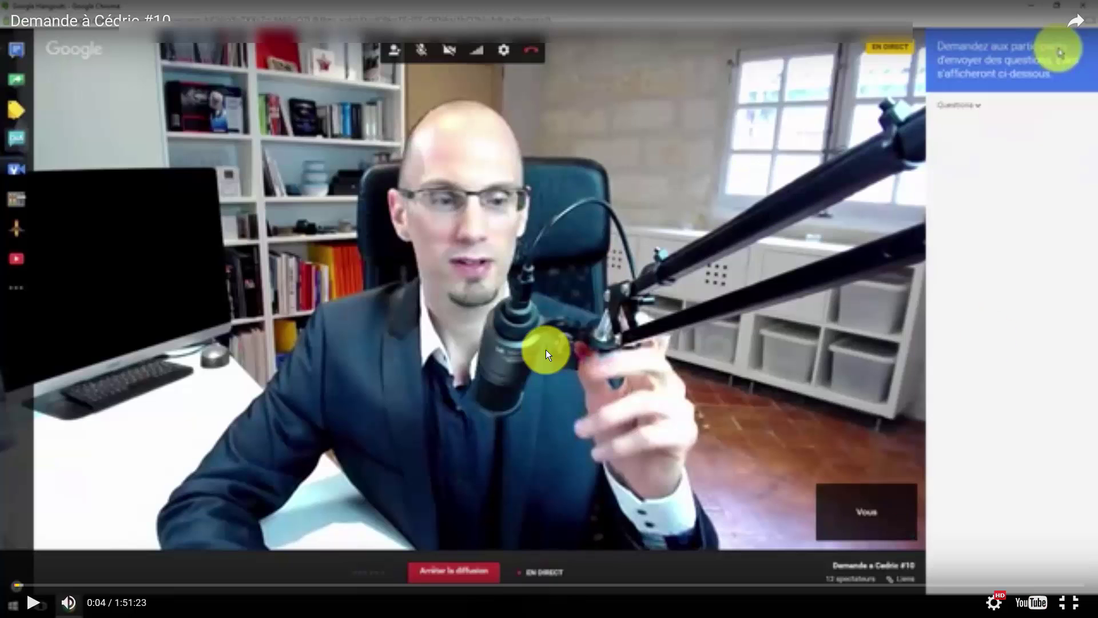
click(1067, 600)
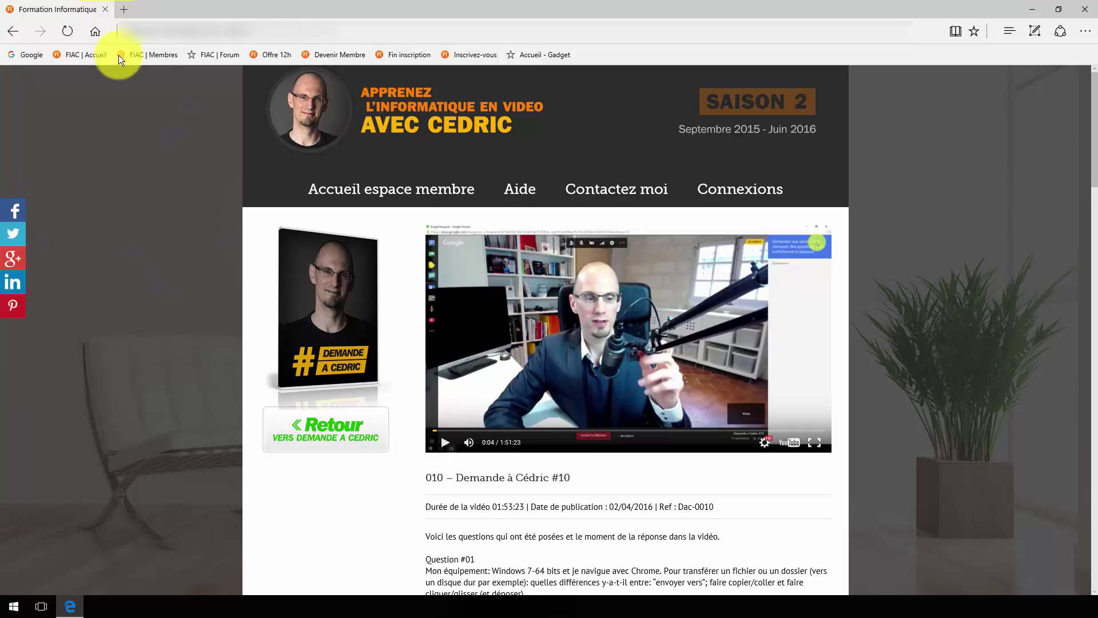
click(104, 9)
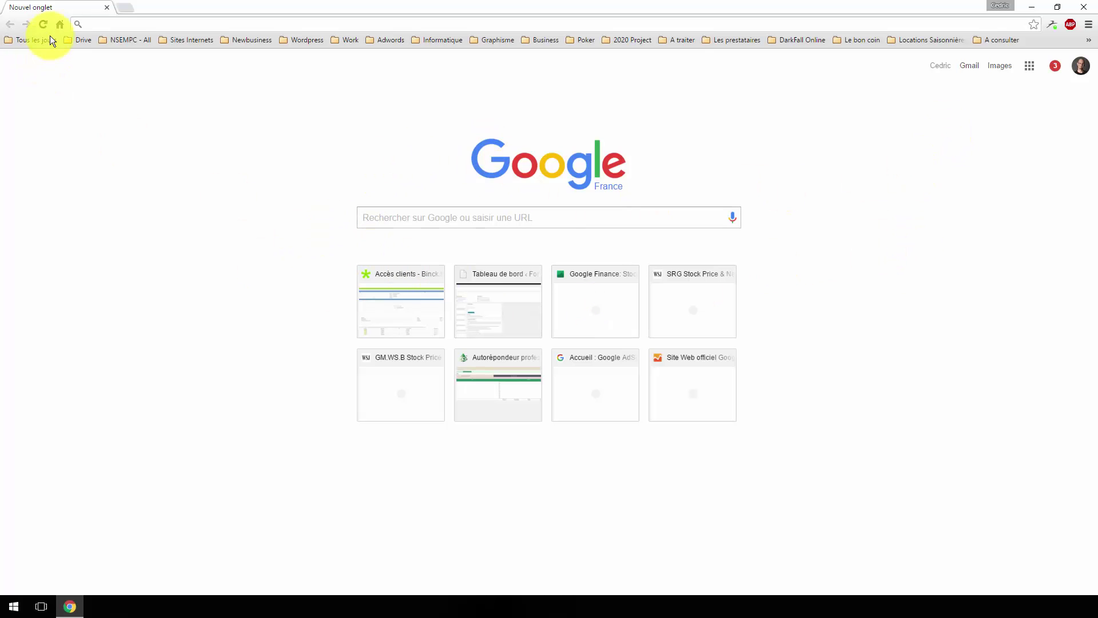
Step: Load the Google home page in Chrome and open Google+ from the Google apps
click(59, 23)
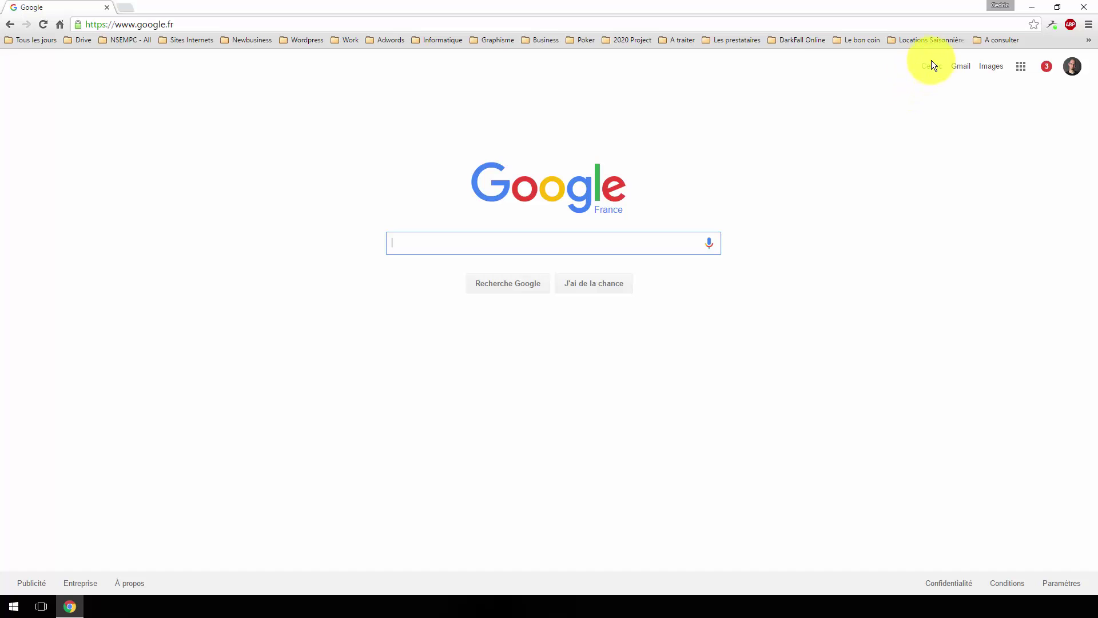
click(1020, 68)
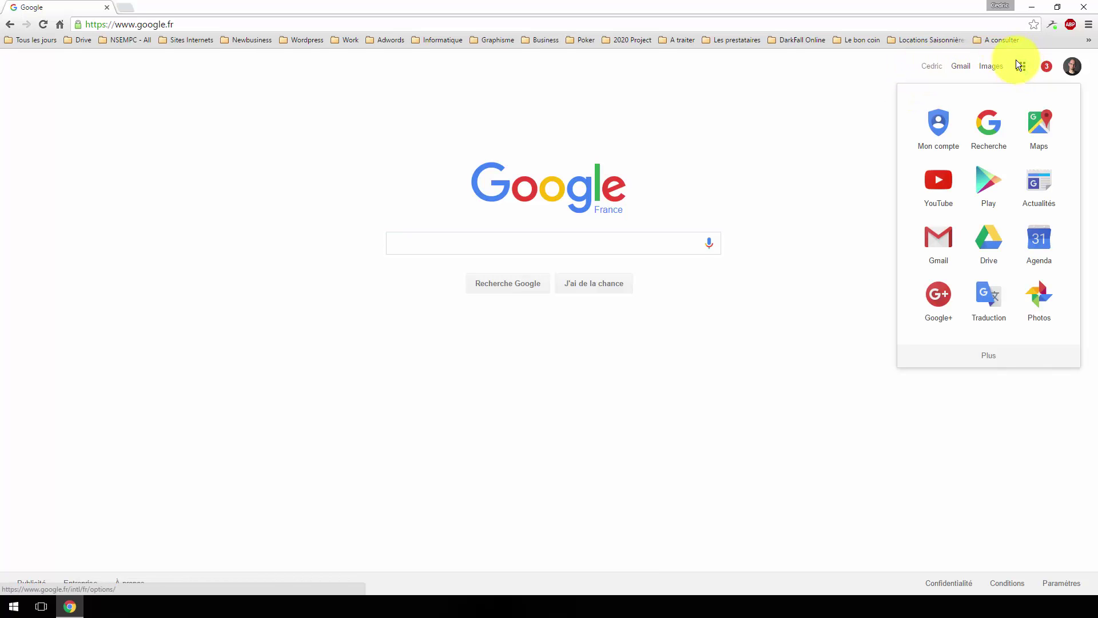
click(941, 307)
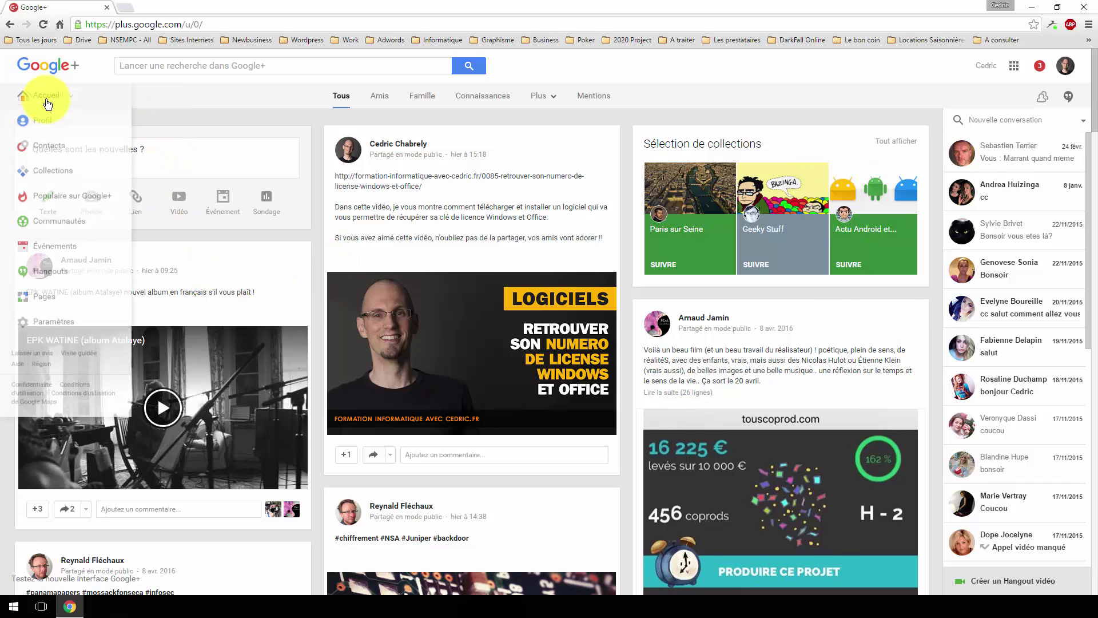
Step: Go to the Hangouts en direct section of Google+ and start creating a new live Hangout
mouse_move(54, 93)
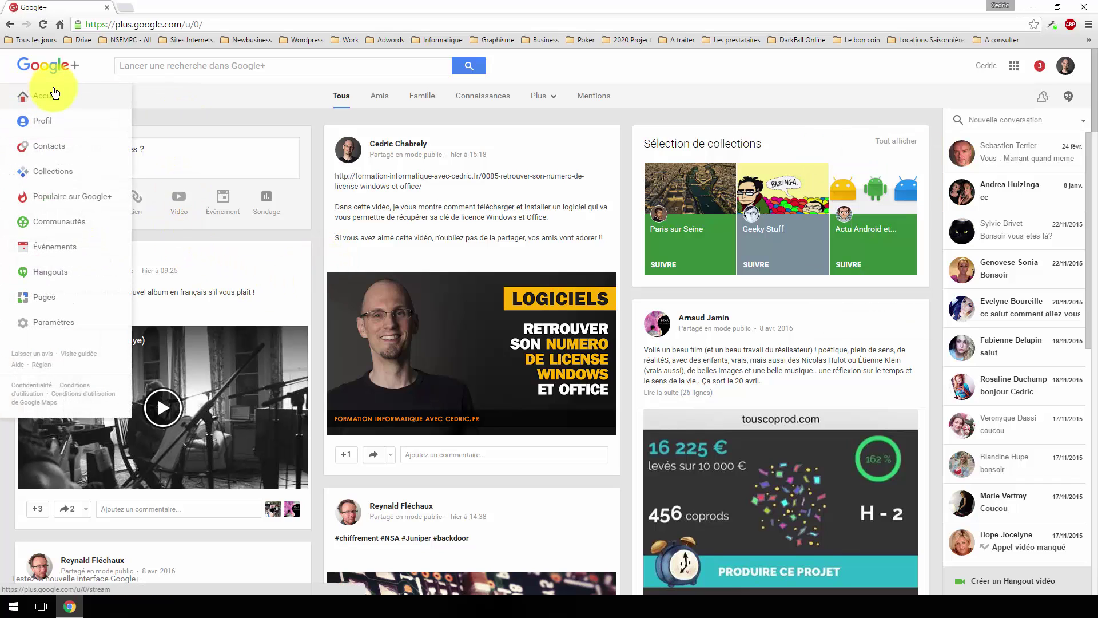
click(47, 280)
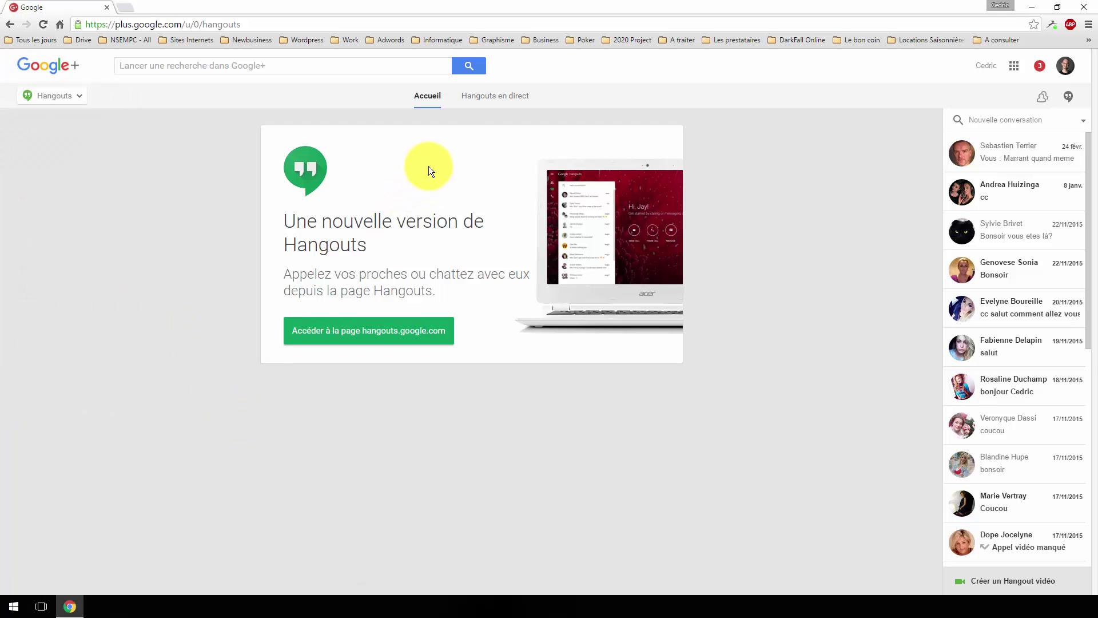
click(503, 98)
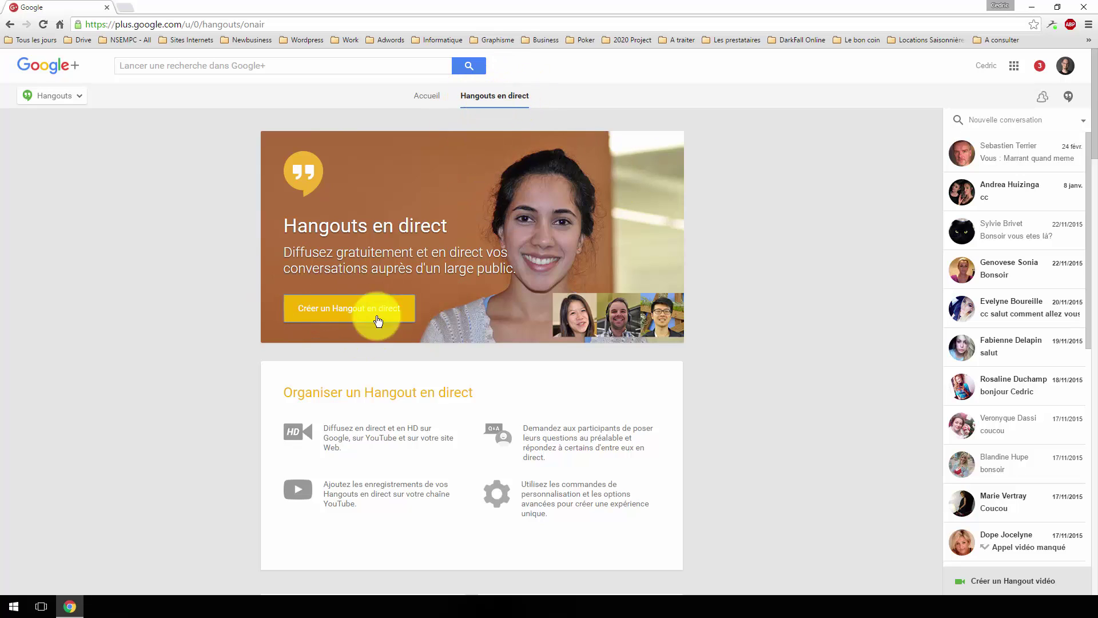
click(345, 313)
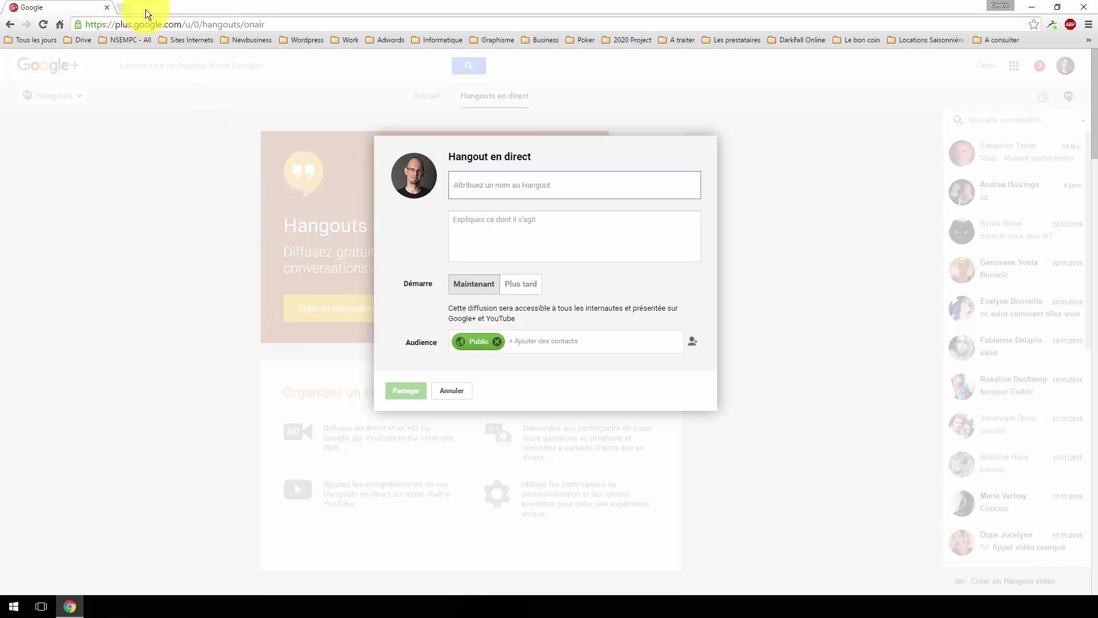
Step: Switch to Edge, view video 0050 on testing an internet connection among the members' free videos, and close the page
click(129, 6)
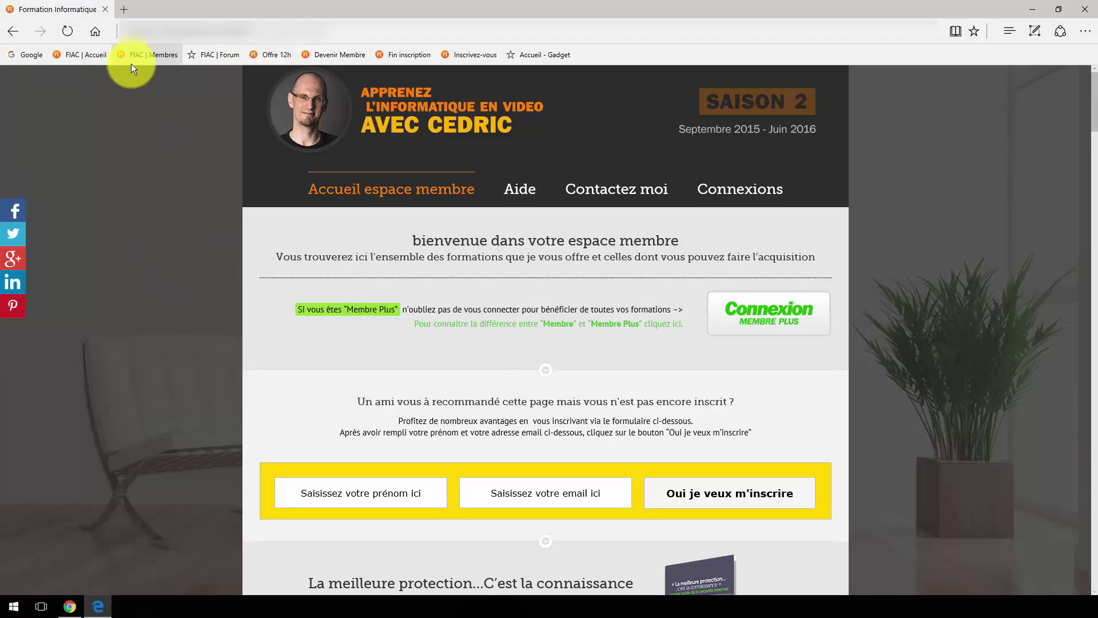
mouse_move(345, 192)
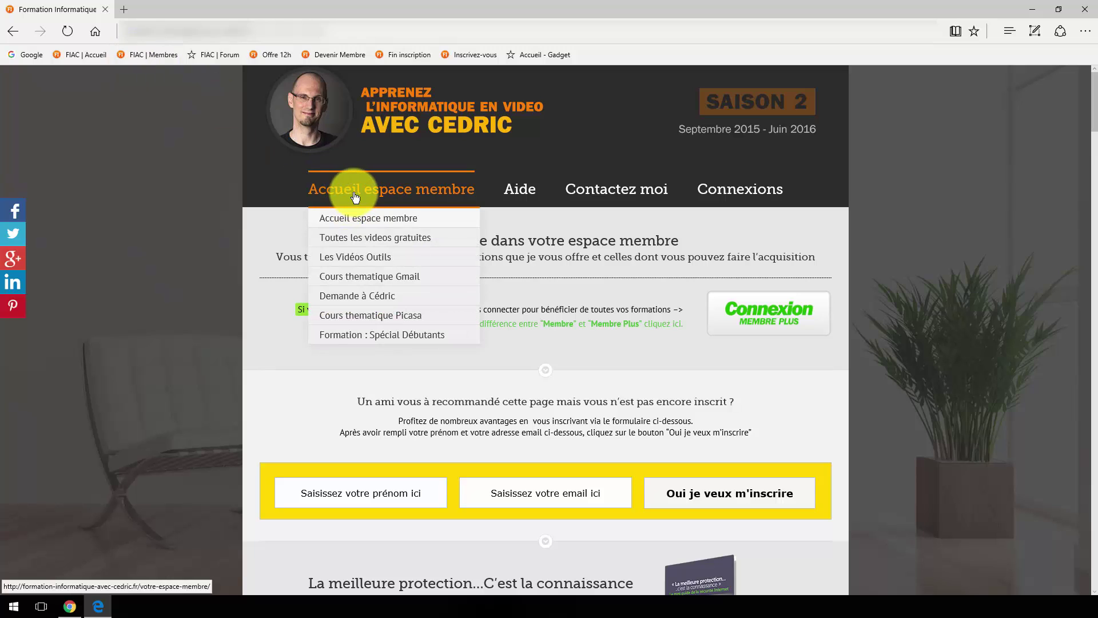
click(346, 240)
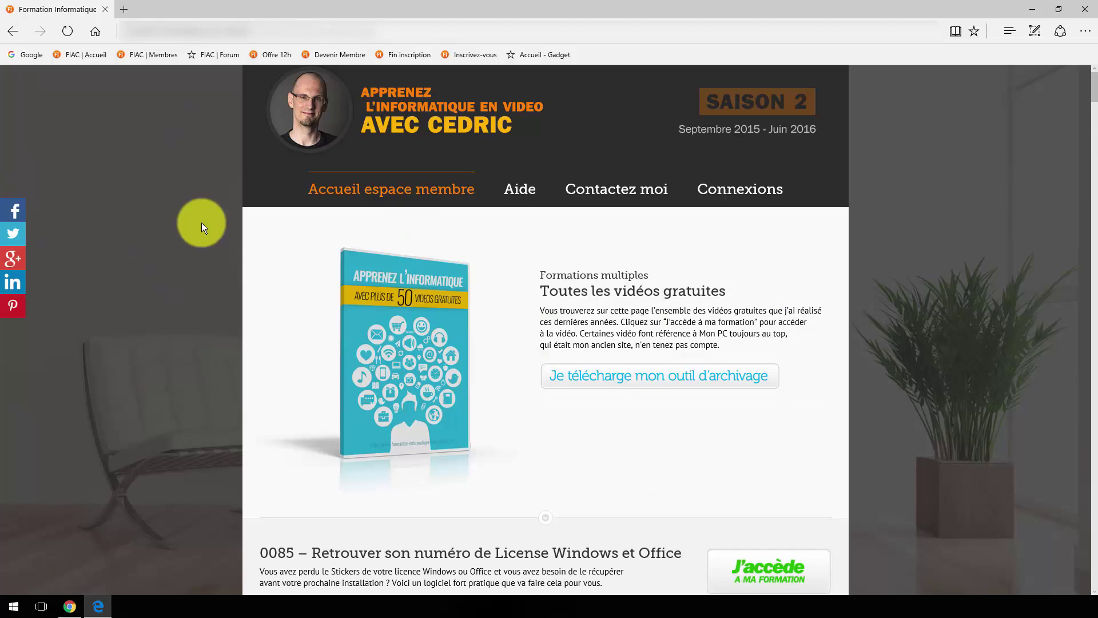
scroll(127, 223, down, 20)
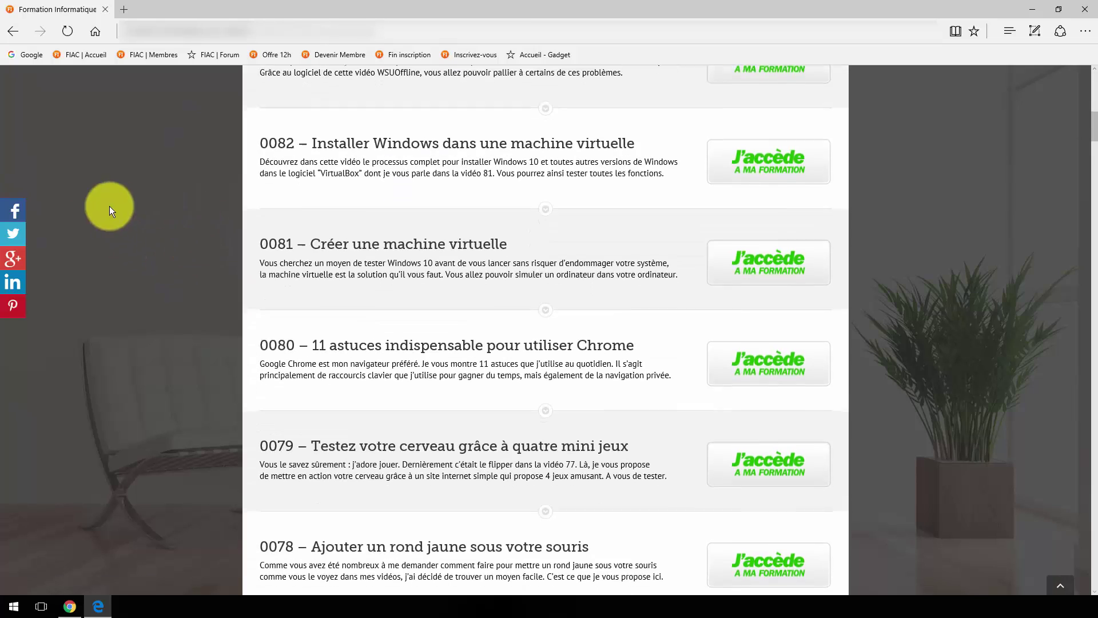
scroll(162, 279, down, 20)
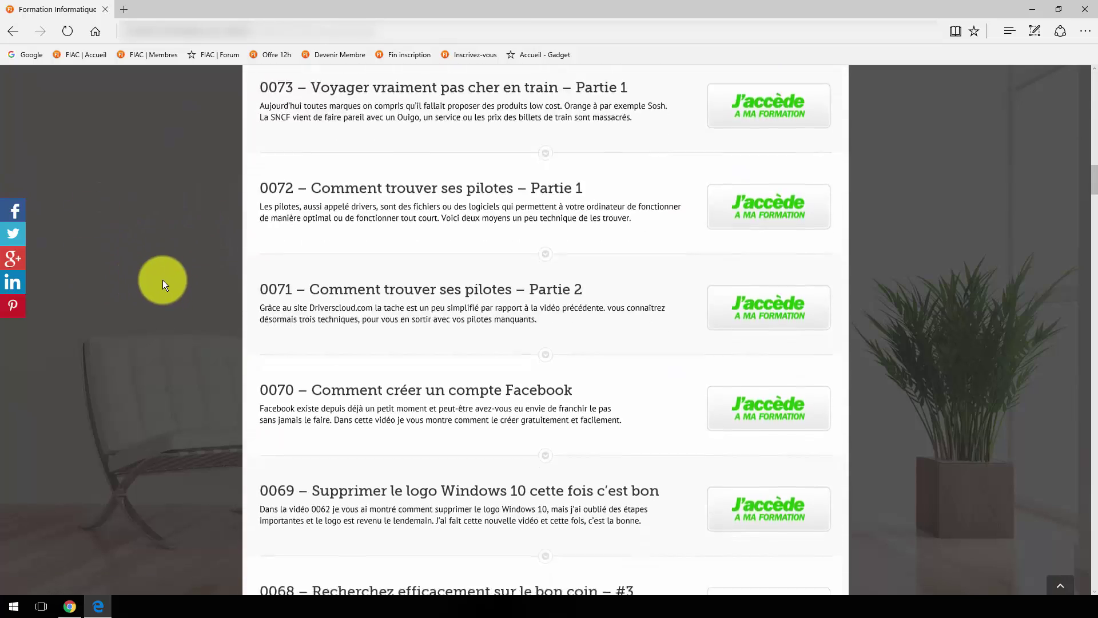
scroll(162, 279, down, 20)
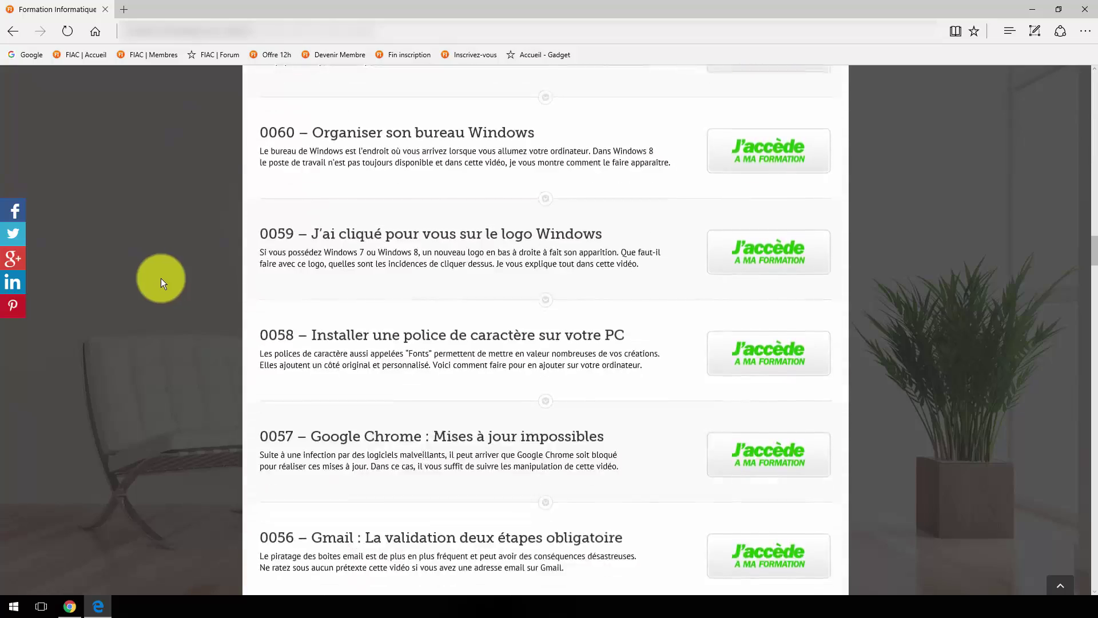
scroll(160, 278, down, 7)
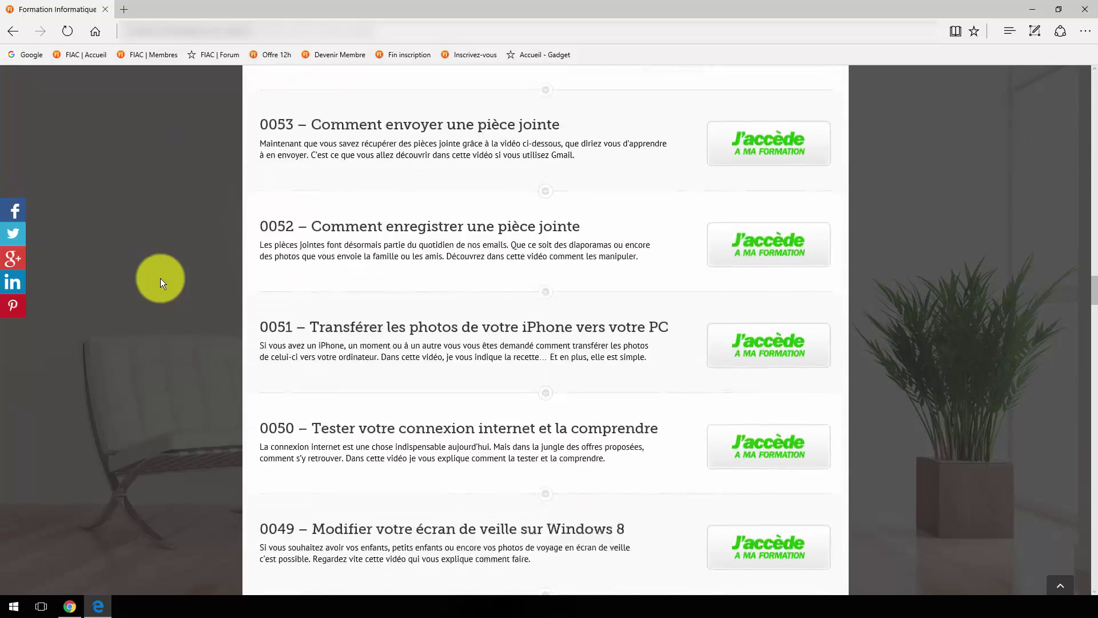
click(732, 362)
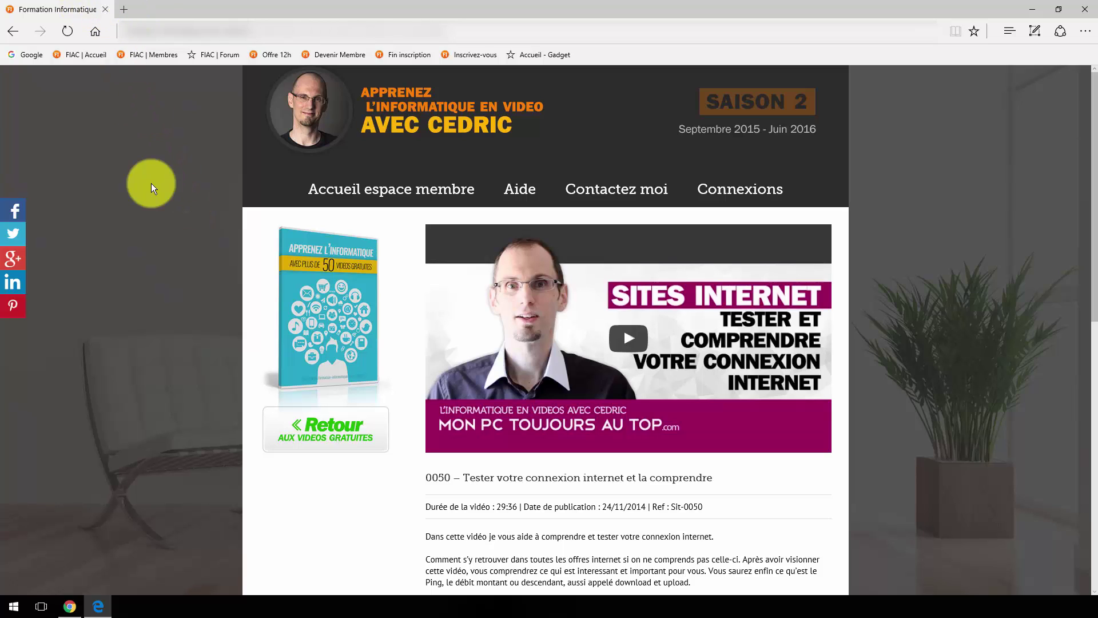
click(104, 10)
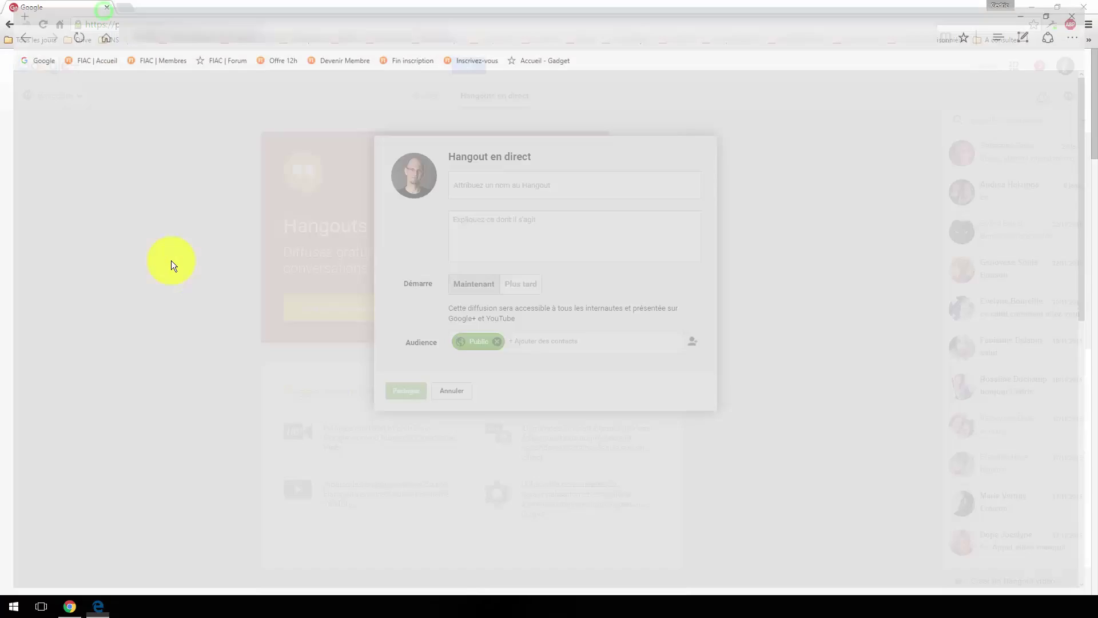
Step: Name the live Hangout "Demande a Cedric #11" and describe it as "Pendant deux heures je réponds à vos questions"
click(393, 240)
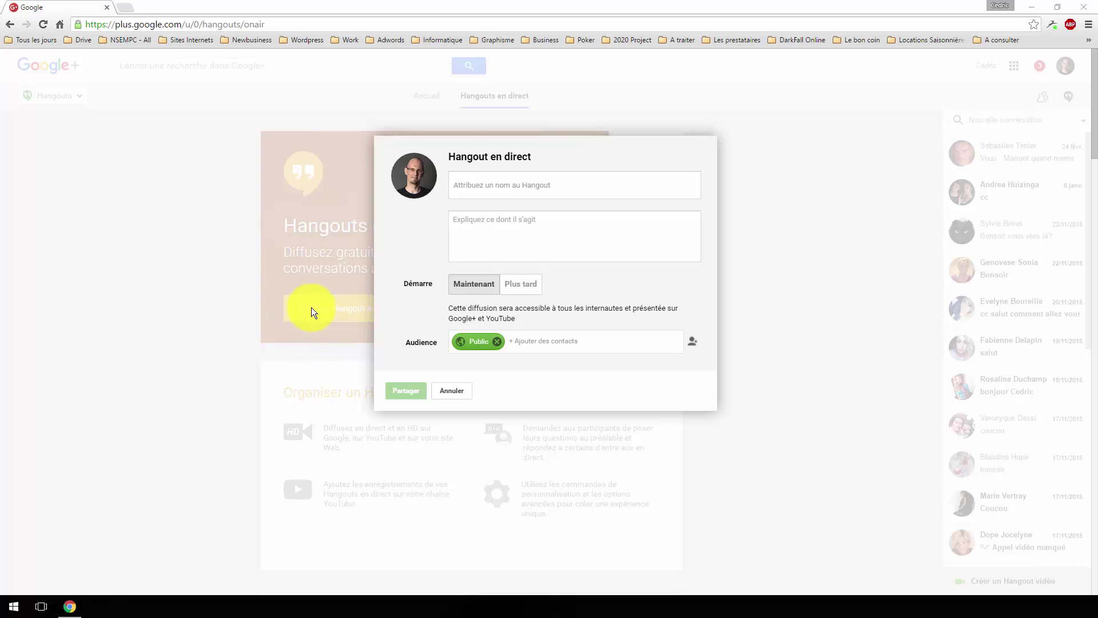
click(473, 182)
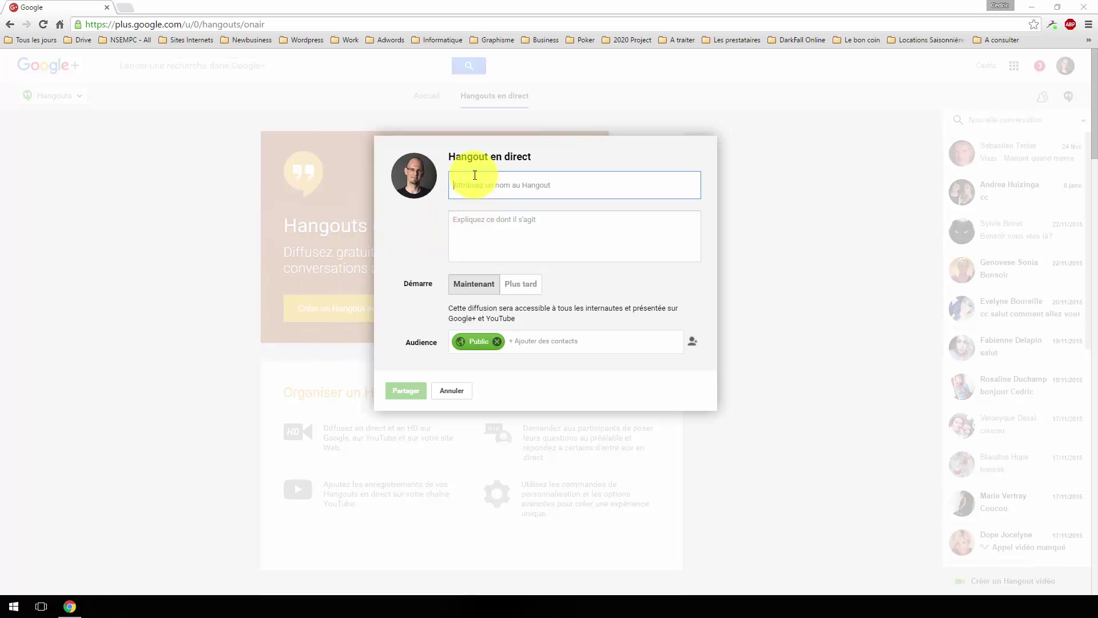
text(De)
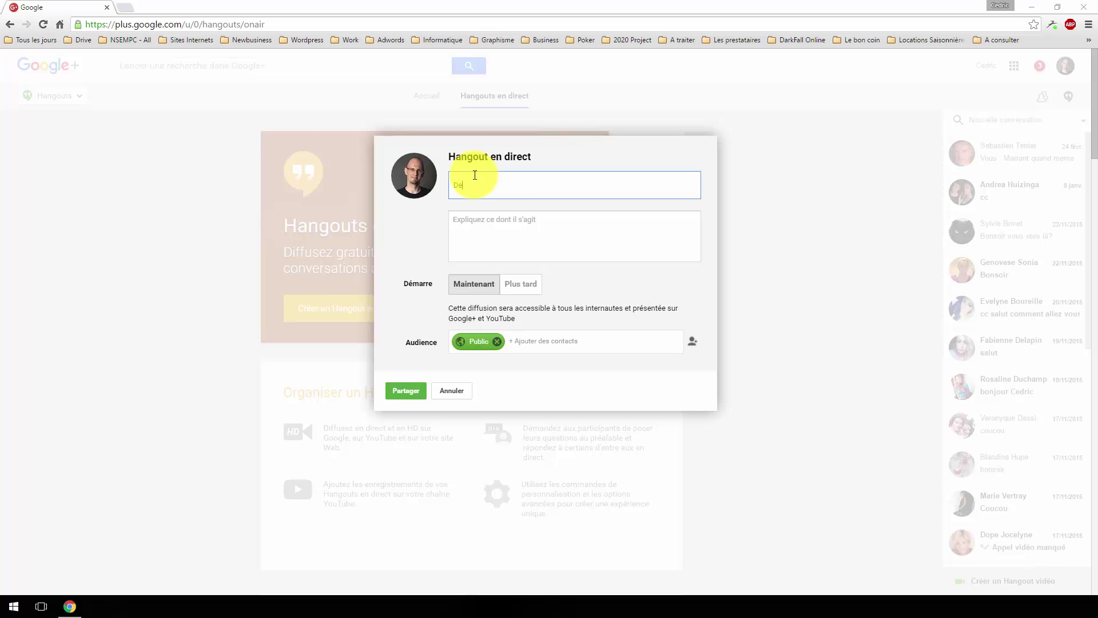
text(mande a Cedric #11)
click(488, 235)
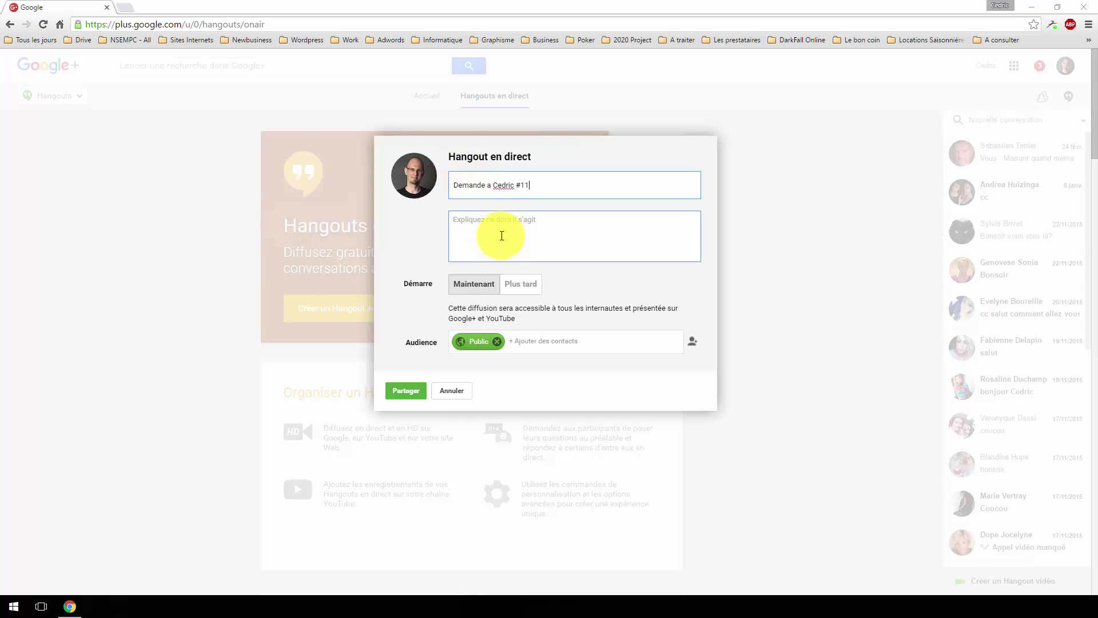
click(502, 233)
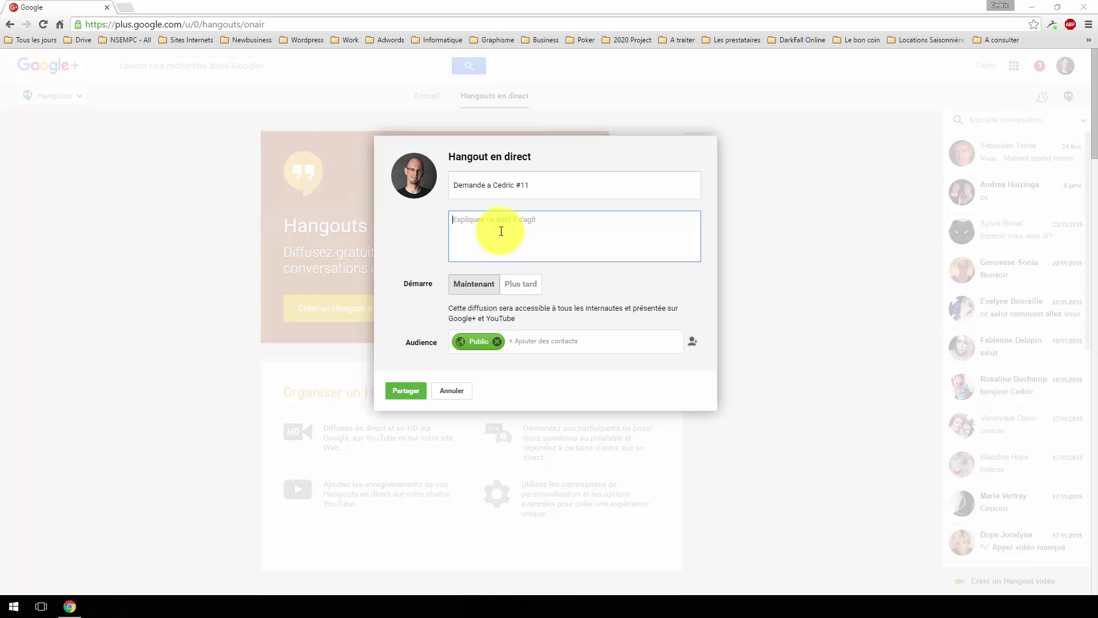
text(Pendant deux heures je réponds à vos questions)
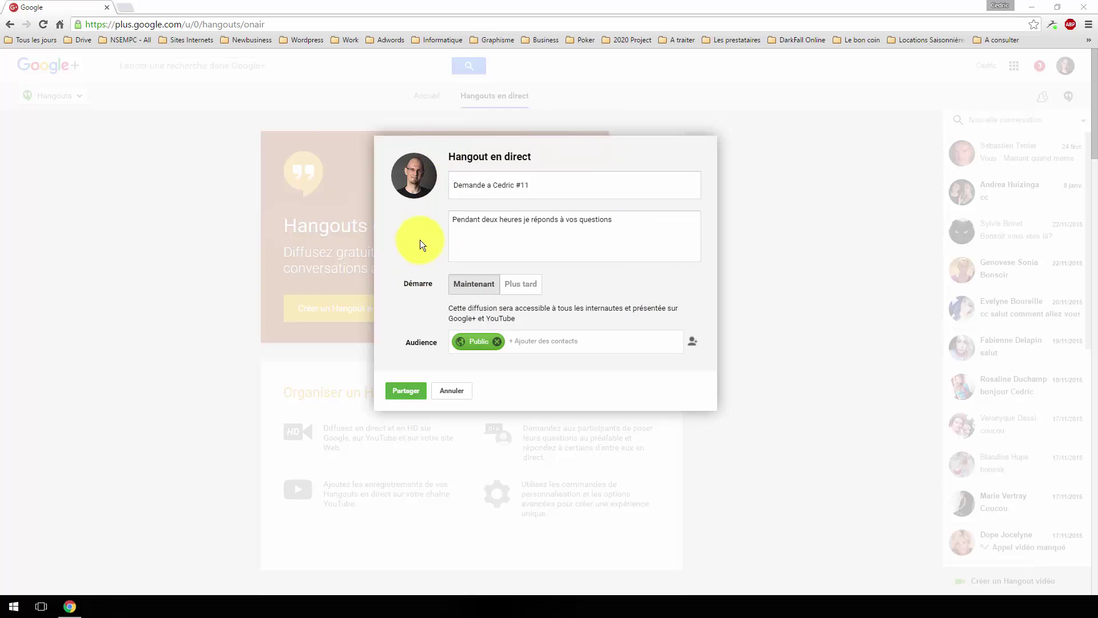
Step: View the date, time and duration options for starting the Hangout later, and set the start back to Maintenant
click(496, 303)
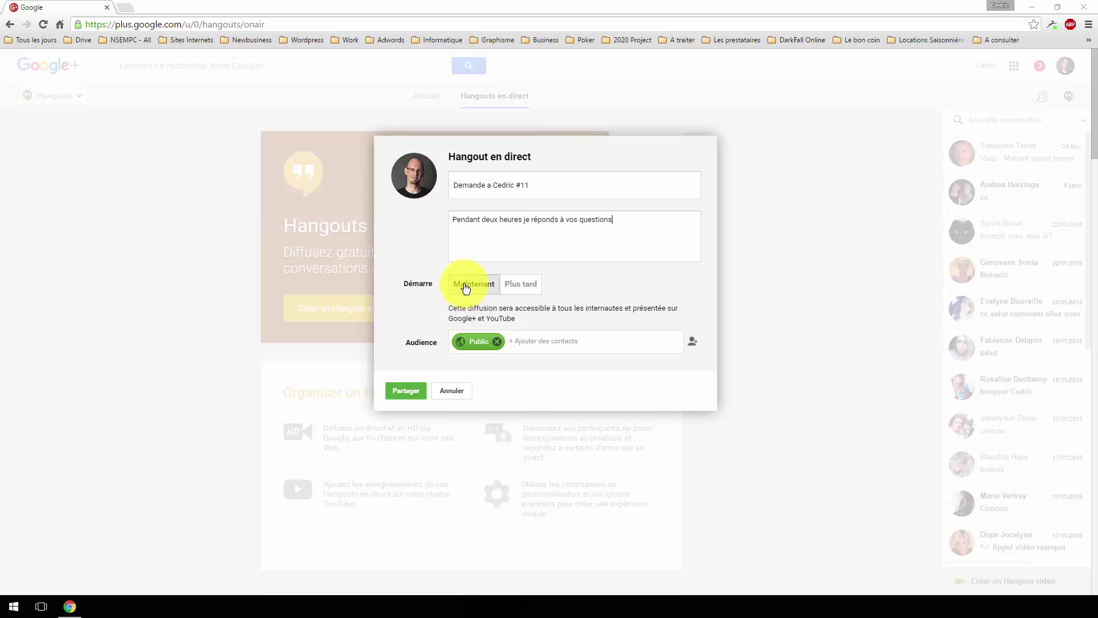
click(515, 284)
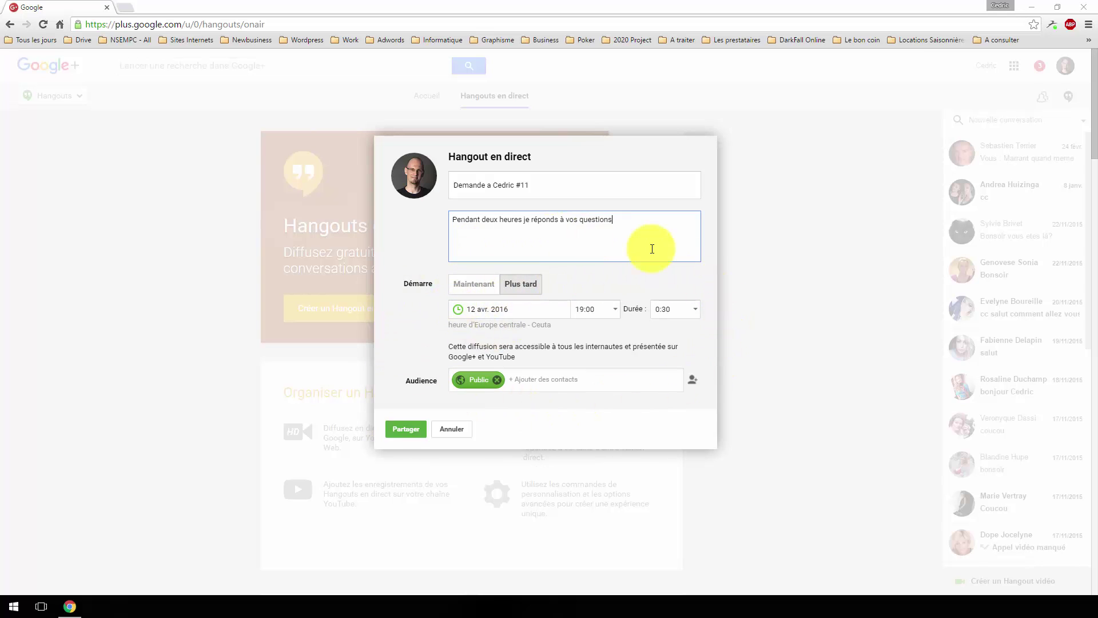
click(470, 288)
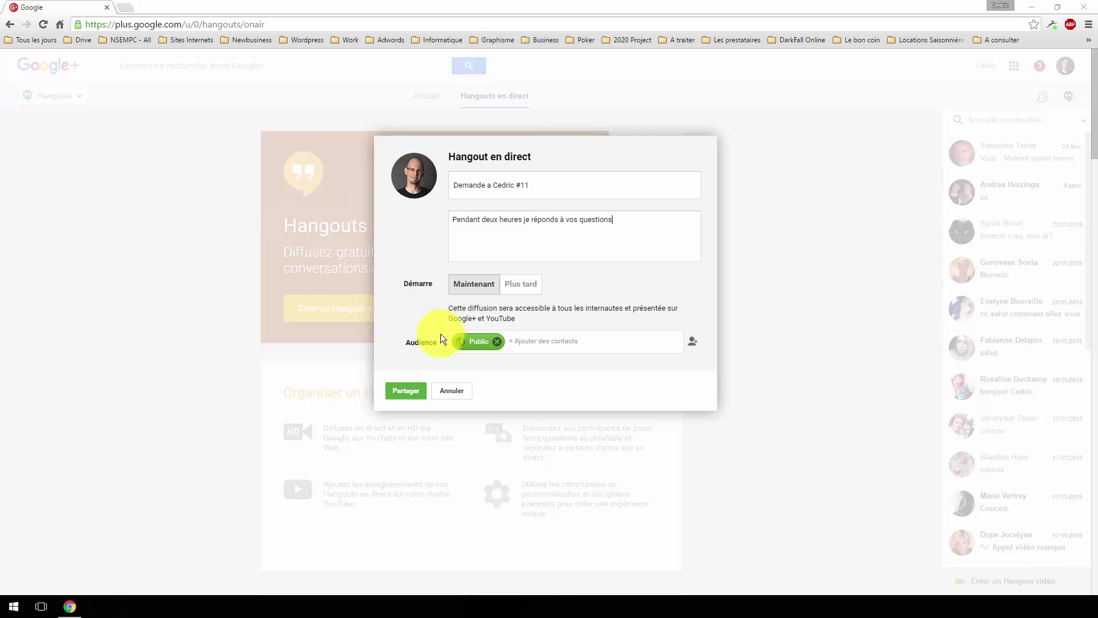
Step: Remove Public from the Hangout's audience, and try out the Famille and Amis circles before clearing them again
click(498, 343)
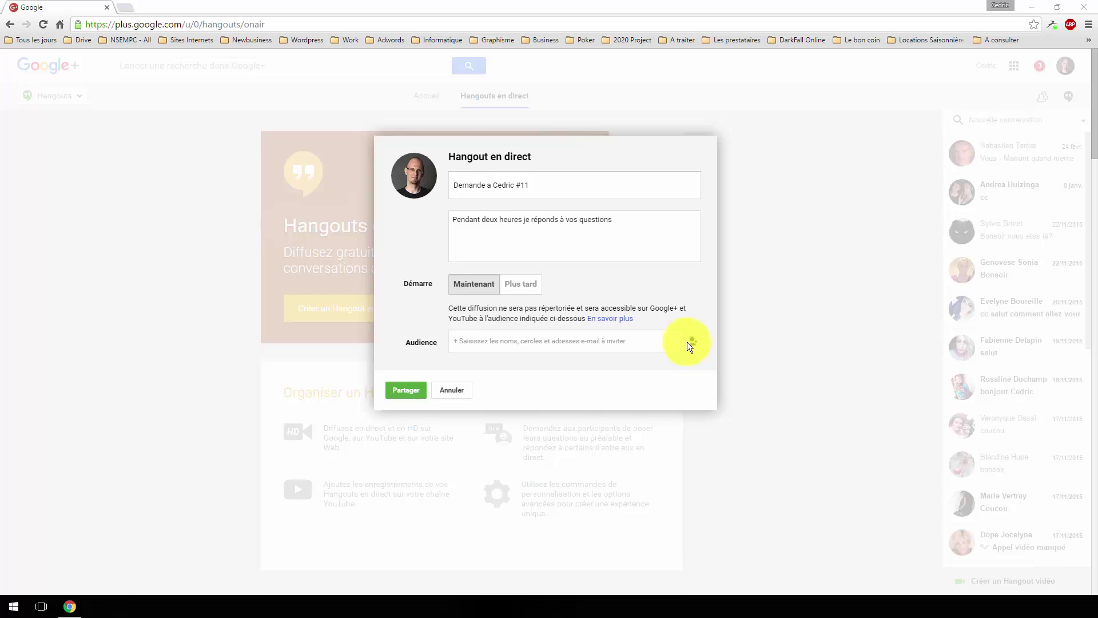
click(641, 340)
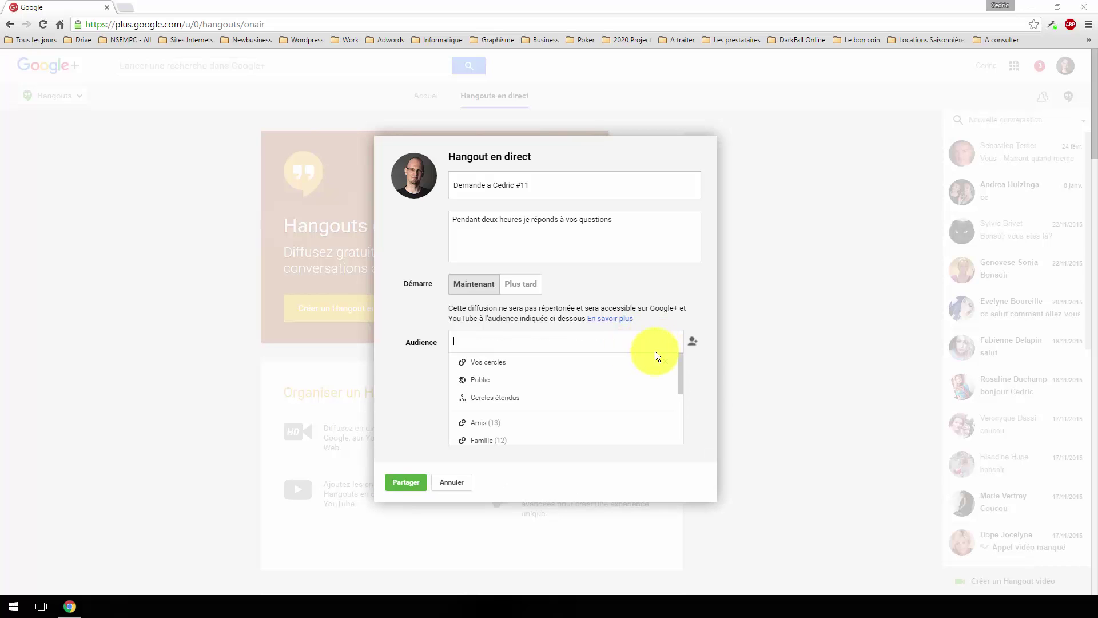
drag(681, 375, 678, 397)
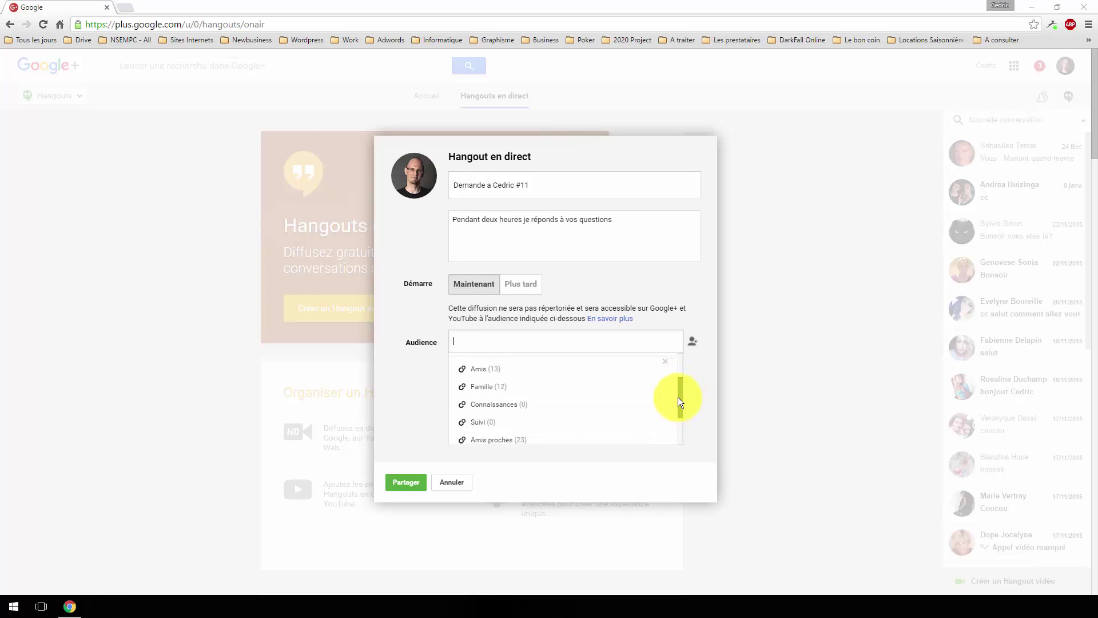
click(488, 398)
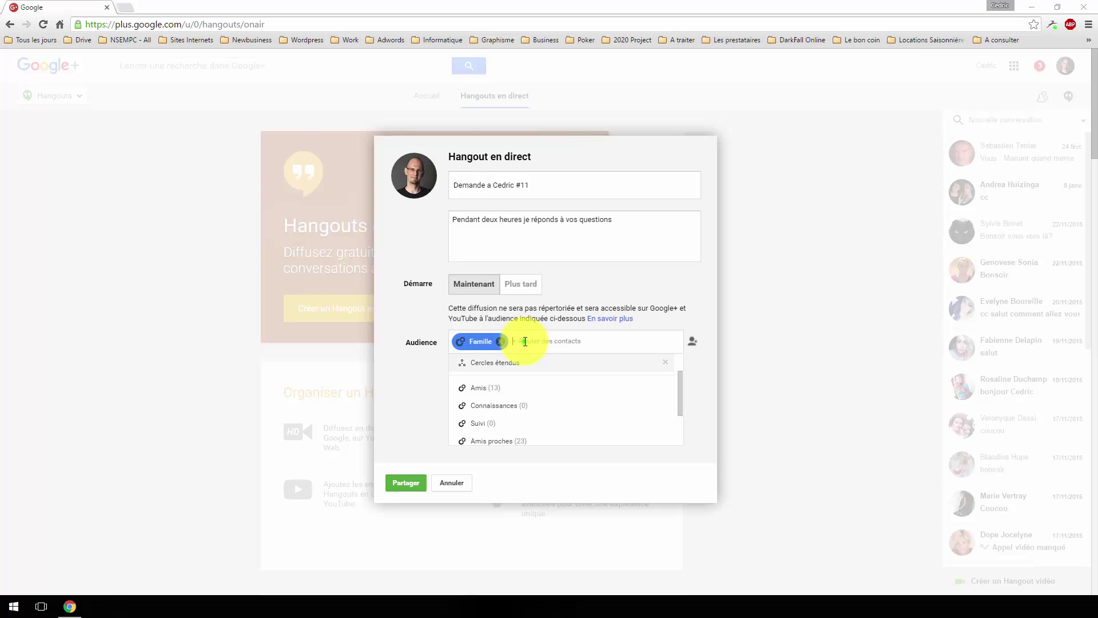
click(488, 389)
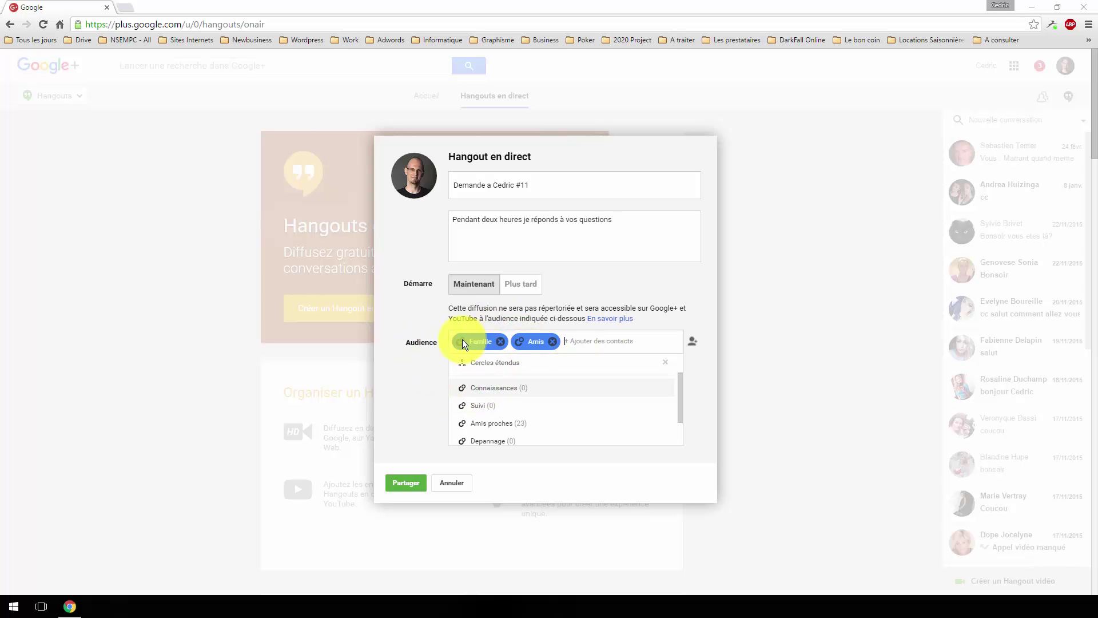
click(551, 341)
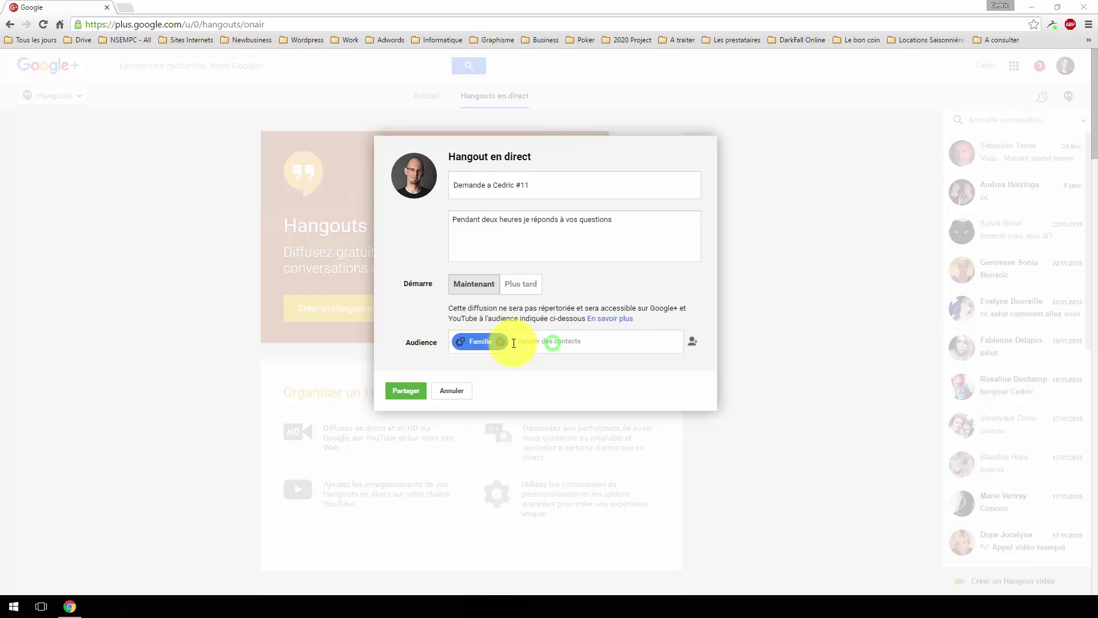
click(500, 342)
Step: Try the Amis proches circle as the Hangout's audience and remove it again
click(552, 342)
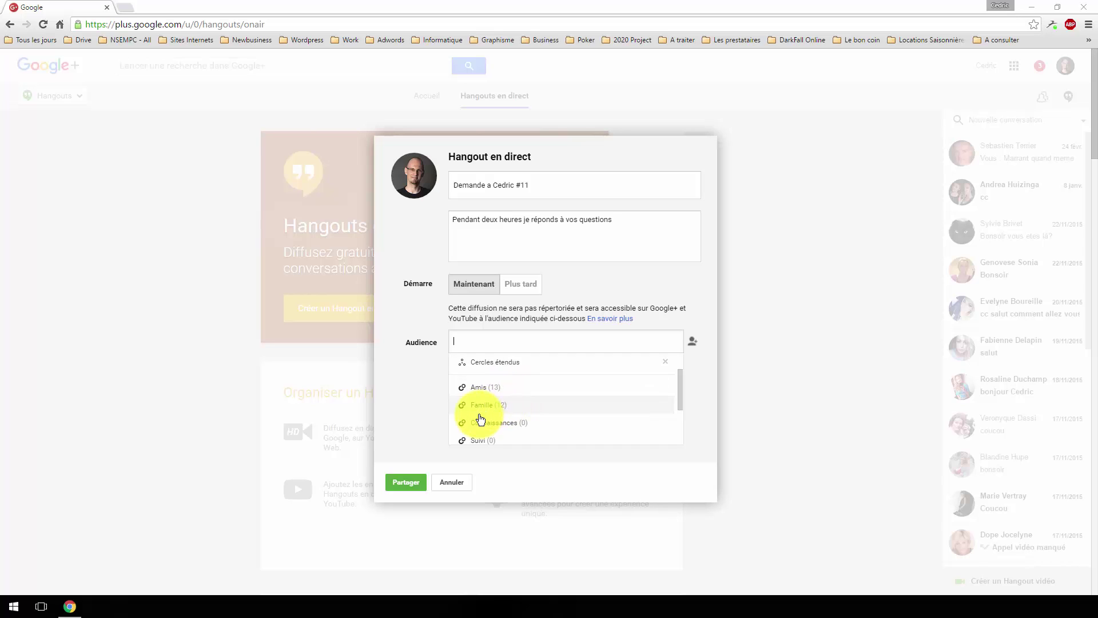
scroll(485, 392, down, 2)
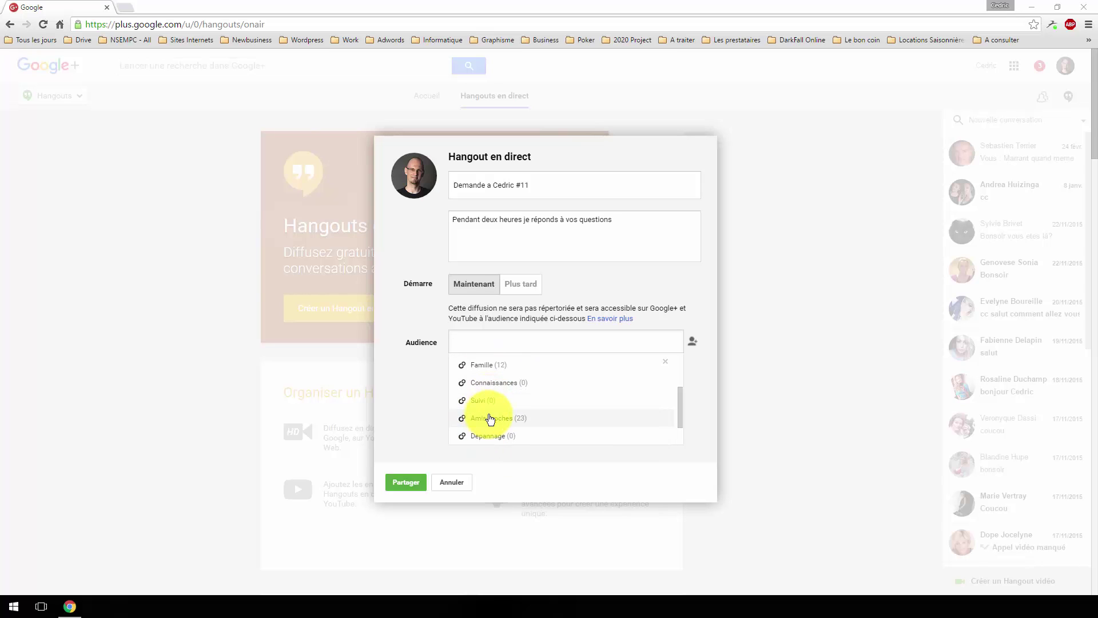
scroll(472, 448, down, 1)
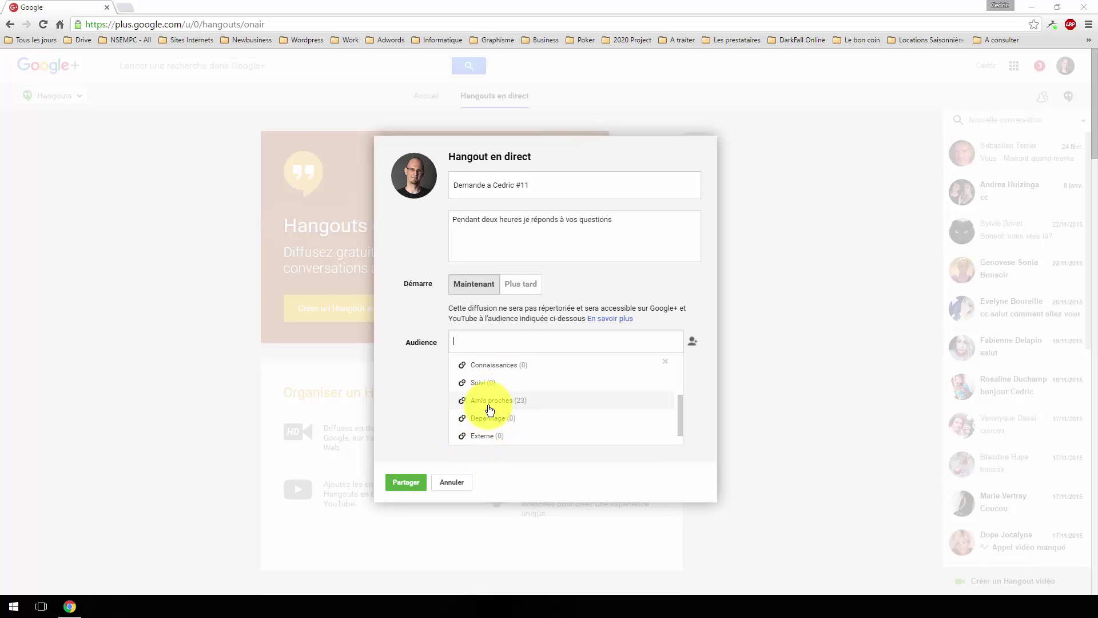
click(484, 401)
mouse_move(478, 346)
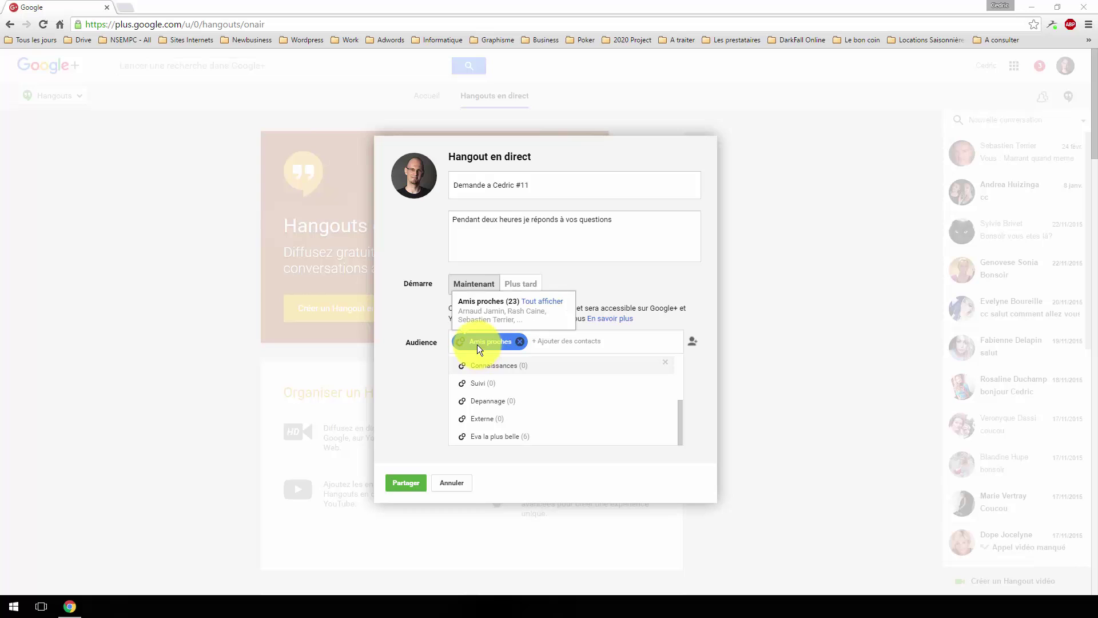
click(519, 342)
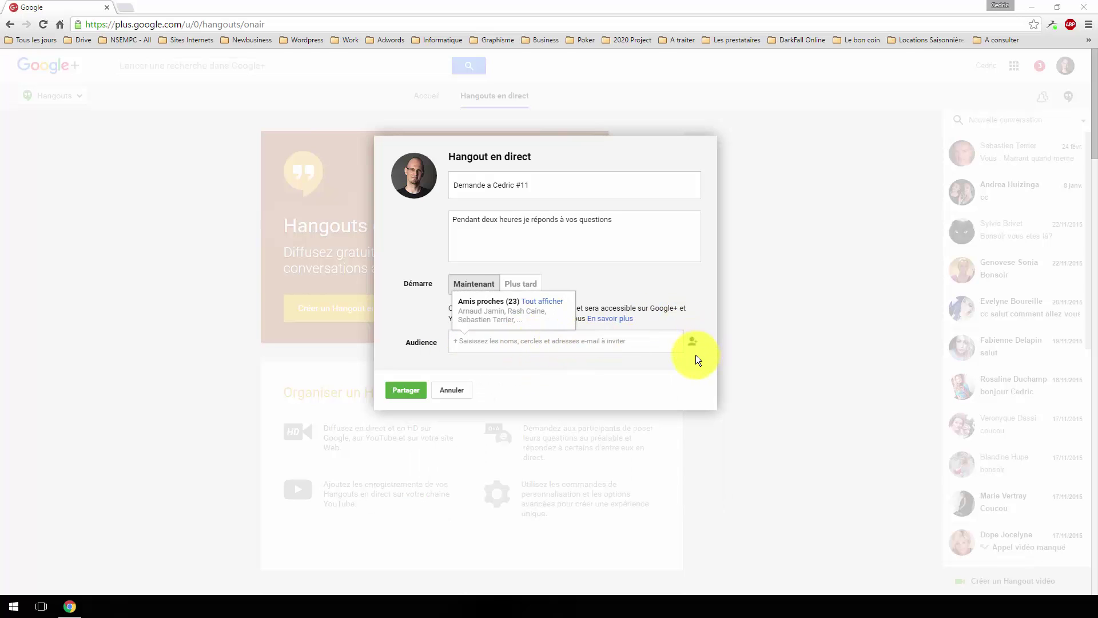
Step: Look through the contact browser for the Hangout's audience and leave it without selecting anyone
click(694, 337)
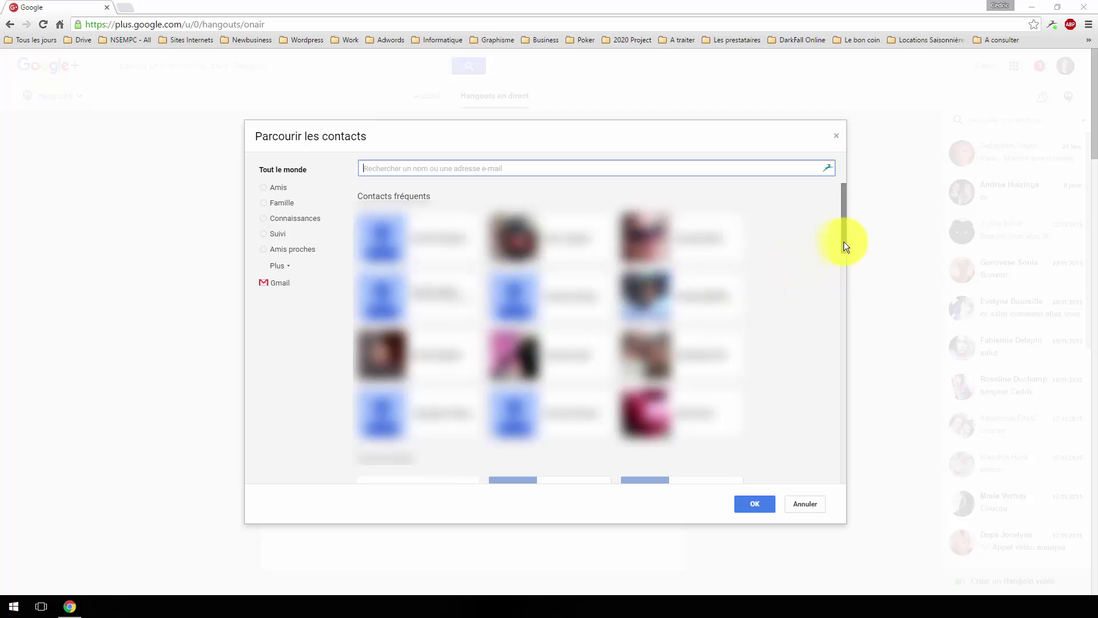
click(844, 241)
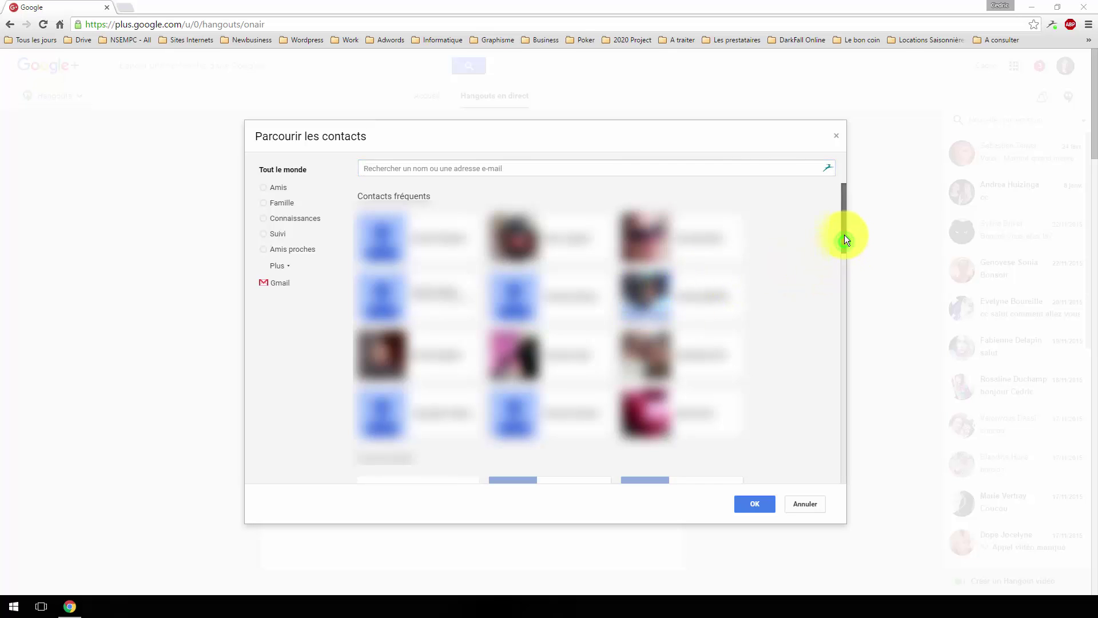
click(803, 504)
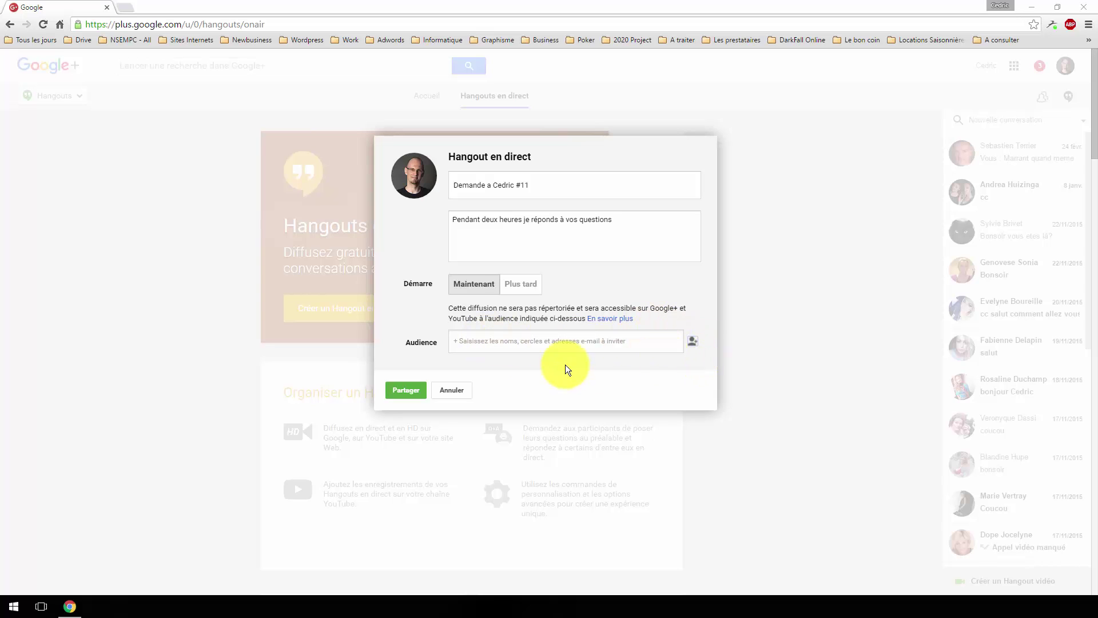
Step: Set the audience to the Suivi circle and share the Hangout event
click(480, 341)
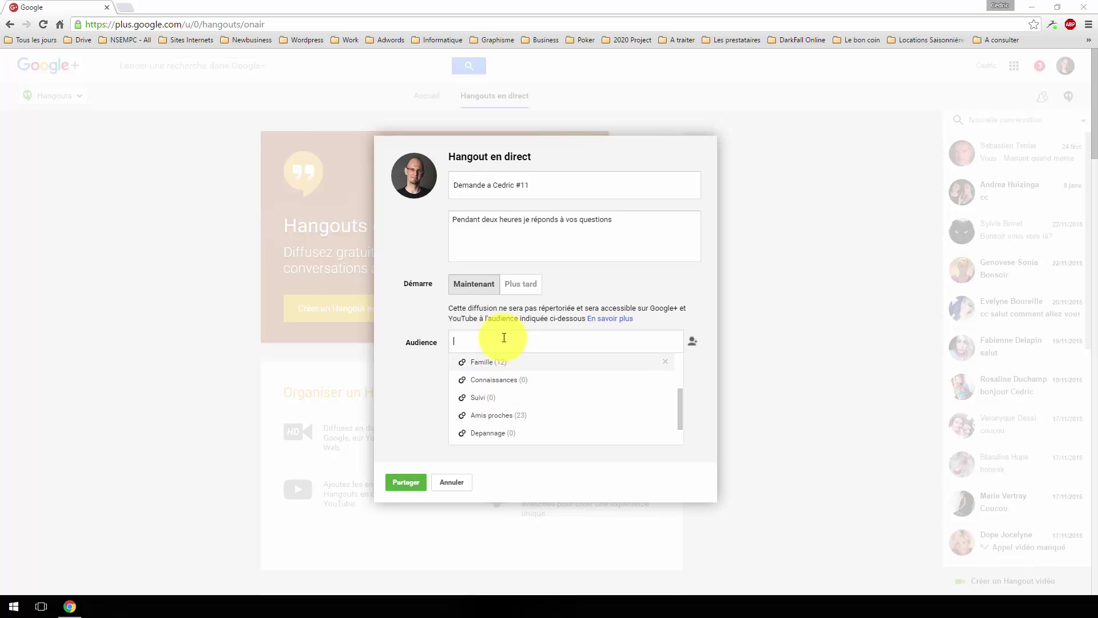
click(486, 399)
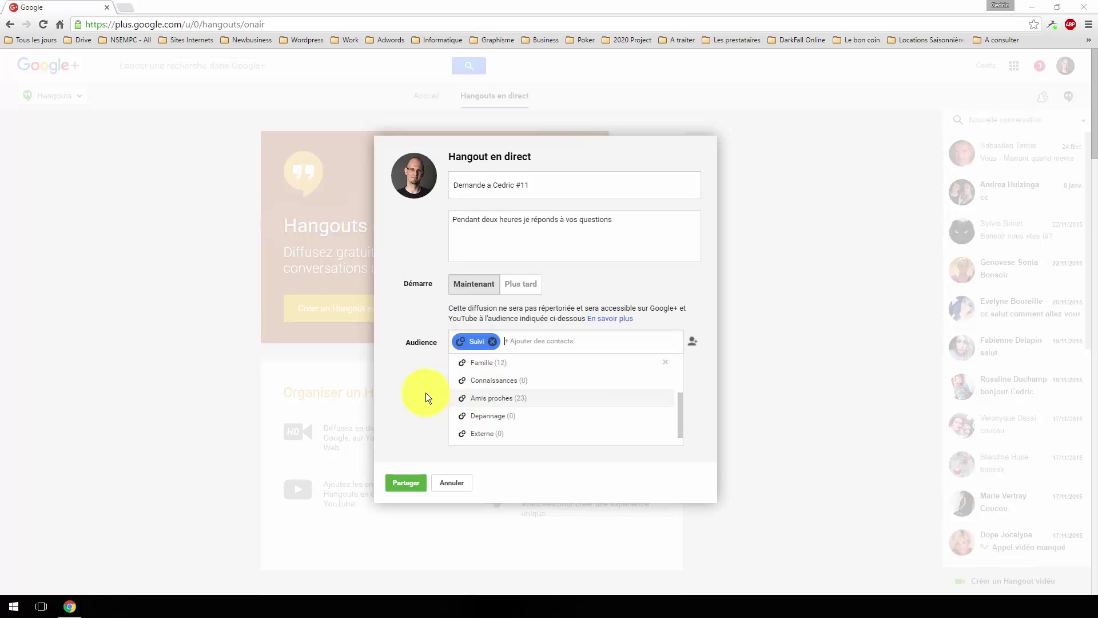
click(423, 368)
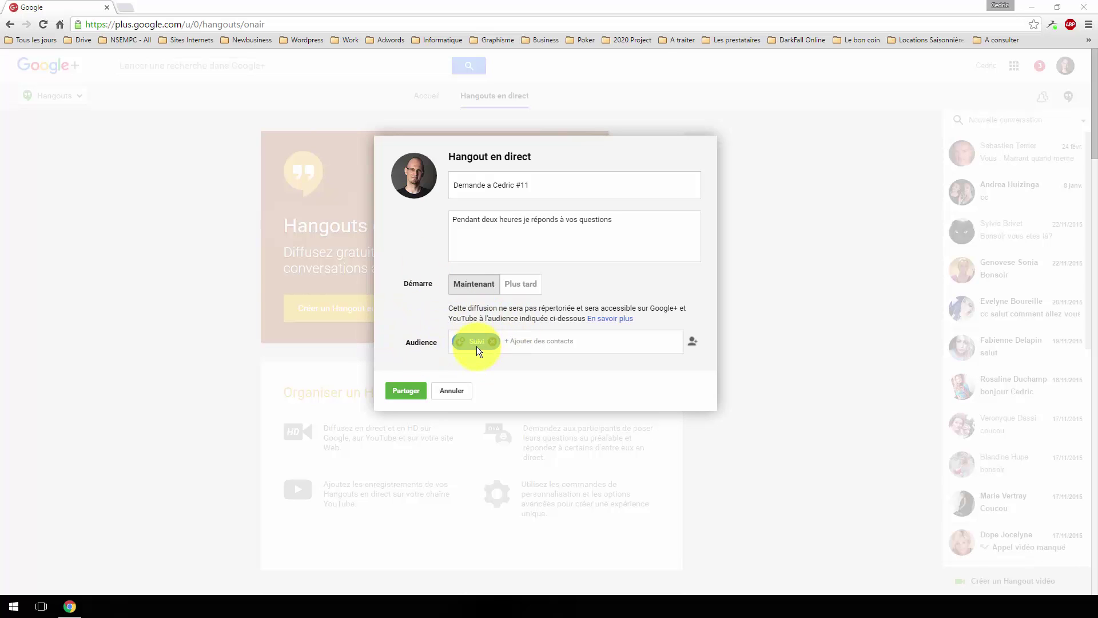
mouse_move(467, 343)
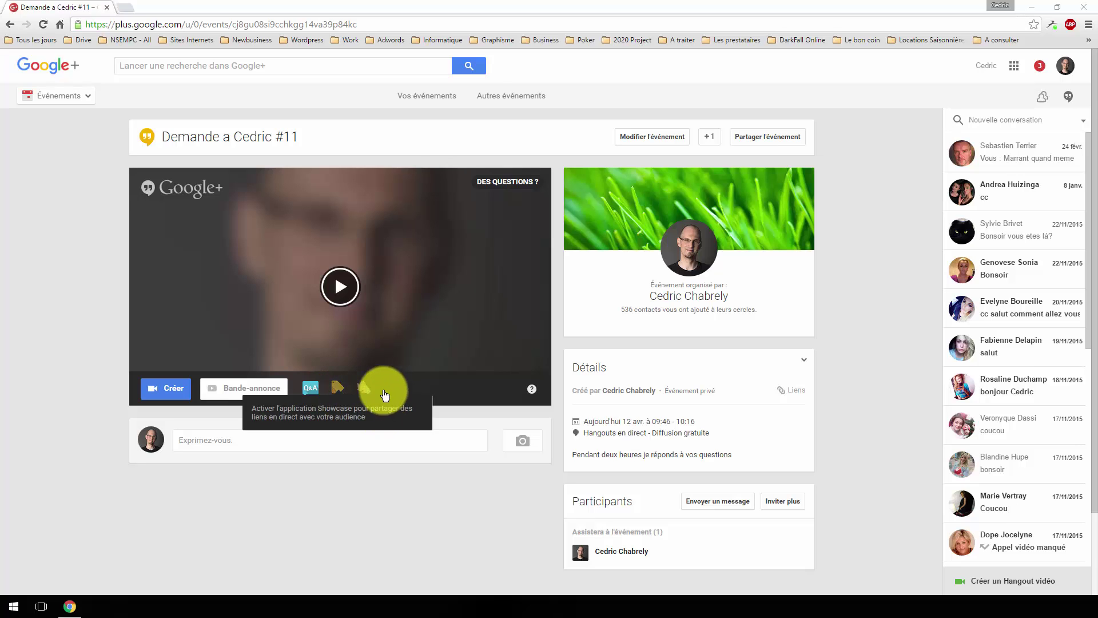
Step: Activate the Showcase app and the inactive app next to it, and launch the Hangout's video window
click(338, 391)
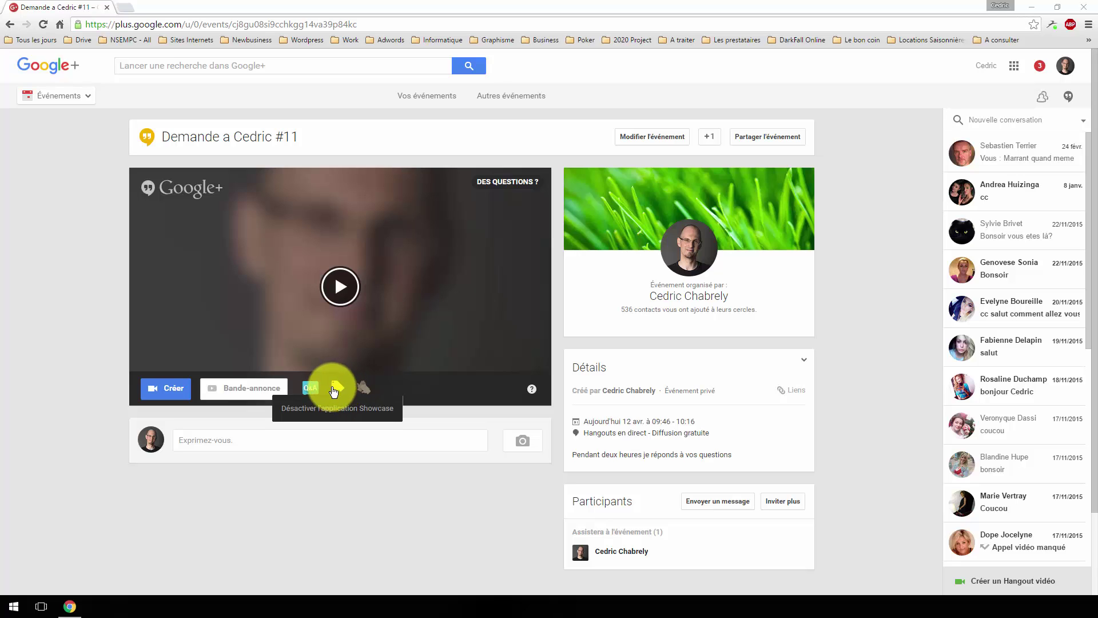
click(363, 389)
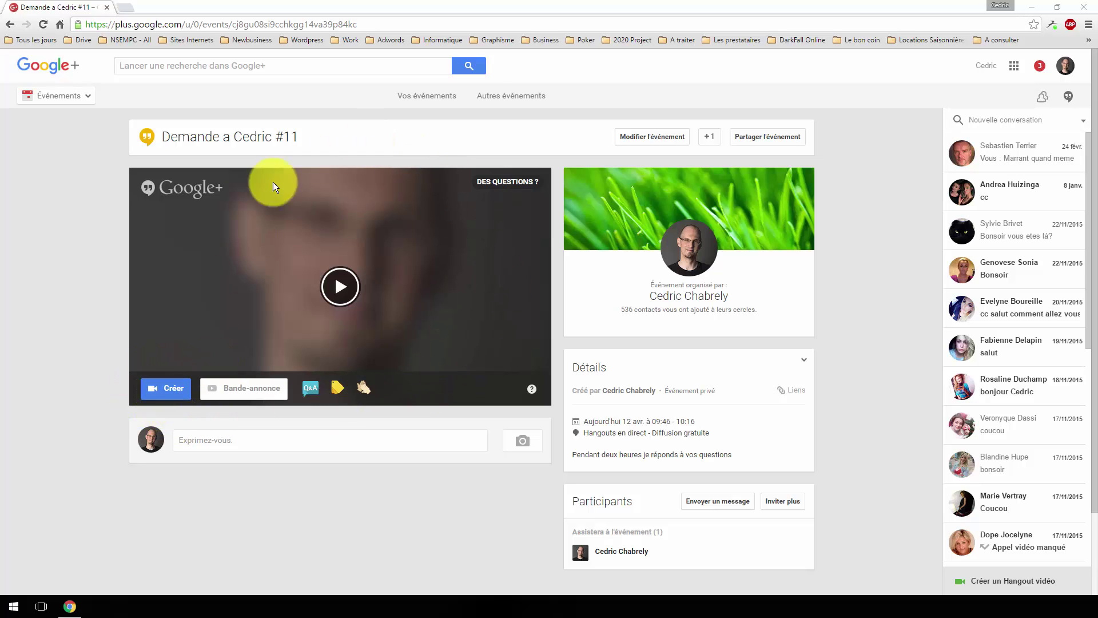
click(171, 389)
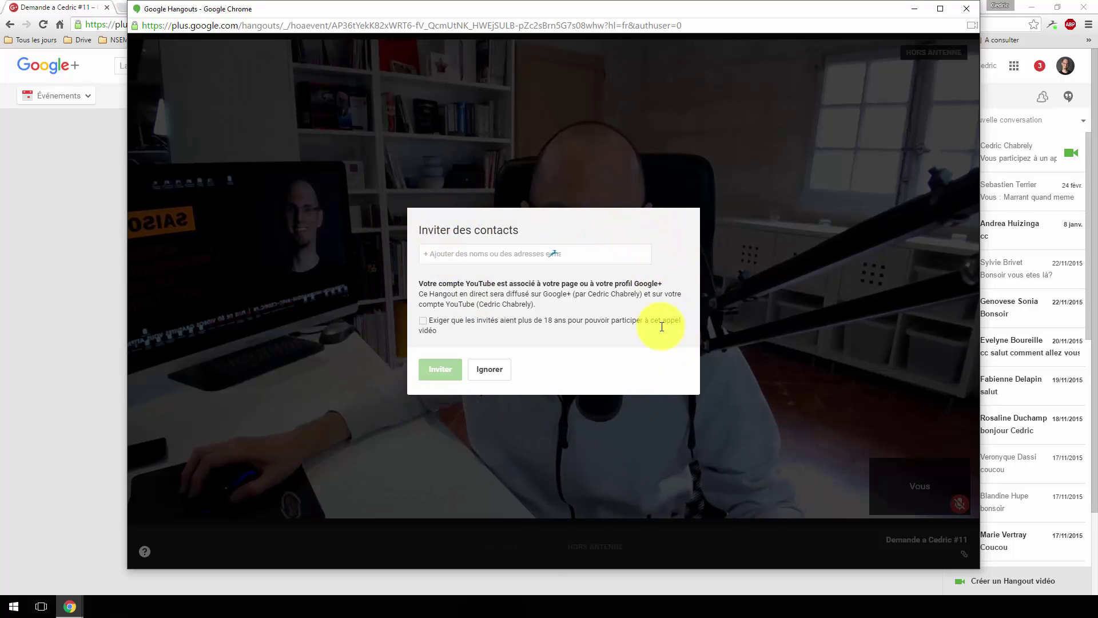
Step: Try adding a contact by e-mail address to the invitation, remove it again, and skip inviting contacts
click(456, 252)
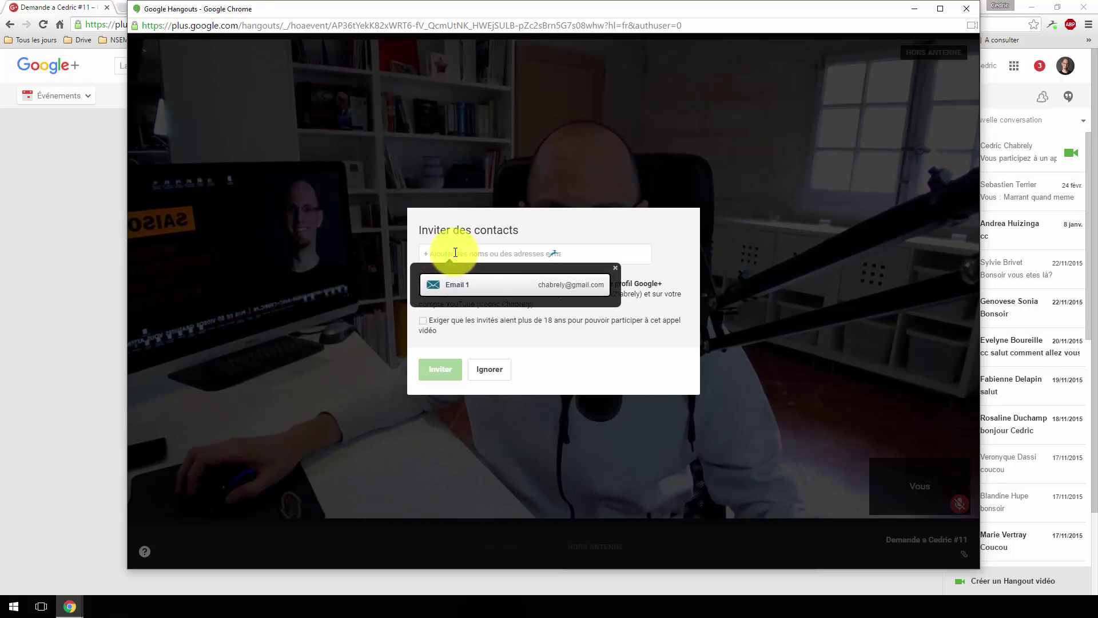
click(429, 240)
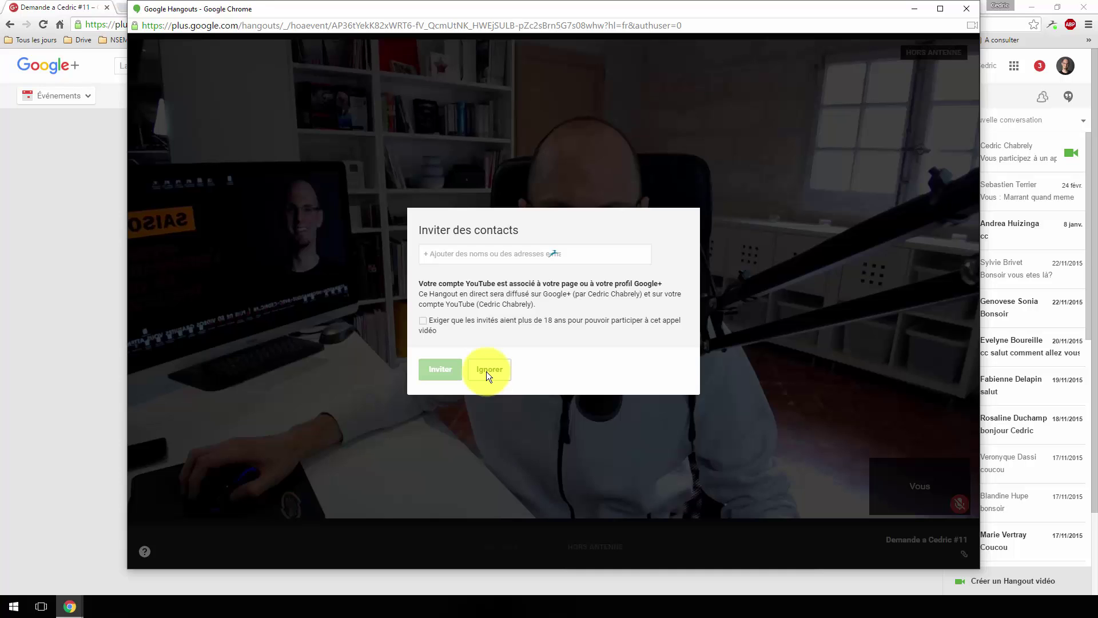
click(434, 259)
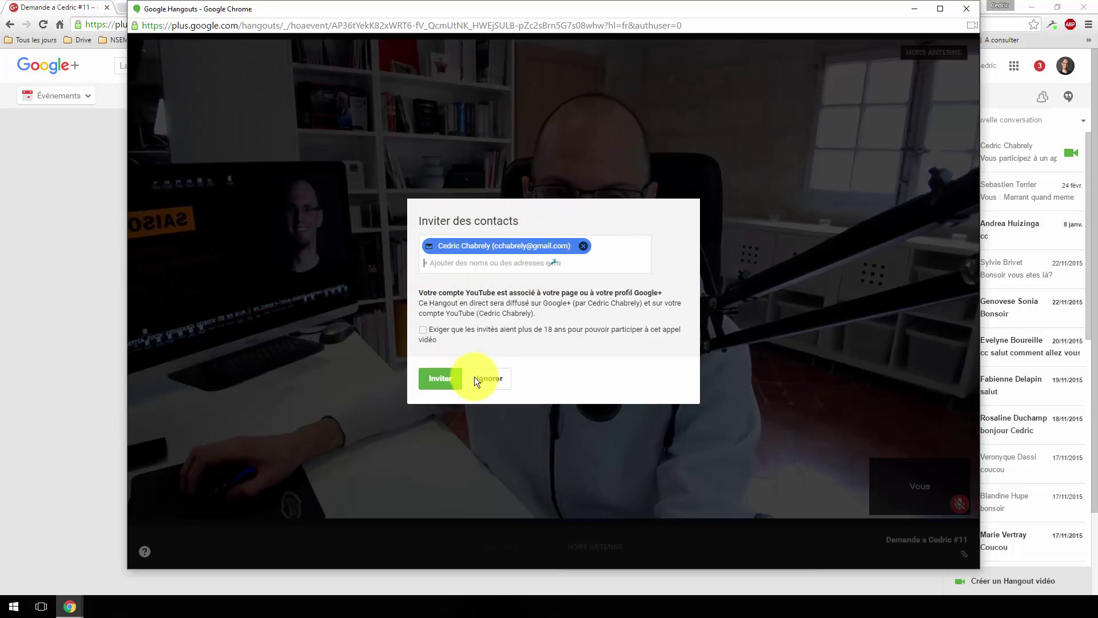
click(437, 381)
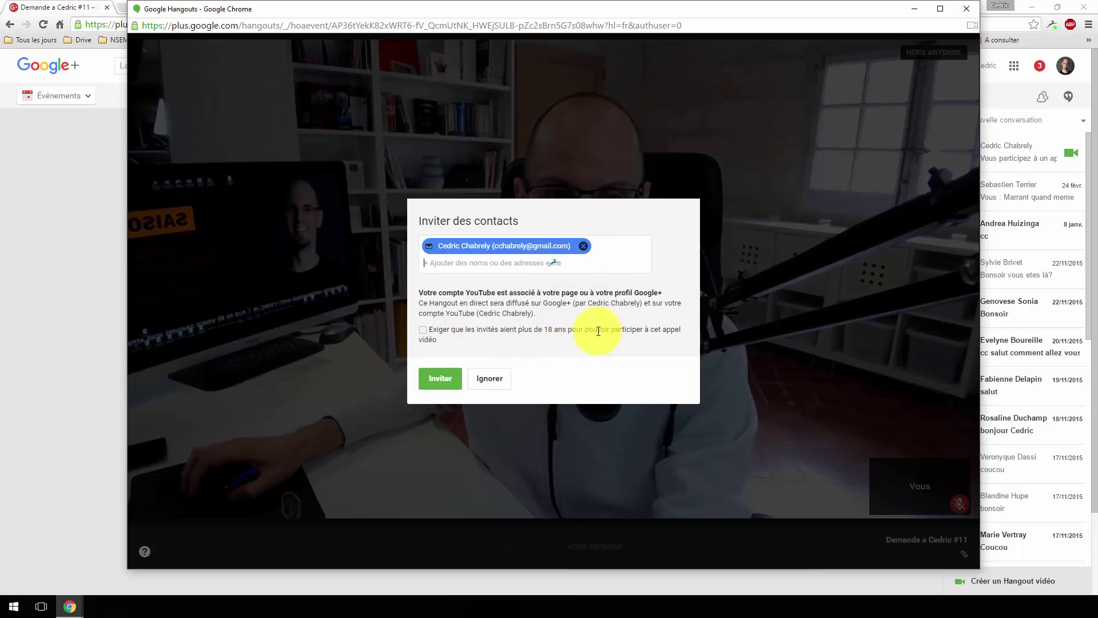
click(587, 247)
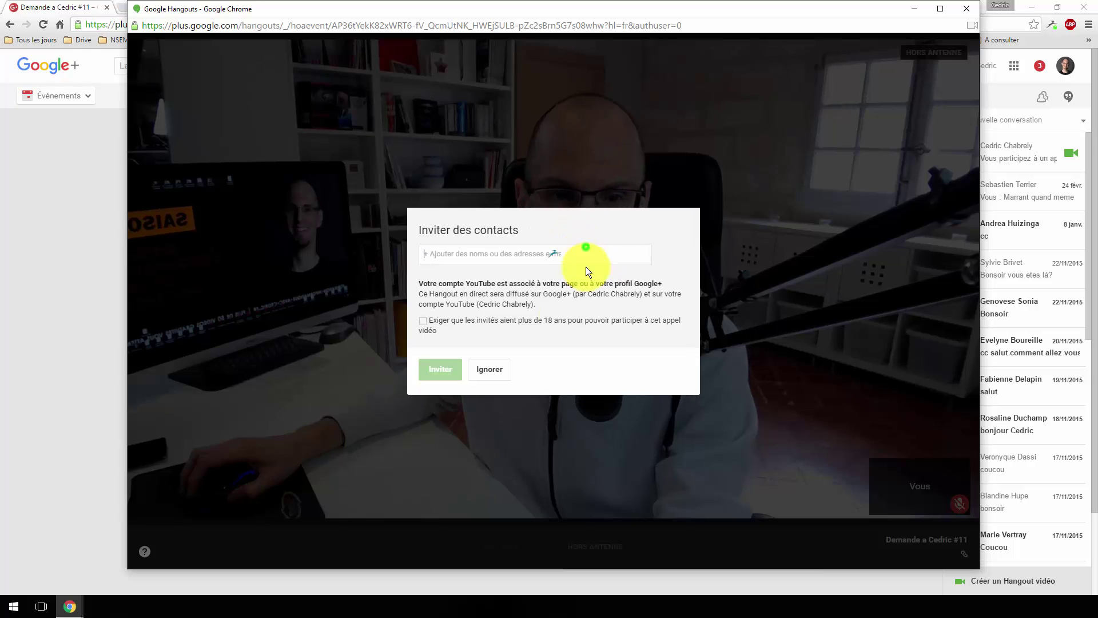
click(496, 367)
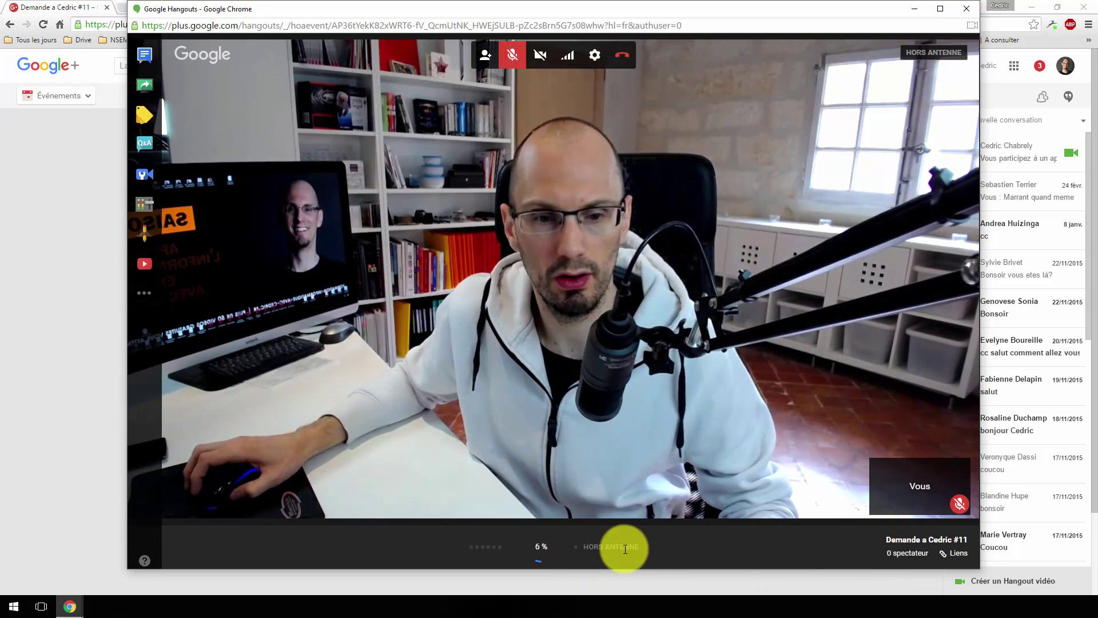
Step: Maximize the Hangout window and set the microphone to Microphone (AT2020USB+) in the Hangout settings
click(941, 9)
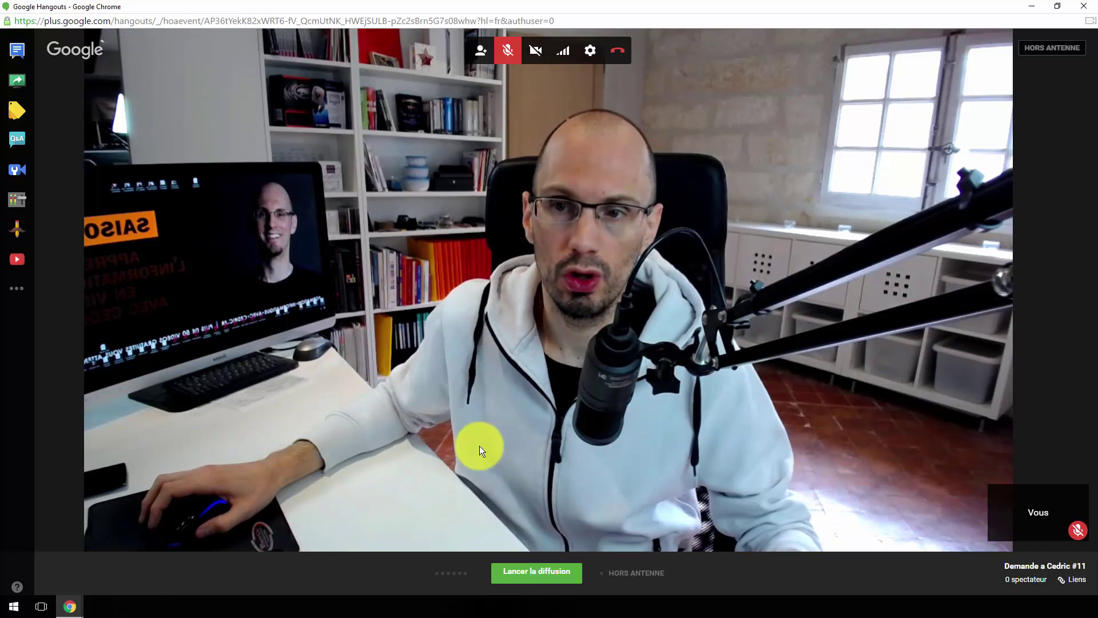
click(589, 51)
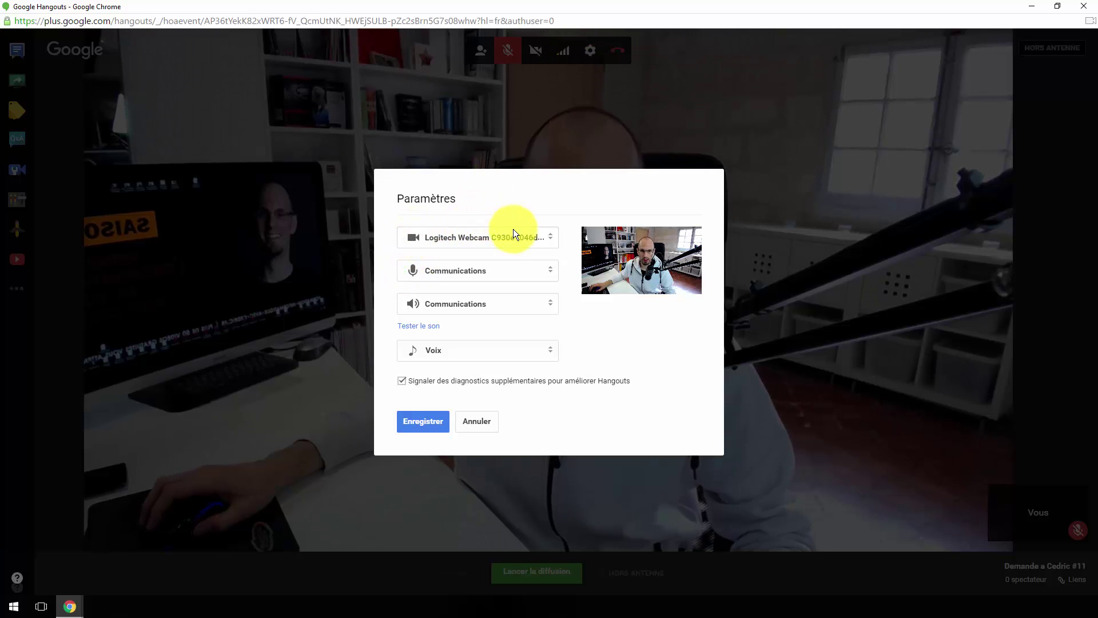
click(425, 239)
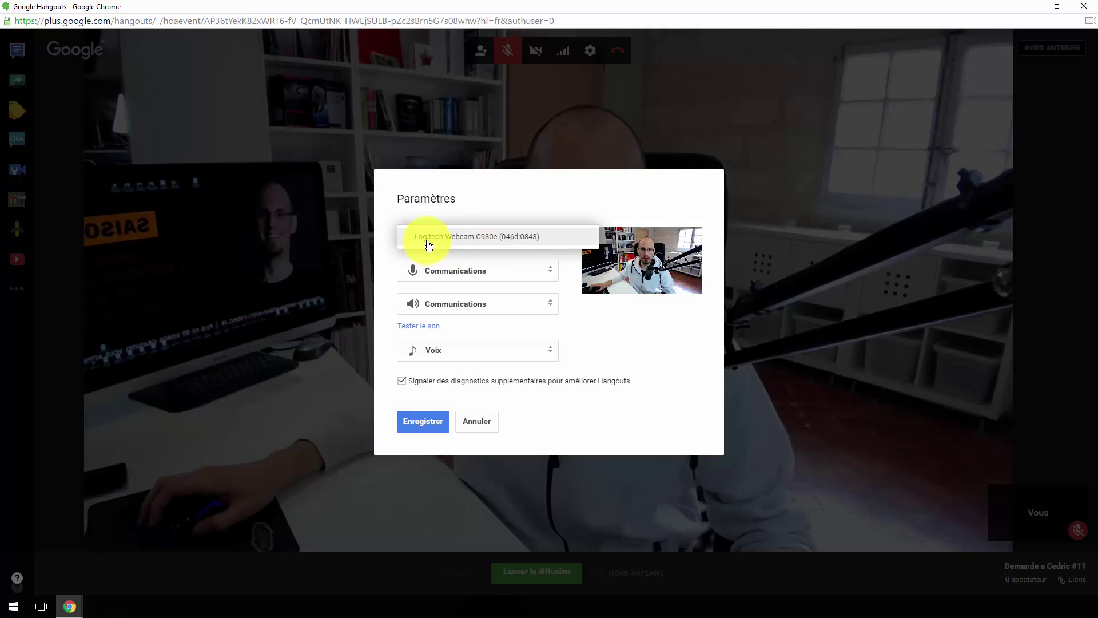
click(506, 222)
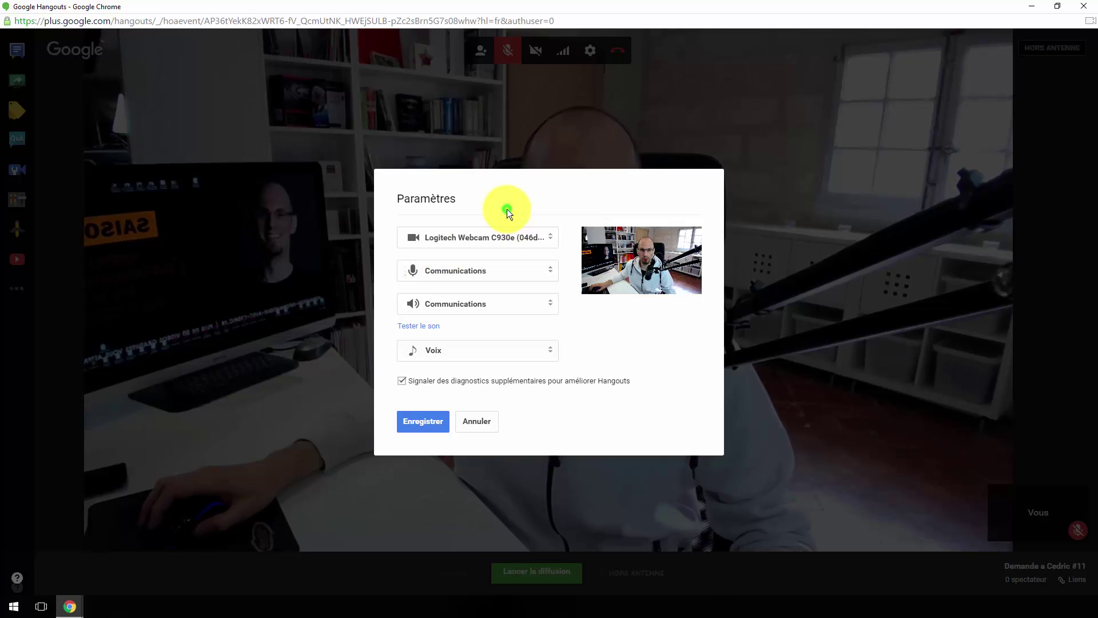
click(468, 272)
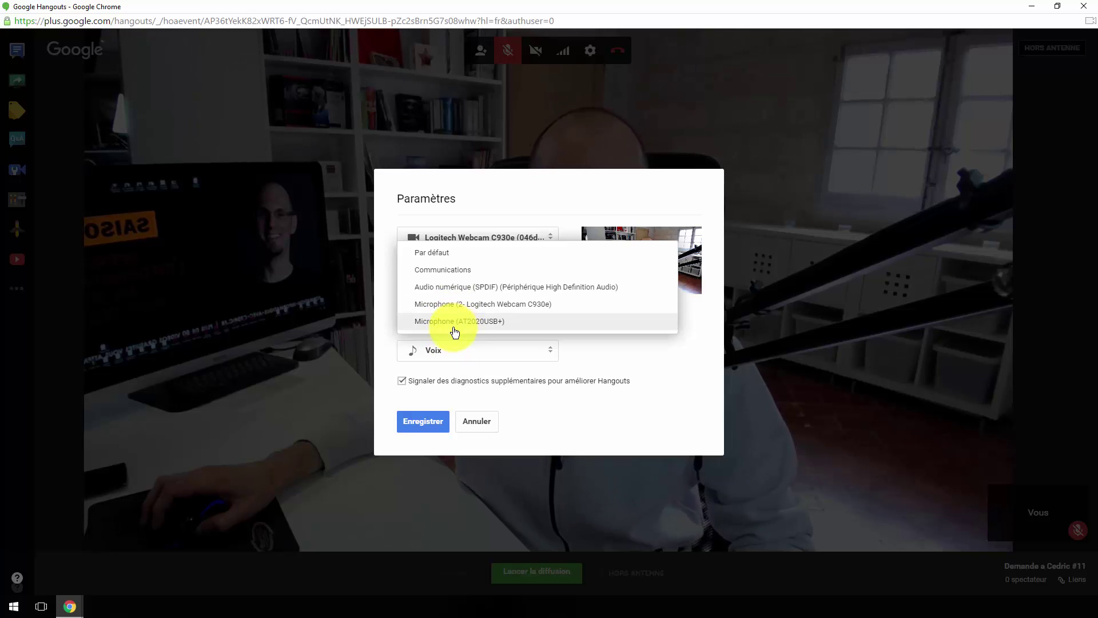
click(652, 378)
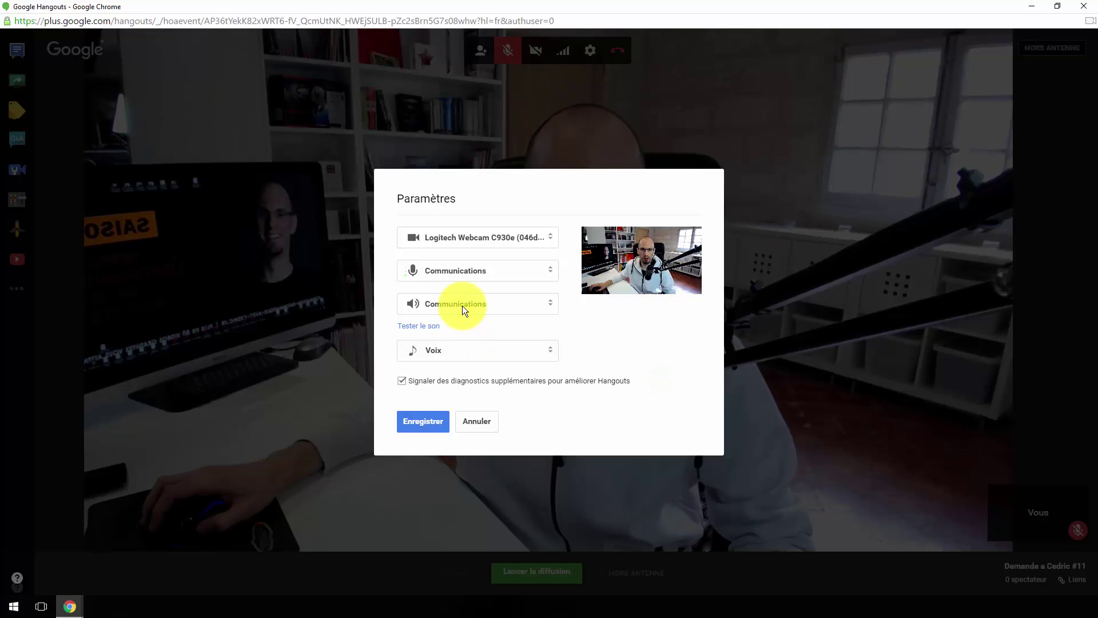
click(461, 271)
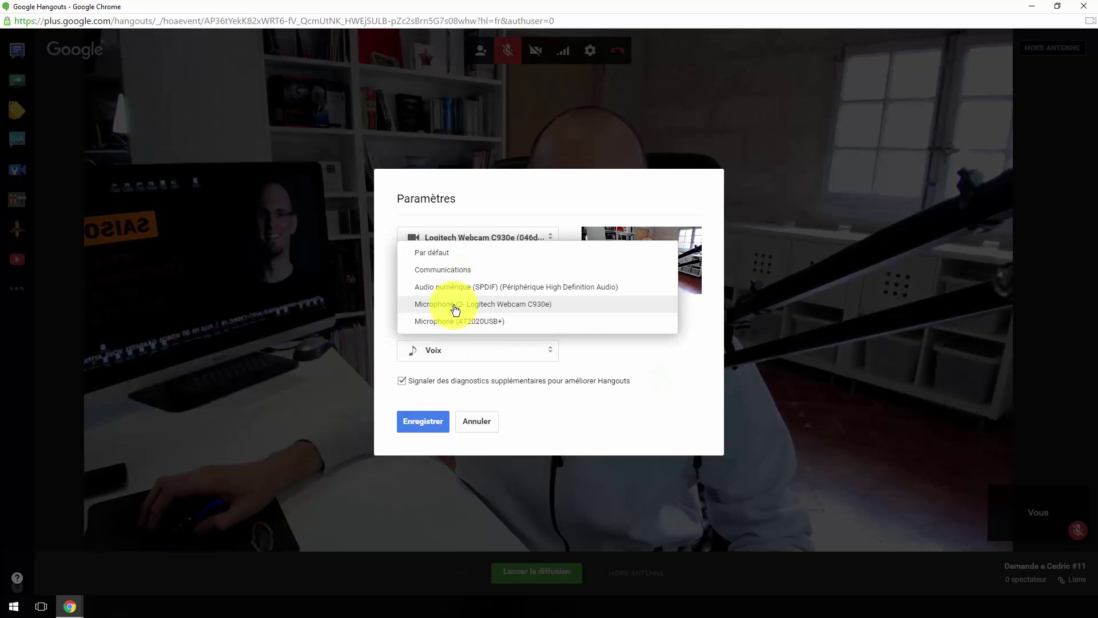
click(464, 322)
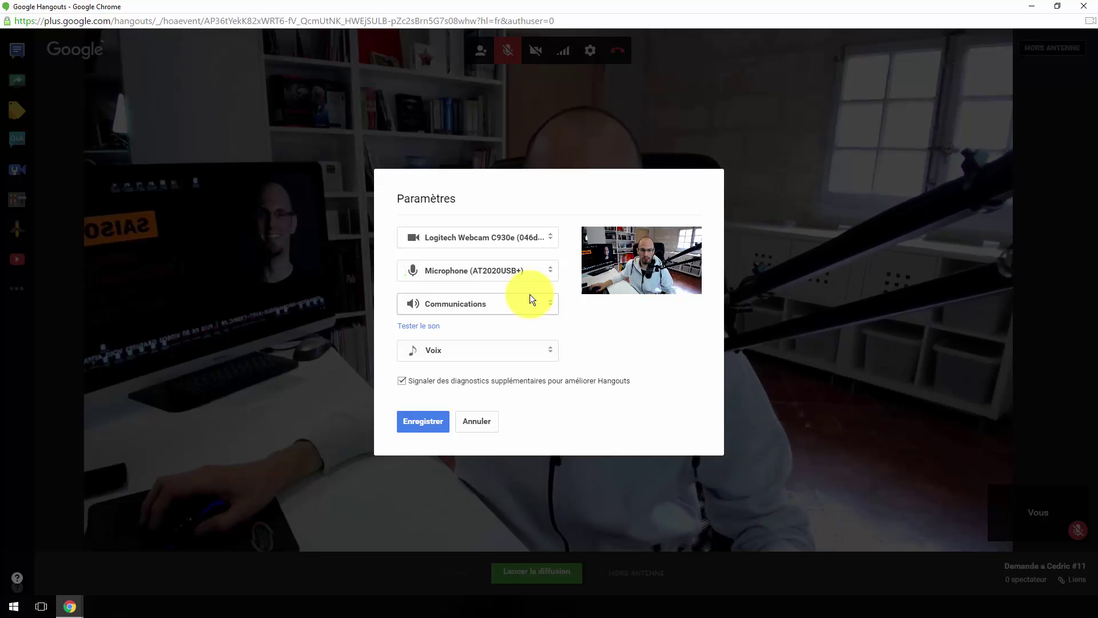
Step: Test the sound output, check the audio type choices keeping Voix, and save the device settings
click(422, 328)
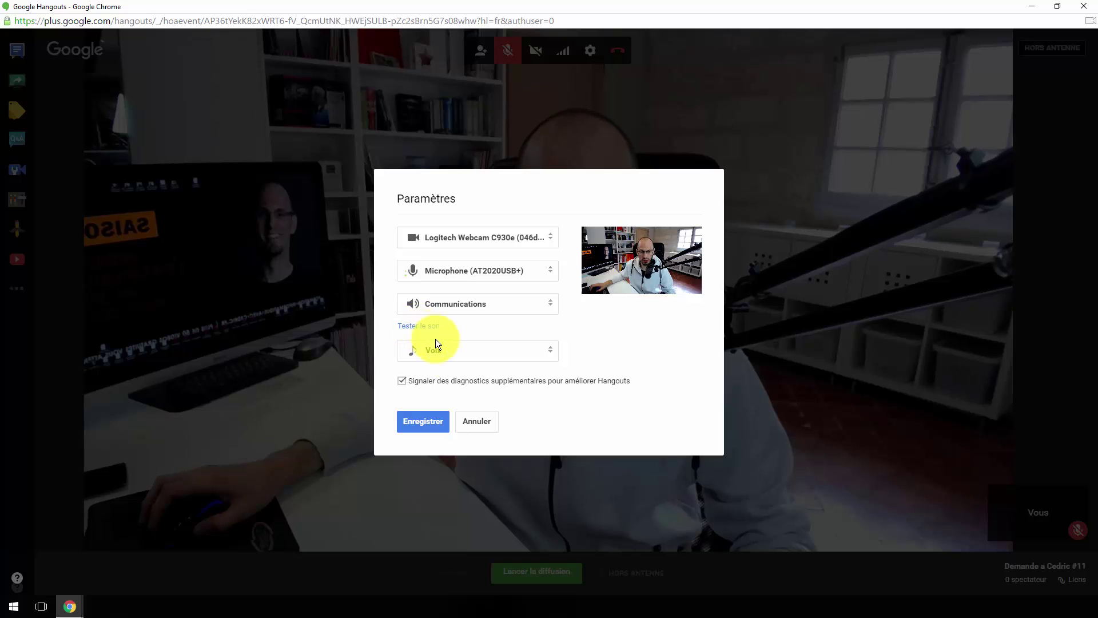
click(435, 346)
click(465, 329)
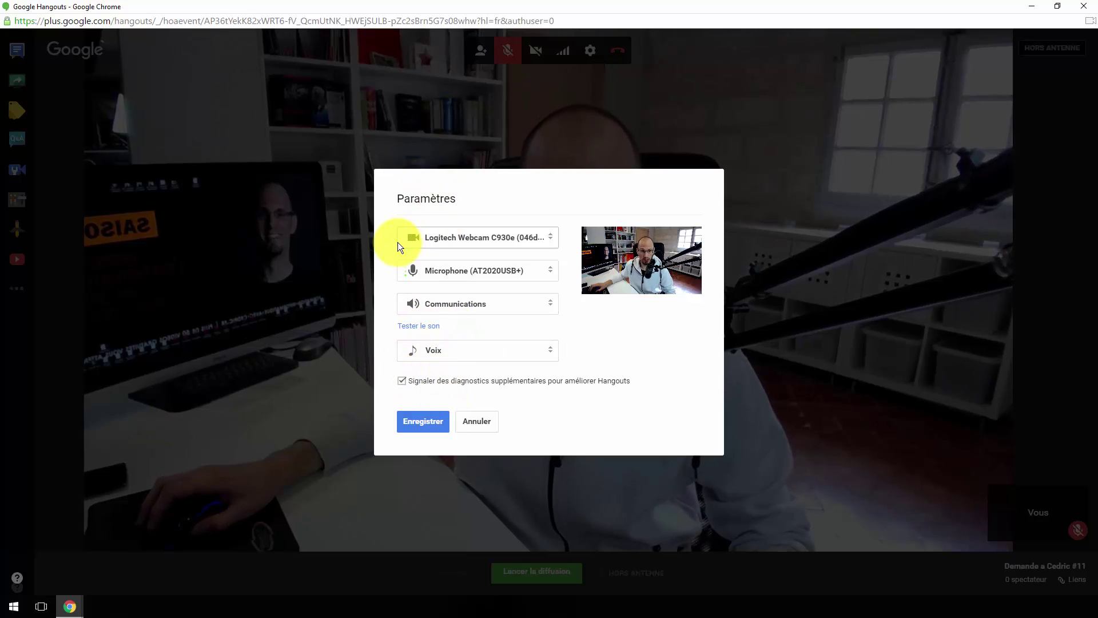
click(425, 423)
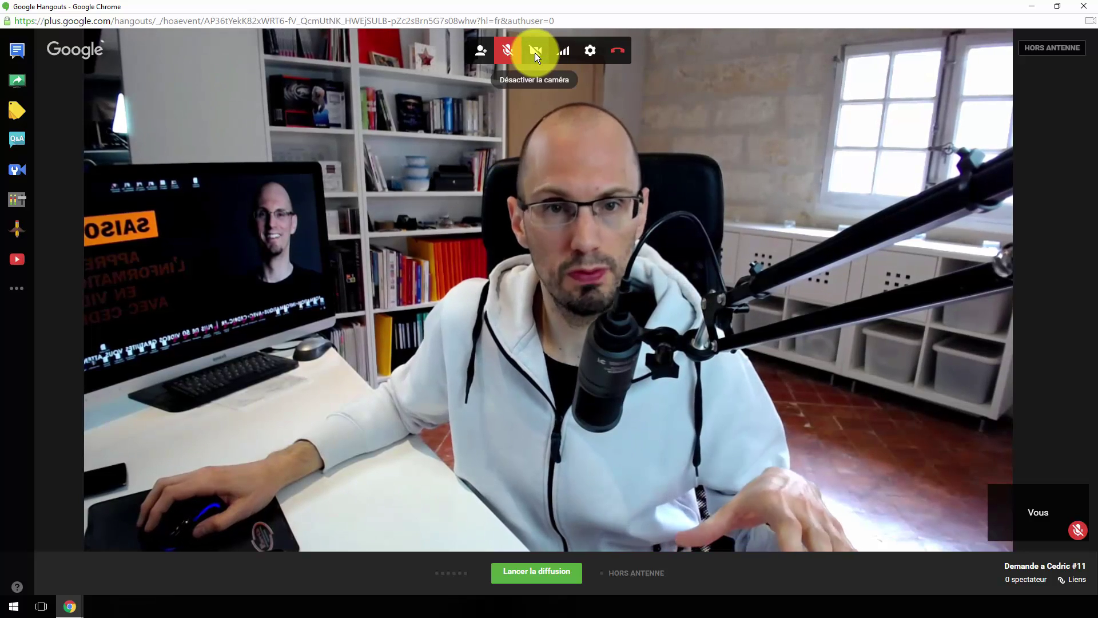
Step: Turn the camera off and back on, and lower the video quality limit from its HD setting to the lowest level
click(535, 53)
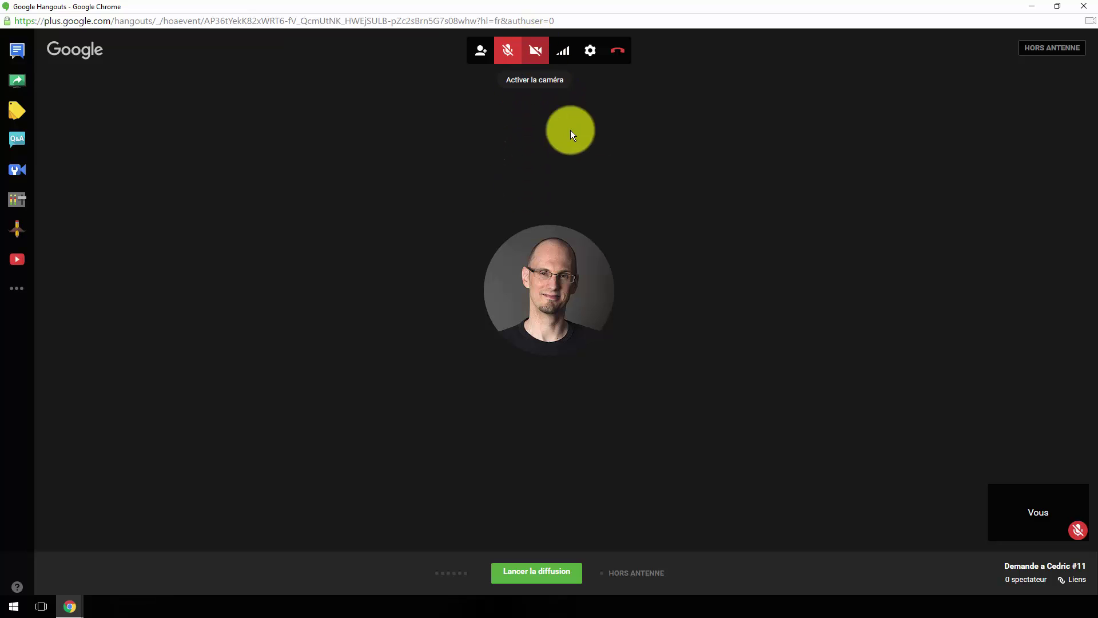
click(534, 51)
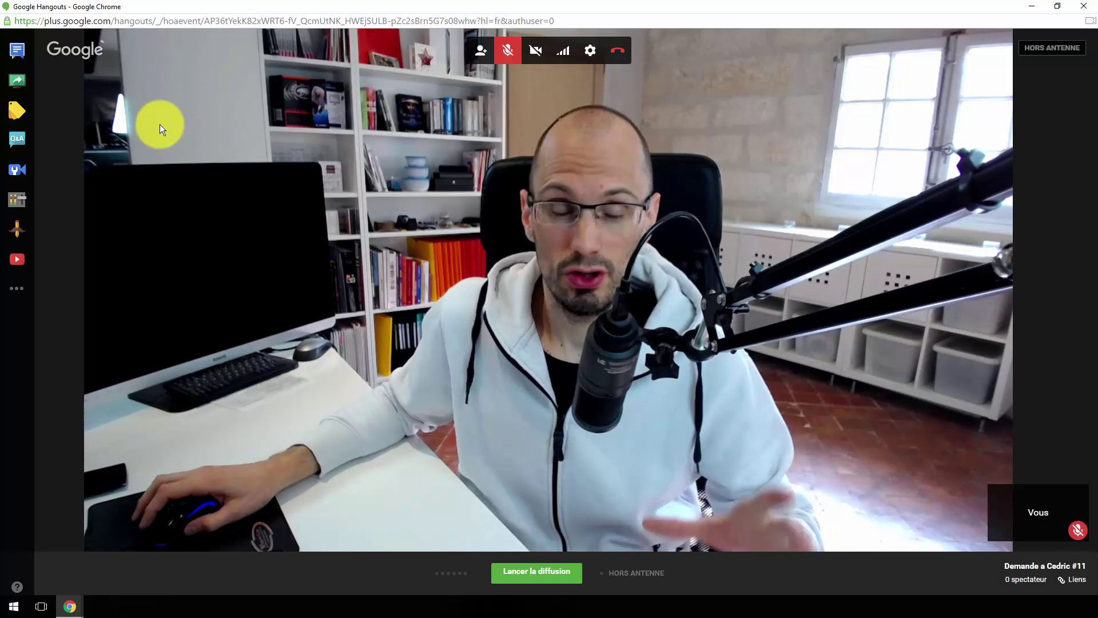
click(561, 47)
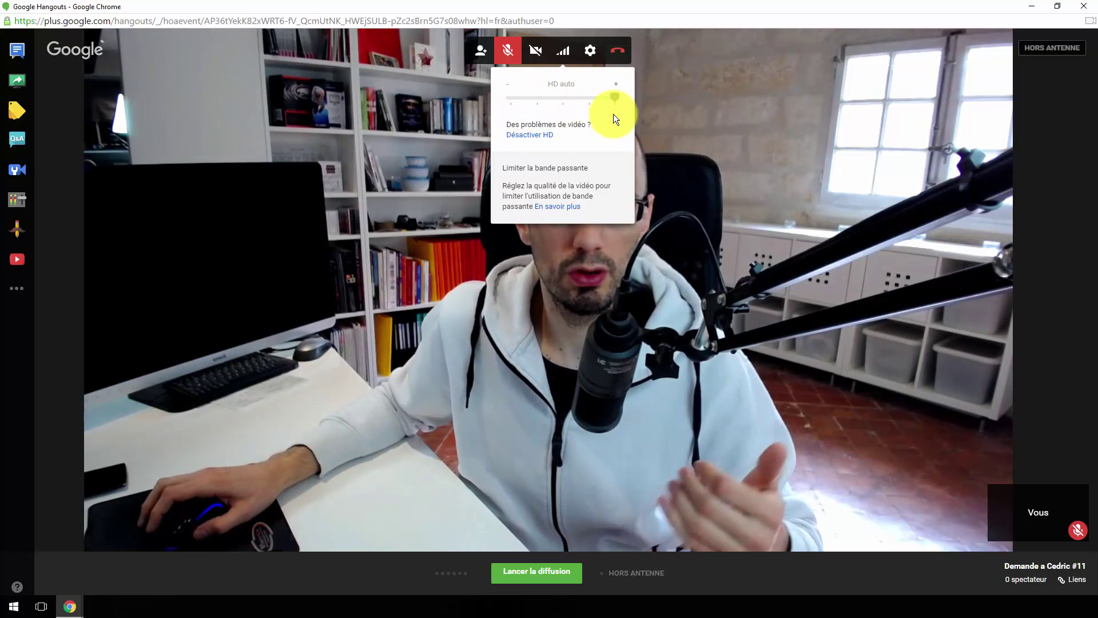
drag(617, 96, 511, 103)
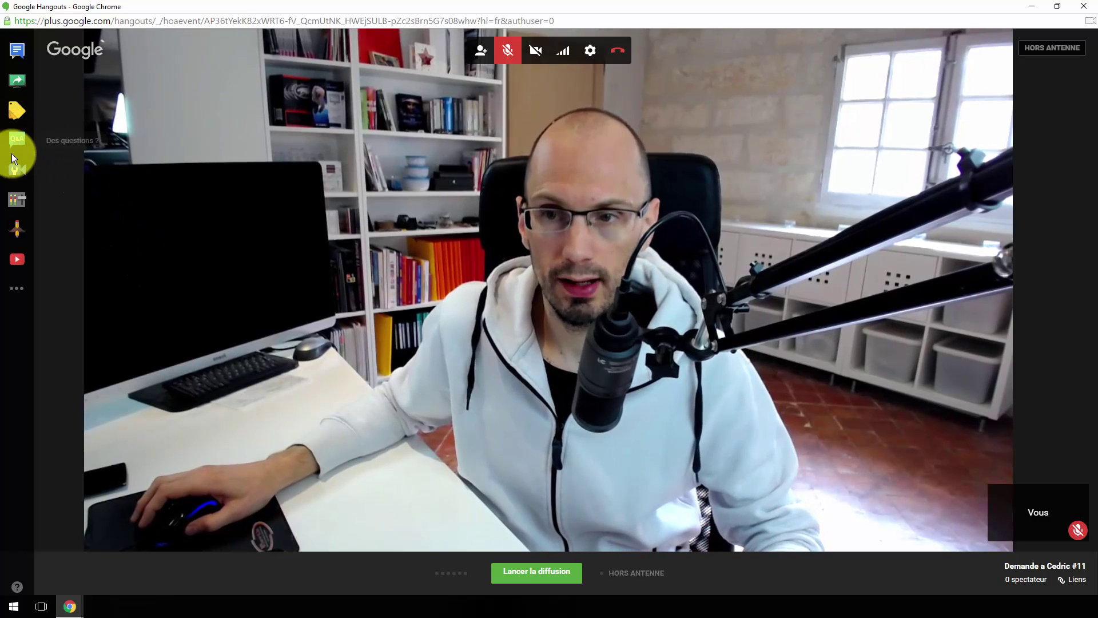
Step: Examine the viewers' questions panel and the Showcase items, and return to the questions panel
click(13, 139)
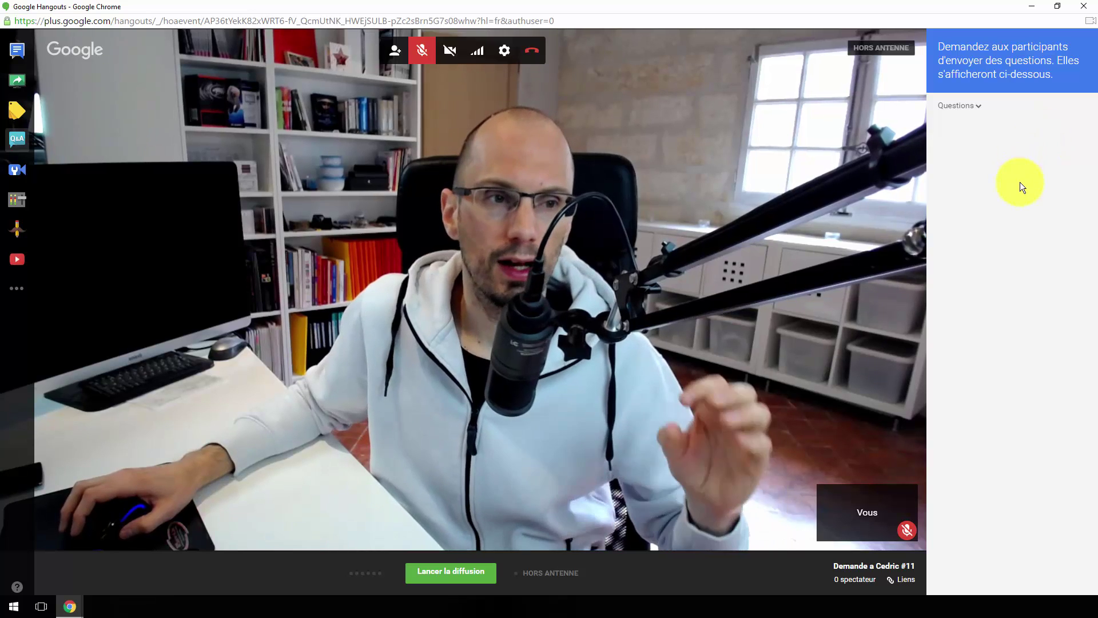
click(1069, 195)
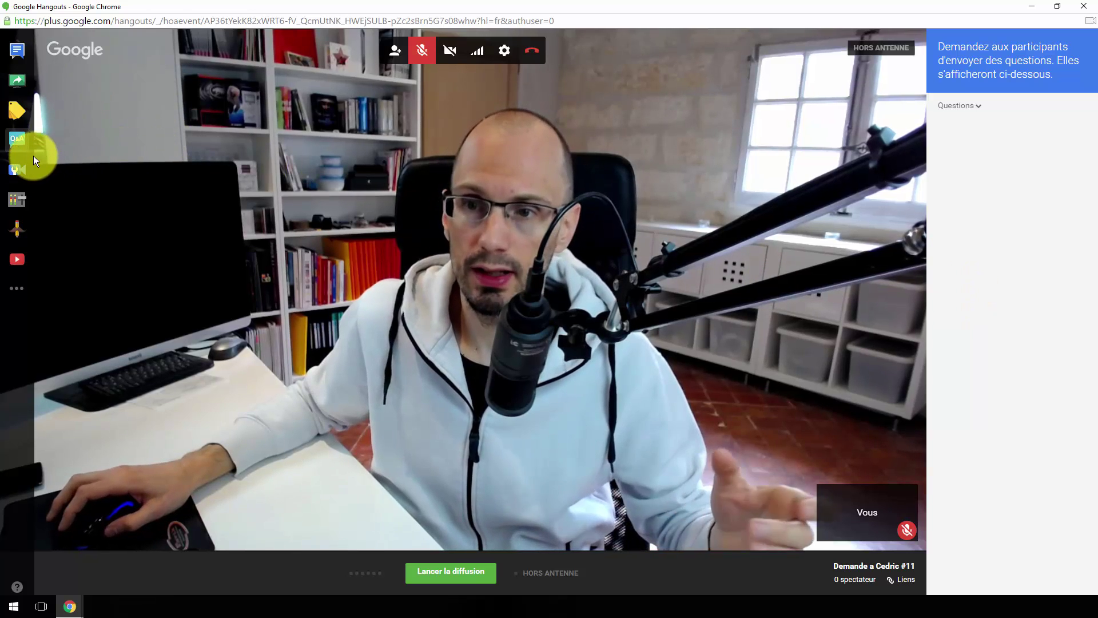
click(17, 114)
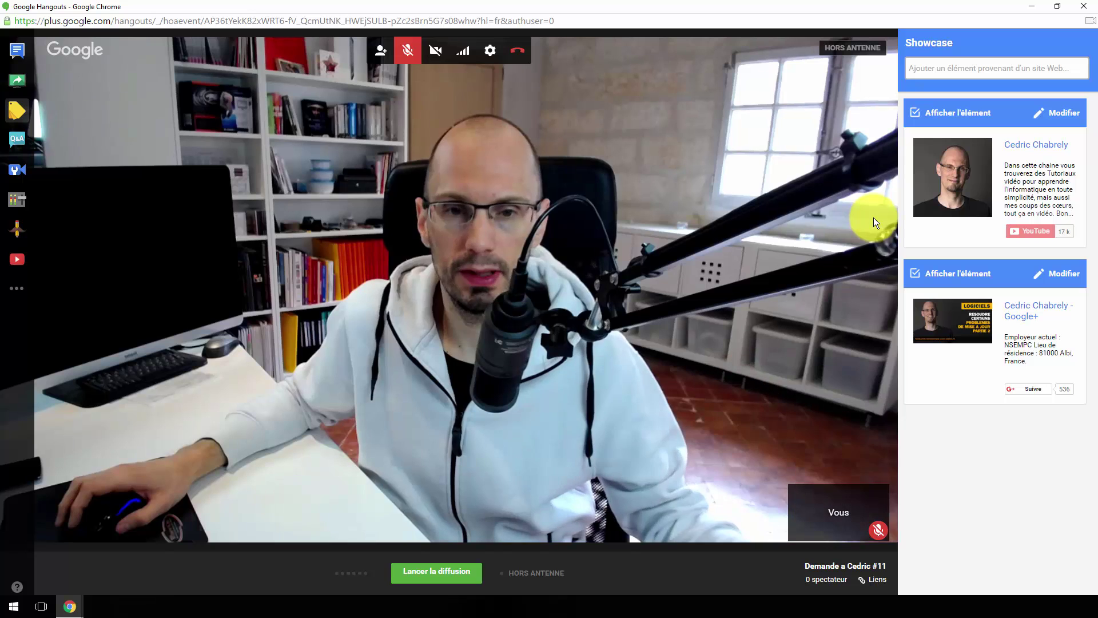
click(962, 63)
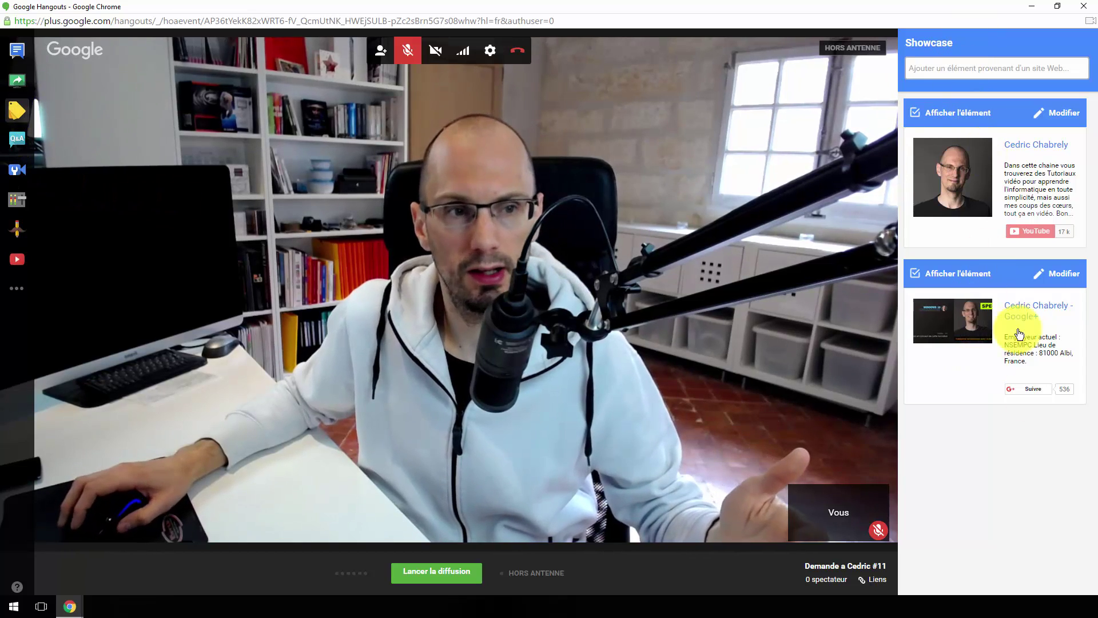
click(18, 143)
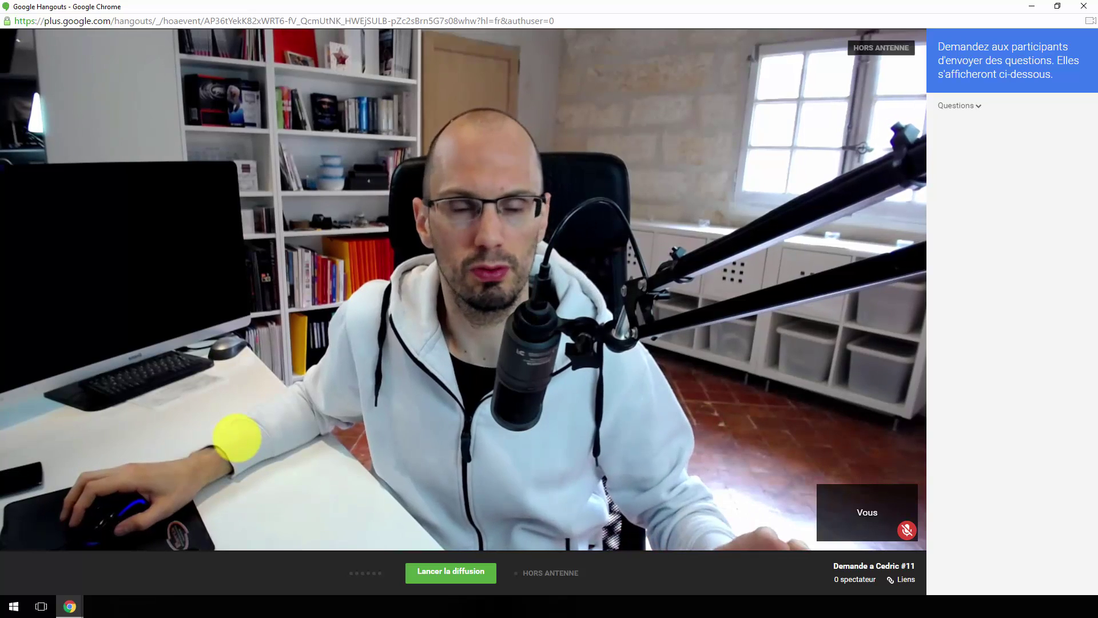
Step: Mute the microphone and share Écran 2 in the Hangout
mouse_move(485, 348)
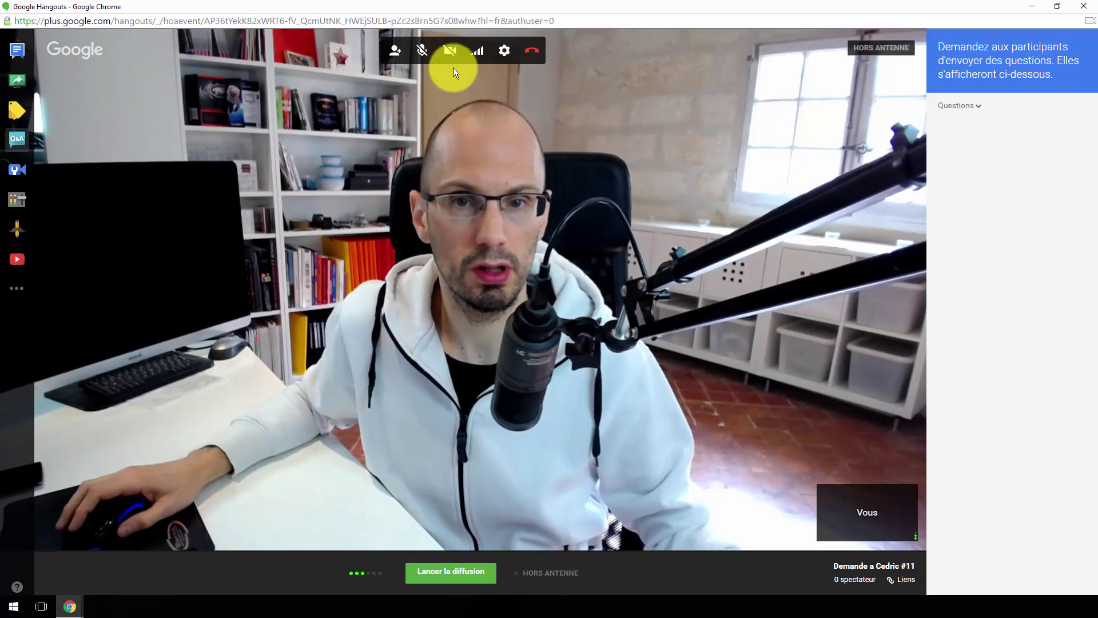
click(422, 51)
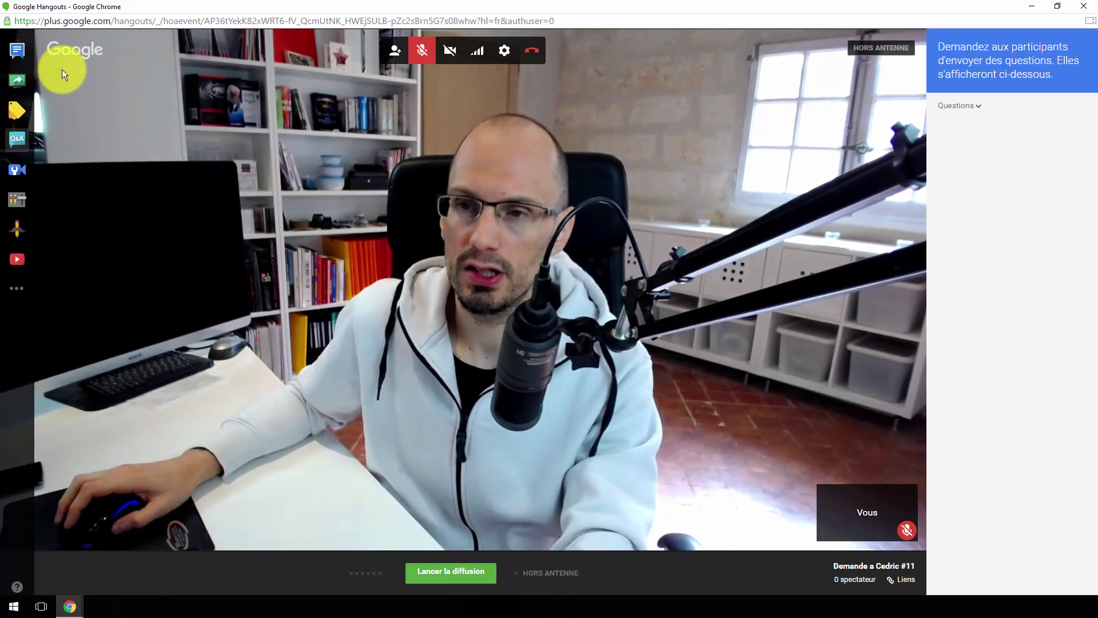
click(15, 81)
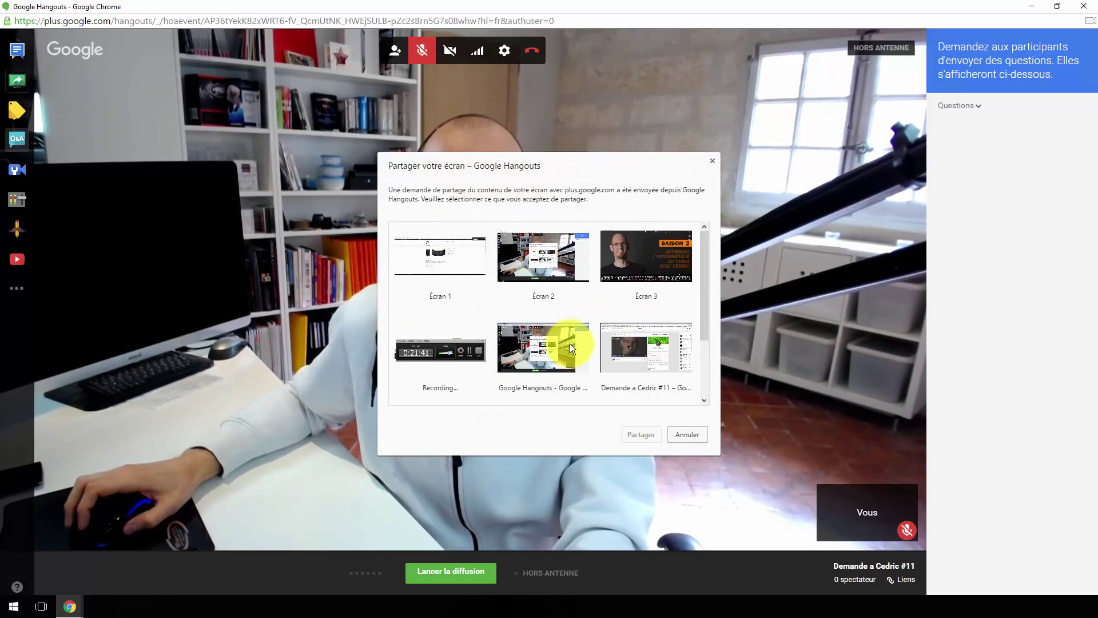
click(536, 256)
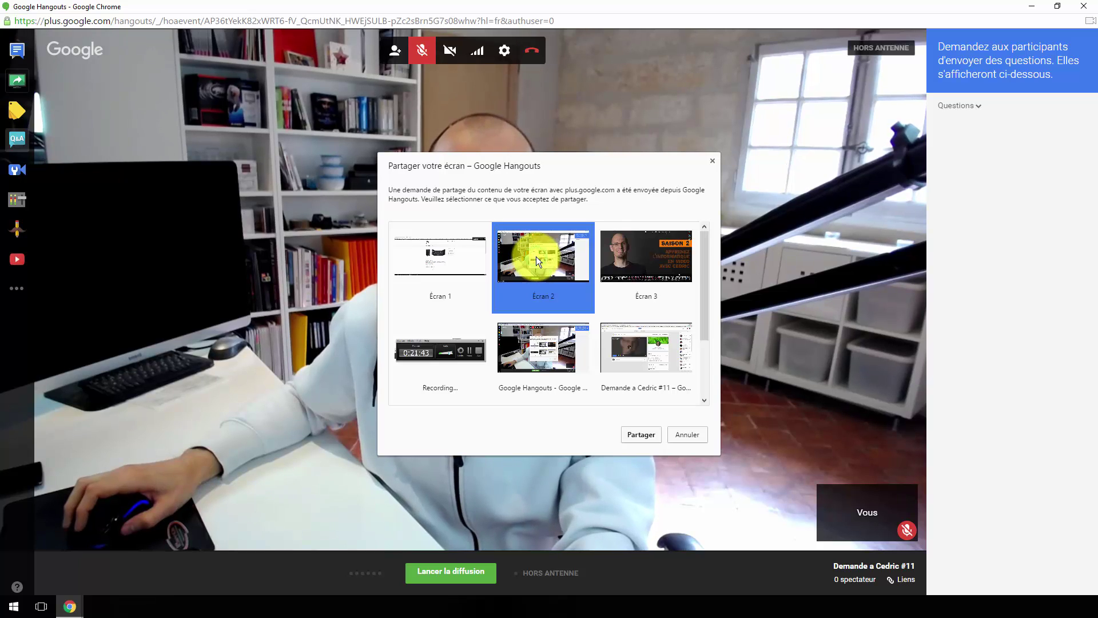
click(641, 435)
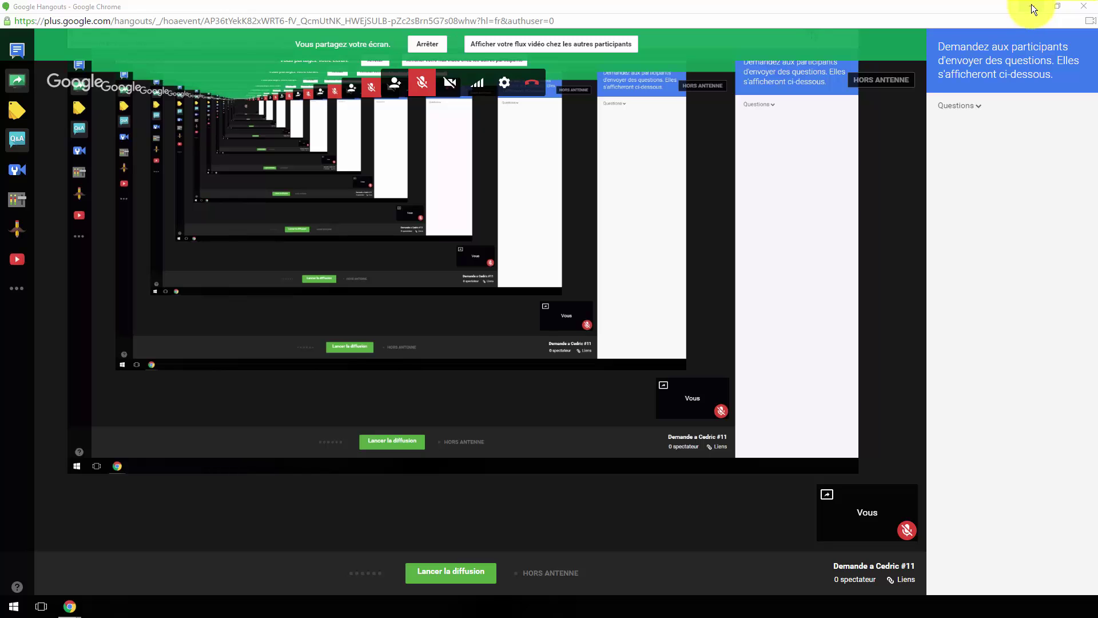
Step: Minimize the Hangout window and open formation-informatique-avec-cedric.fr in a new browser tab
click(1031, 5)
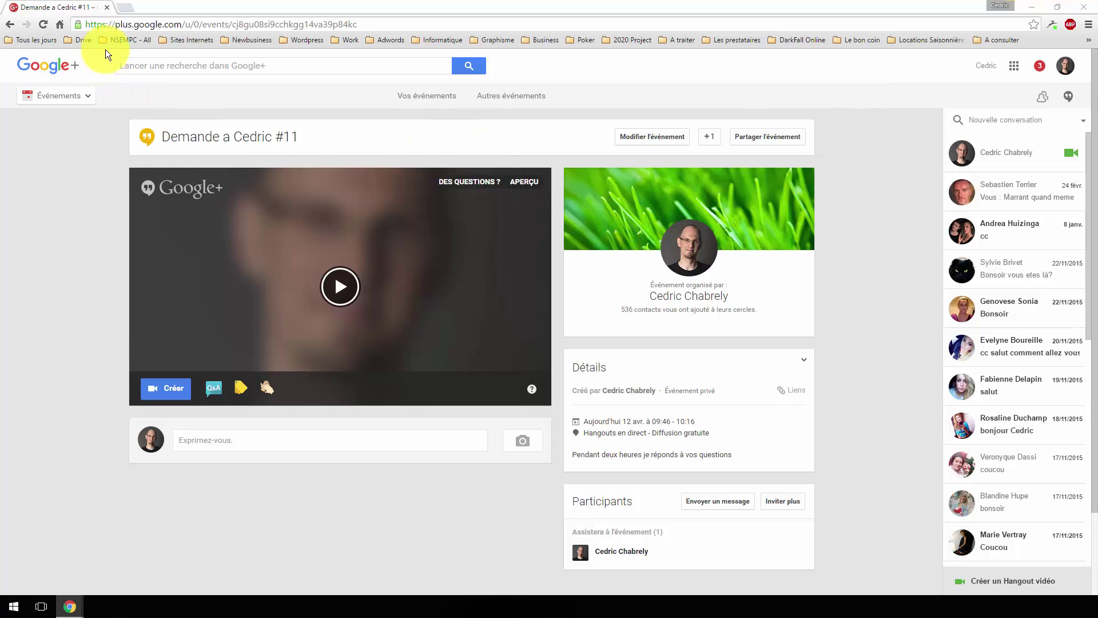
click(39, 39)
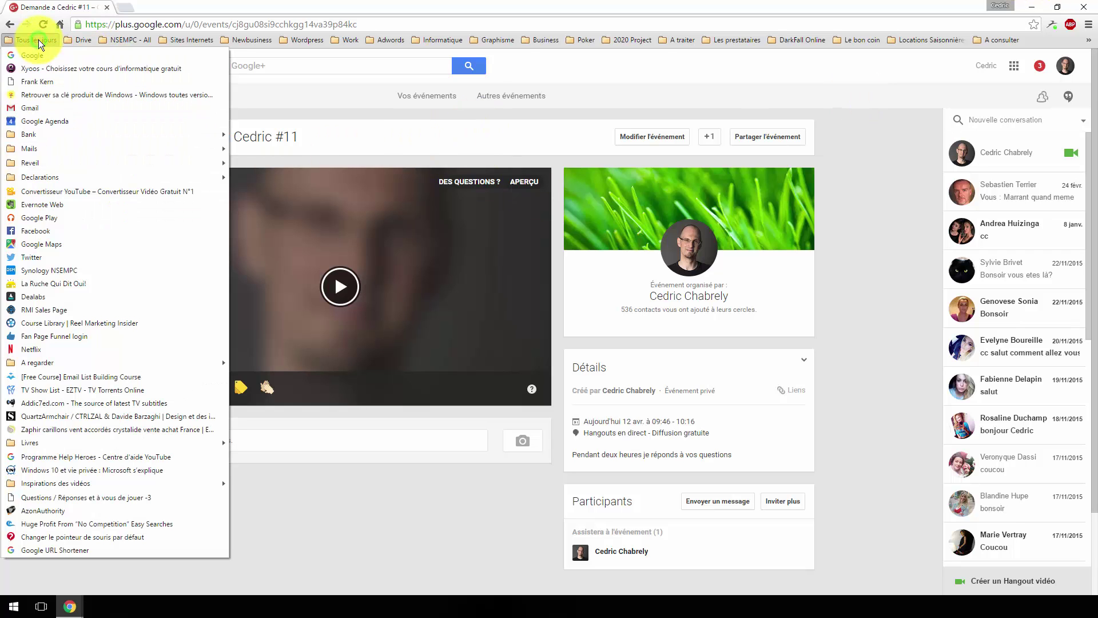
click(242, 4)
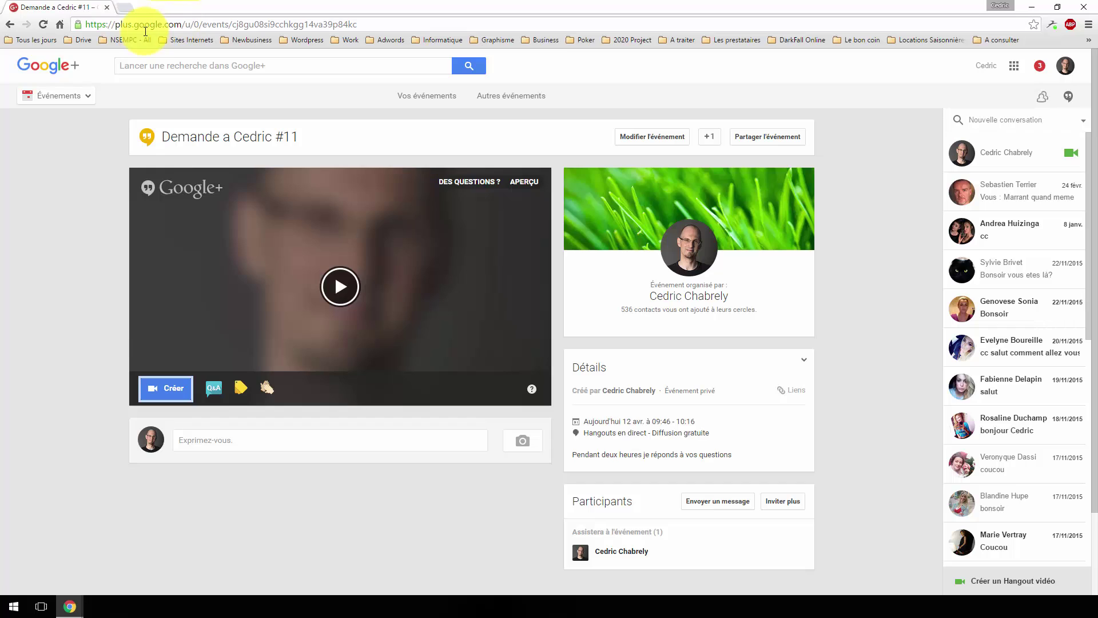
click(126, 8)
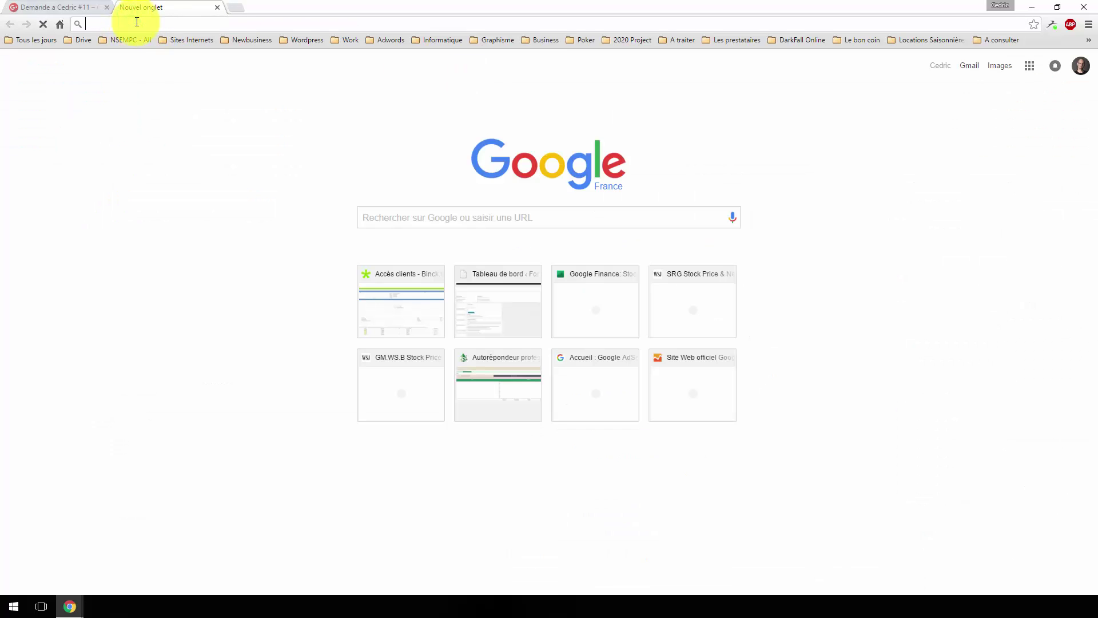
text(forma)
key(Return)
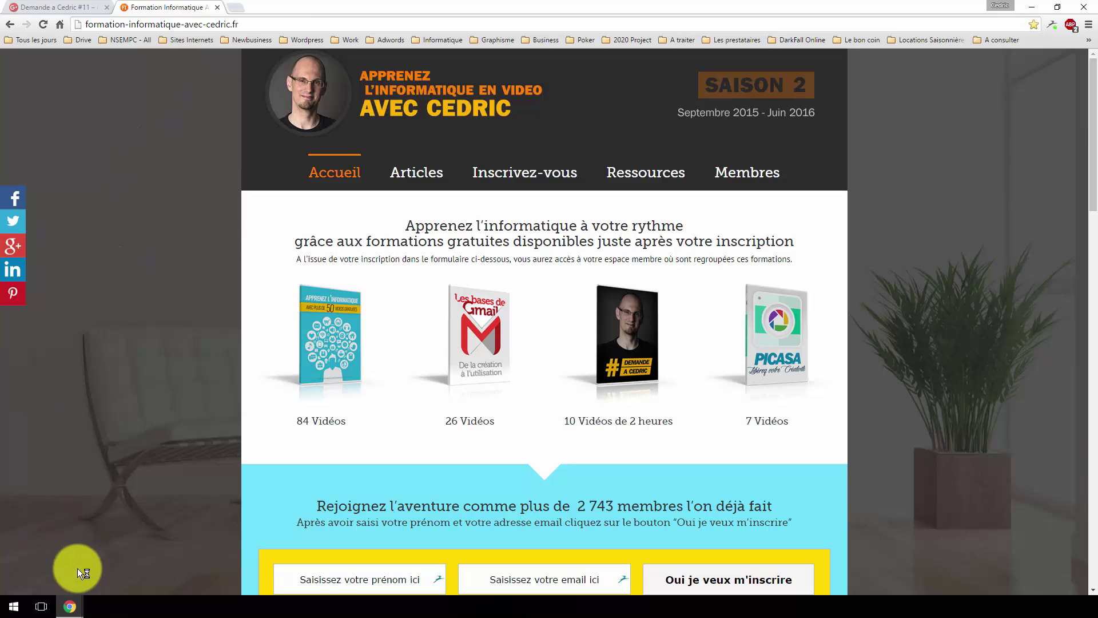
Step: Switch back to the Hangout window and stop sharing the screen
mouse_move(70, 607)
click(169, 513)
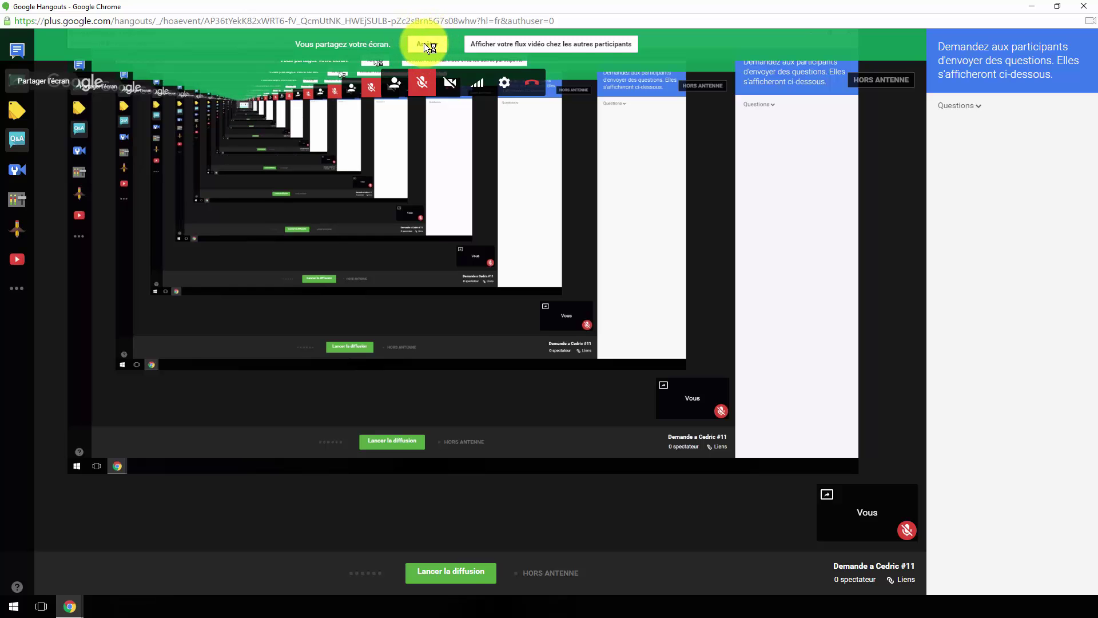
click(428, 44)
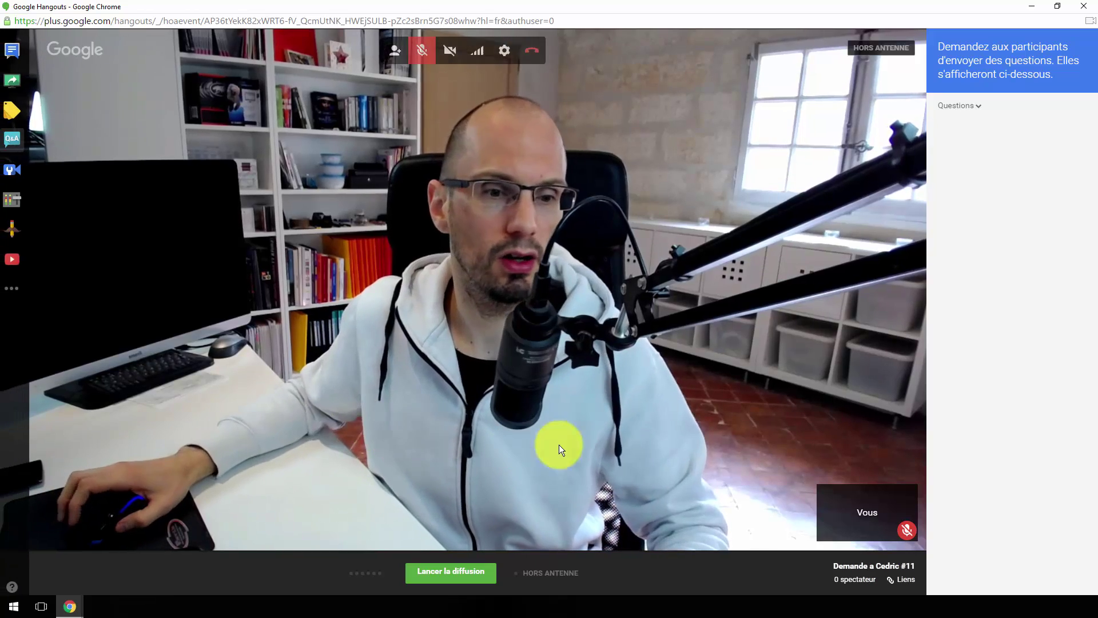
Step: Show the Hangout's links and copy the YouTube page address
click(905, 583)
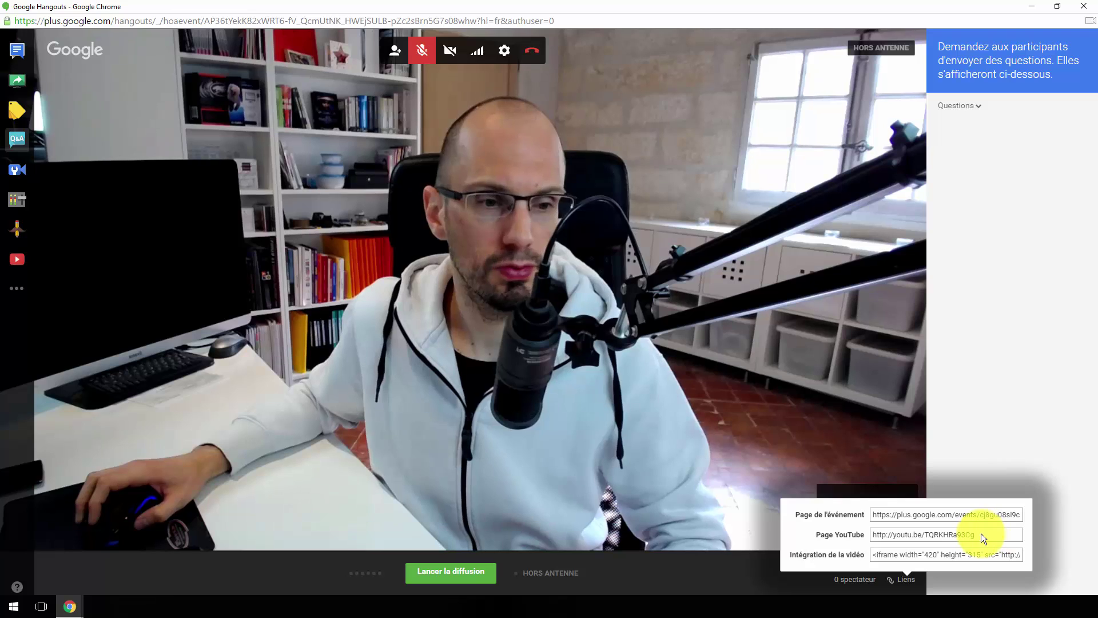
right_click(893, 535)
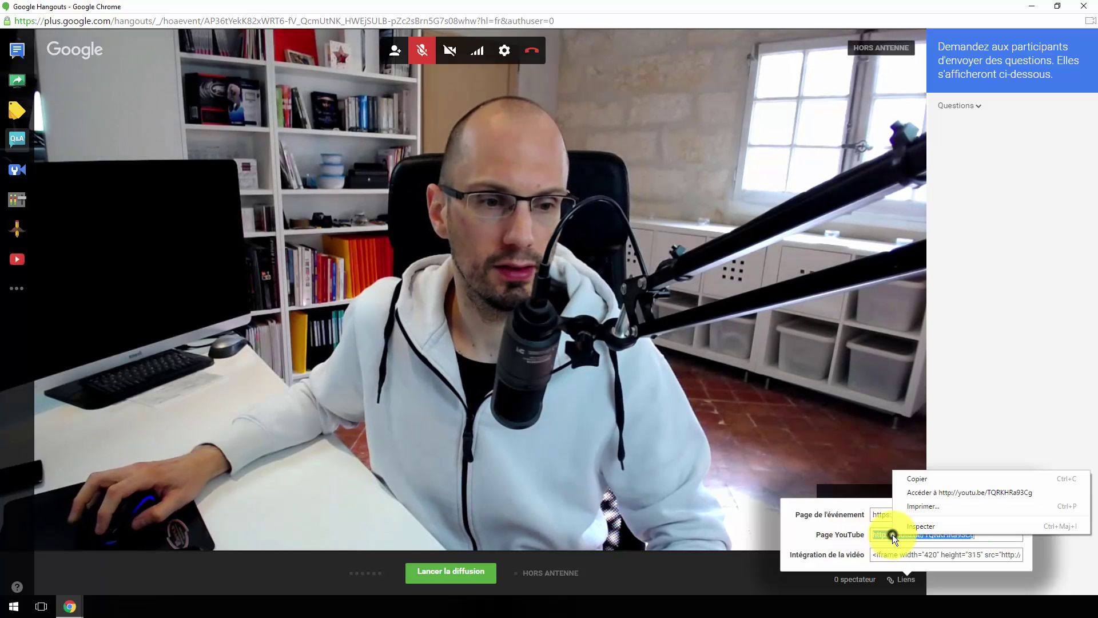
click(908, 481)
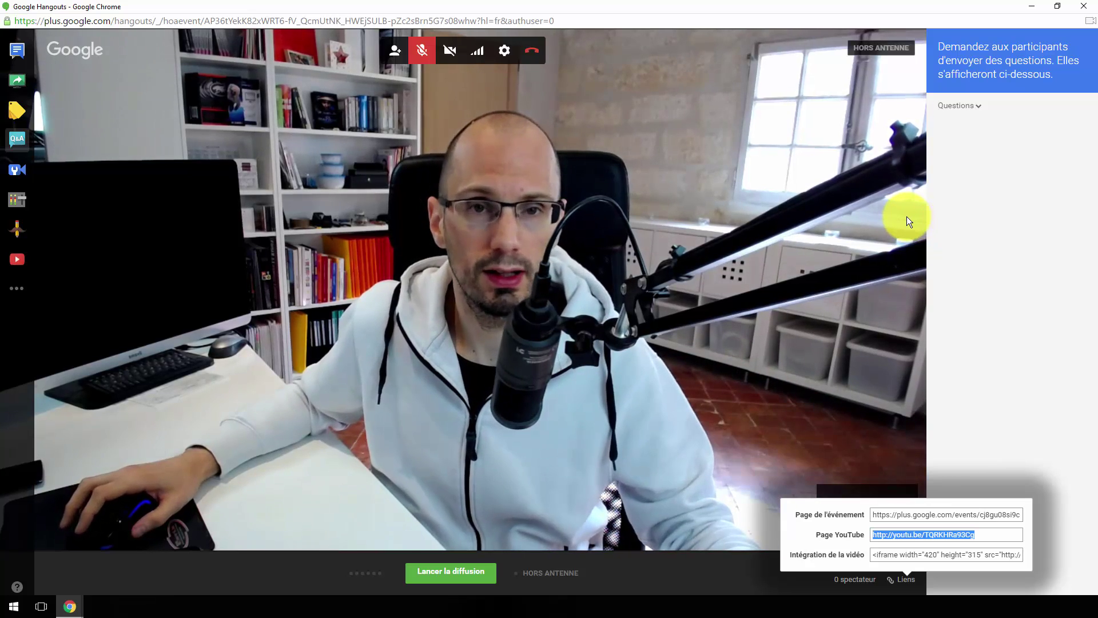
Step: Copy the Hangout's YouTube page address and open it in Microsoft Edge
right_click(927, 534)
click(928, 479)
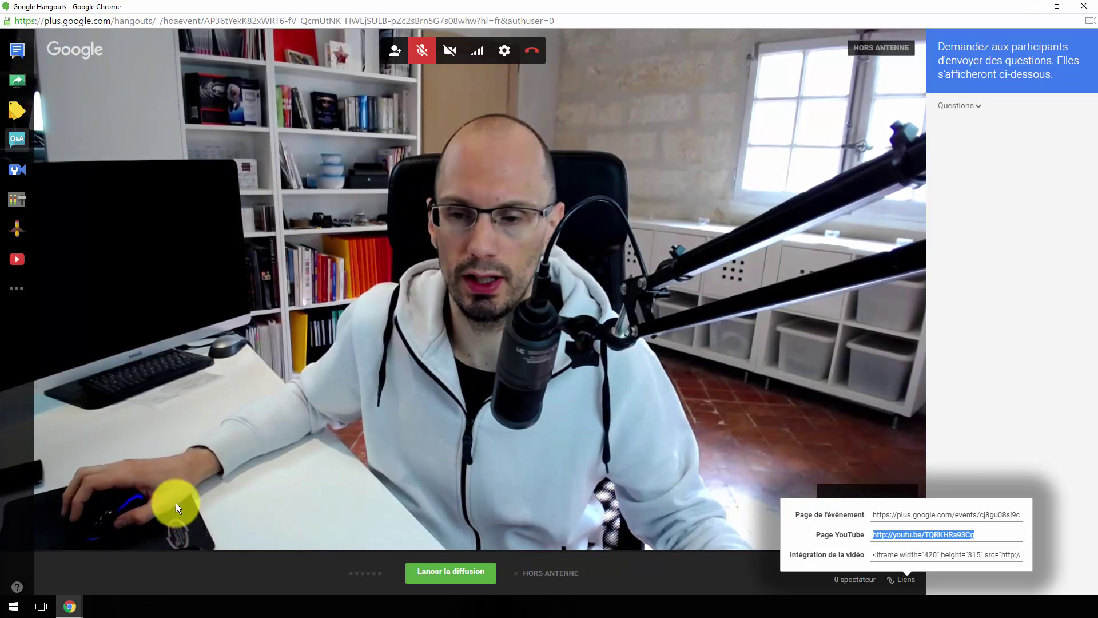
click(70, 608)
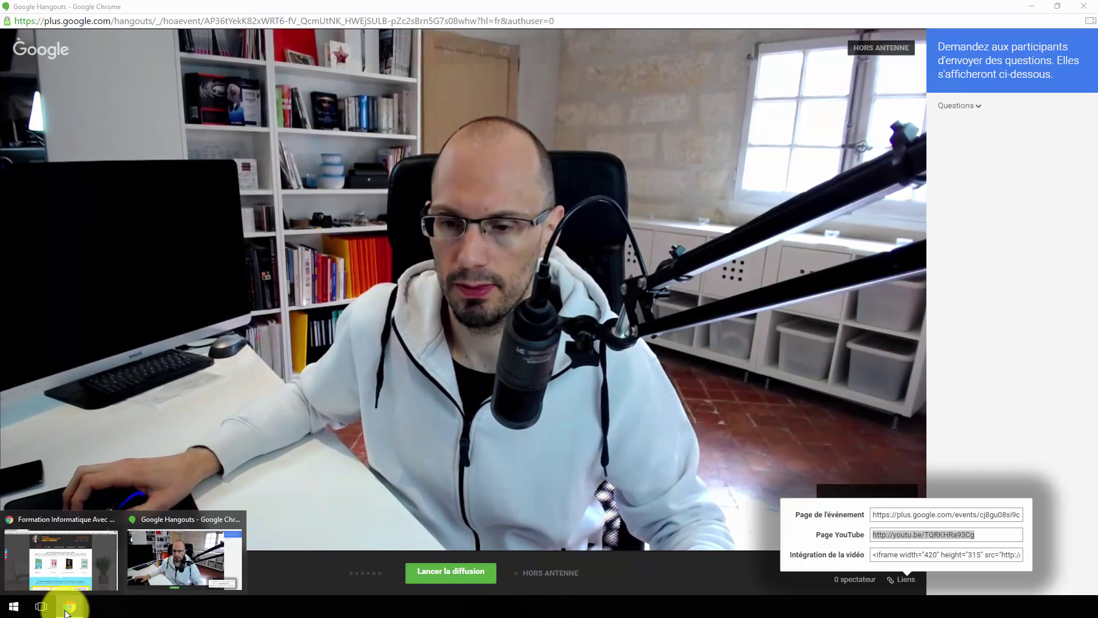
click(15, 605)
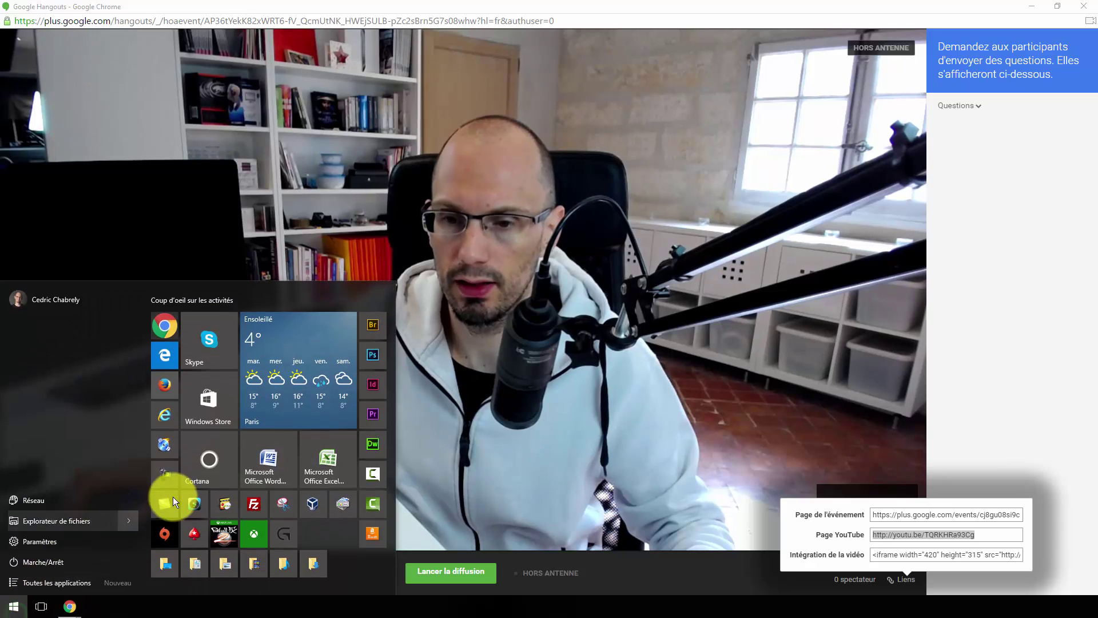
click(159, 359)
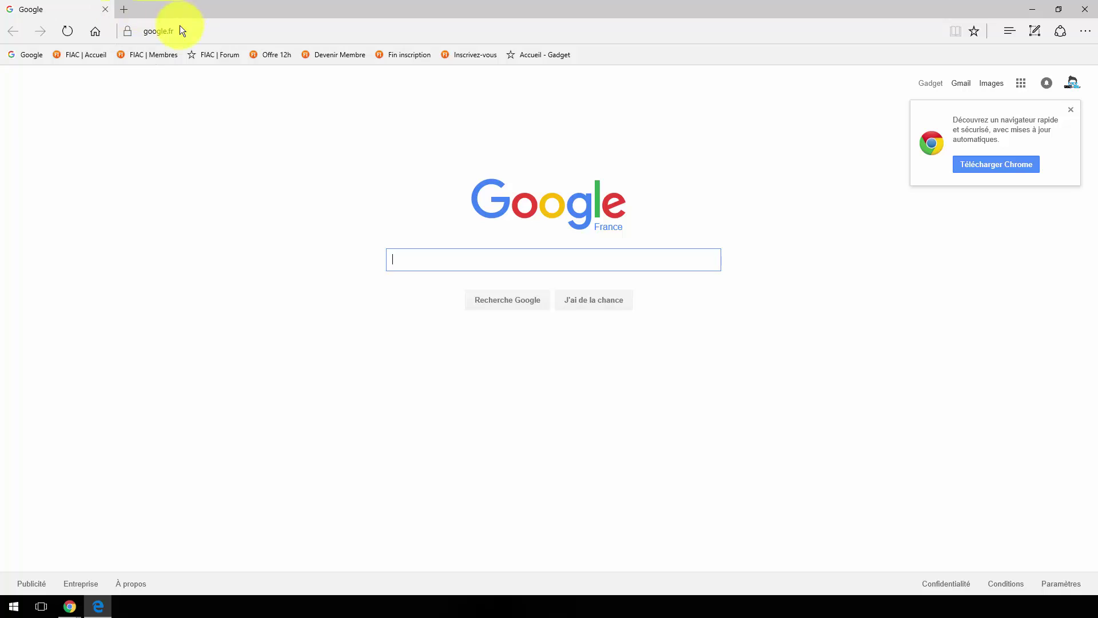
click(203, 26)
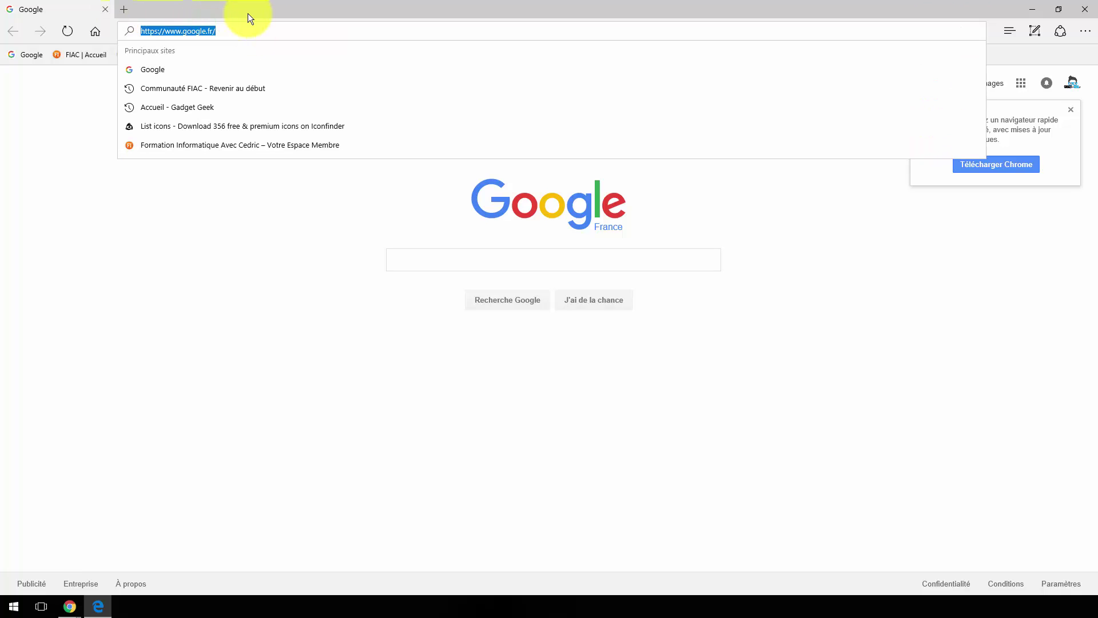
key(ctrl+v)
key(Return)
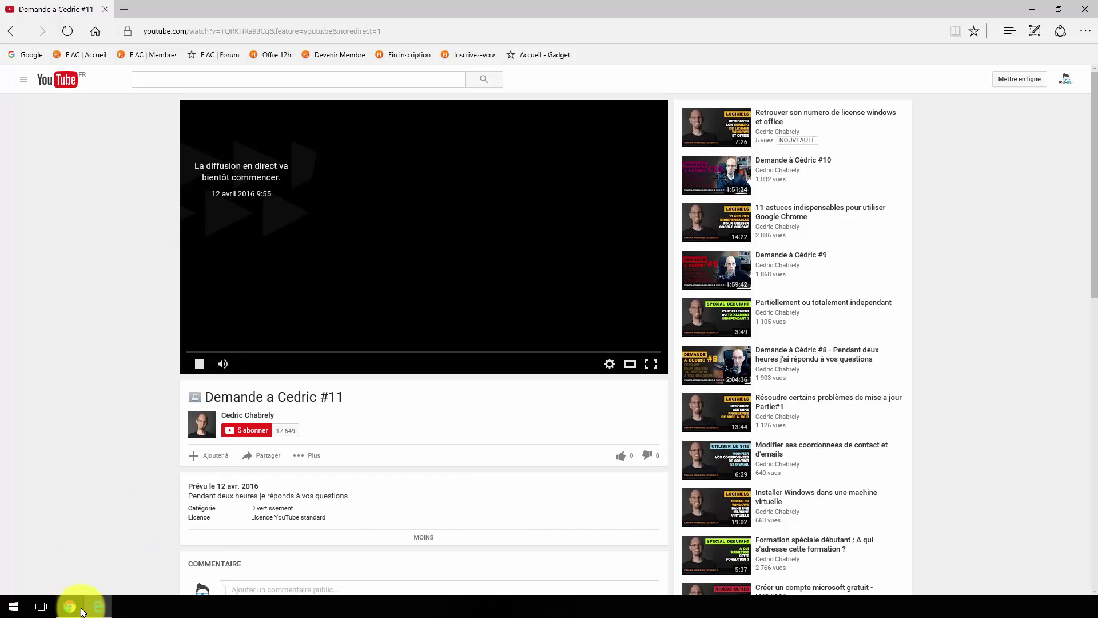
Step: Return to the Hangout window in Chrome and start the live broadcast, confirming the switch to live
mouse_move(82, 610)
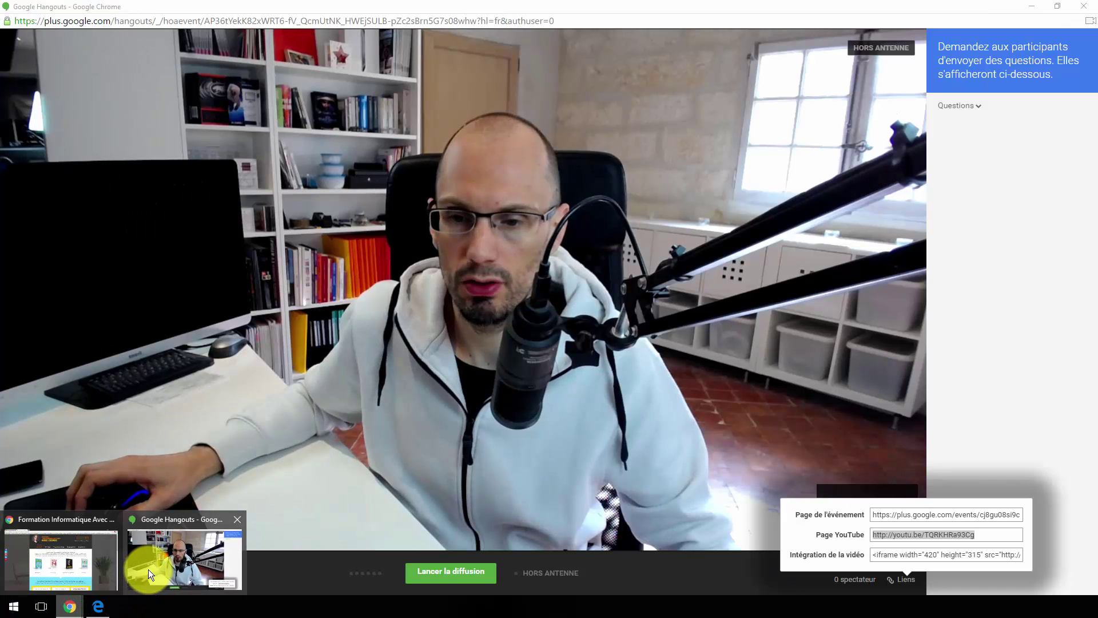
click(148, 569)
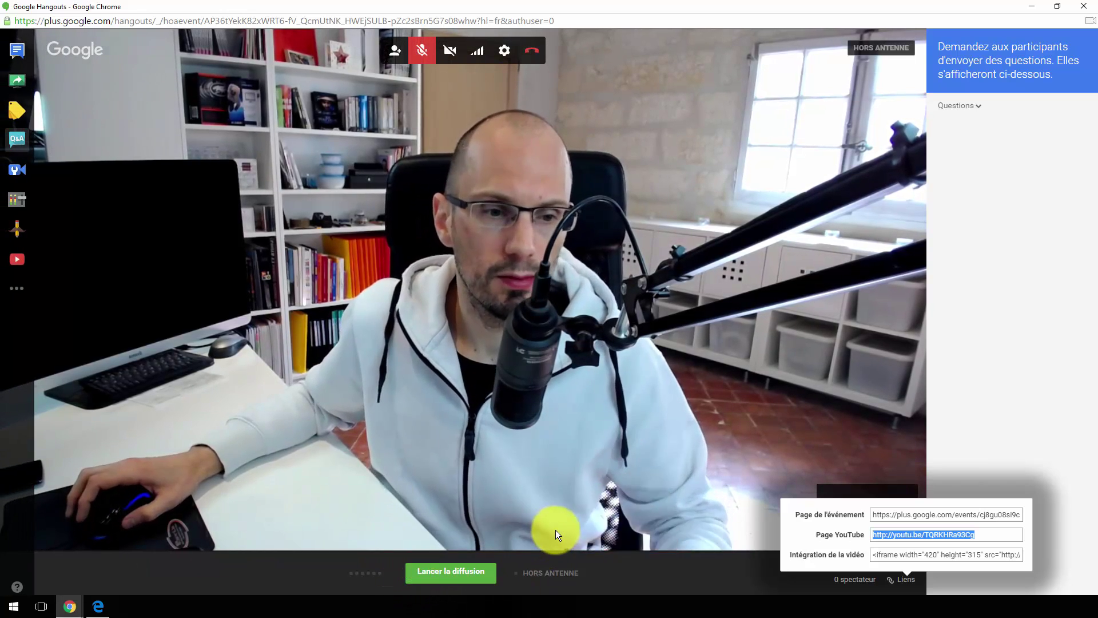
click(873, 554)
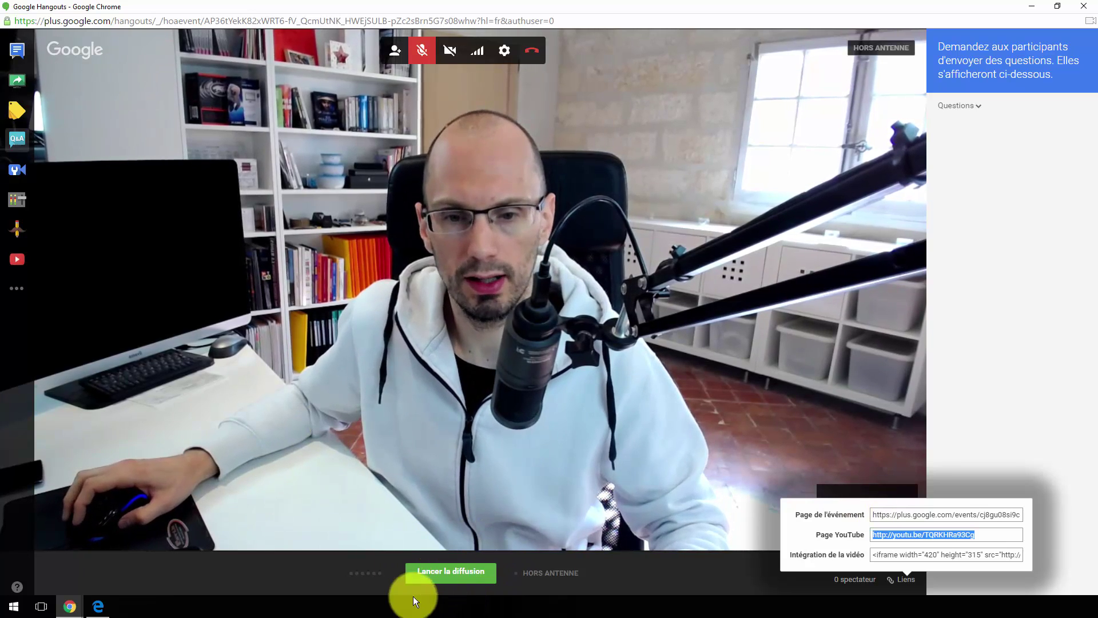
click(445, 573)
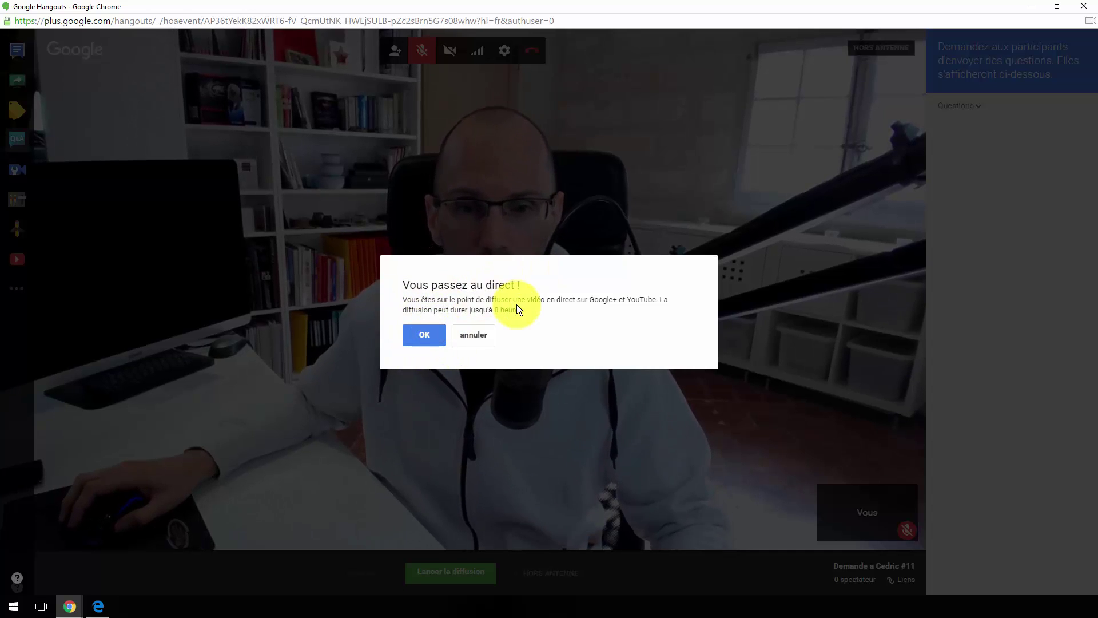
click(424, 341)
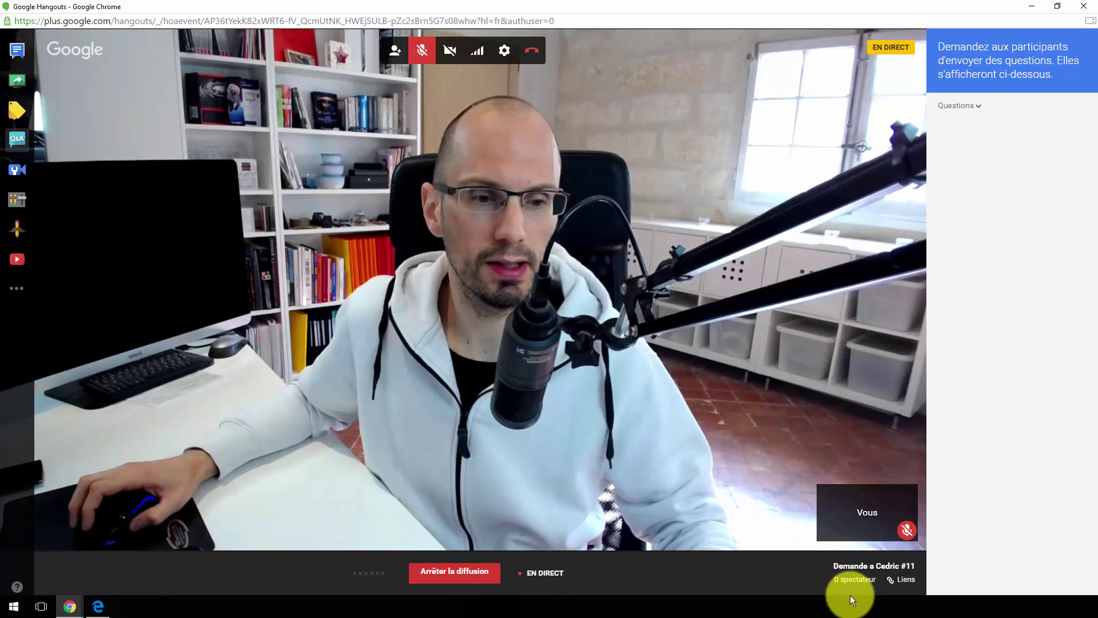
Step: Switch to the YouTube page in Edge, open the live Hangout's participation page from the video and display its Q&A app
click(96, 605)
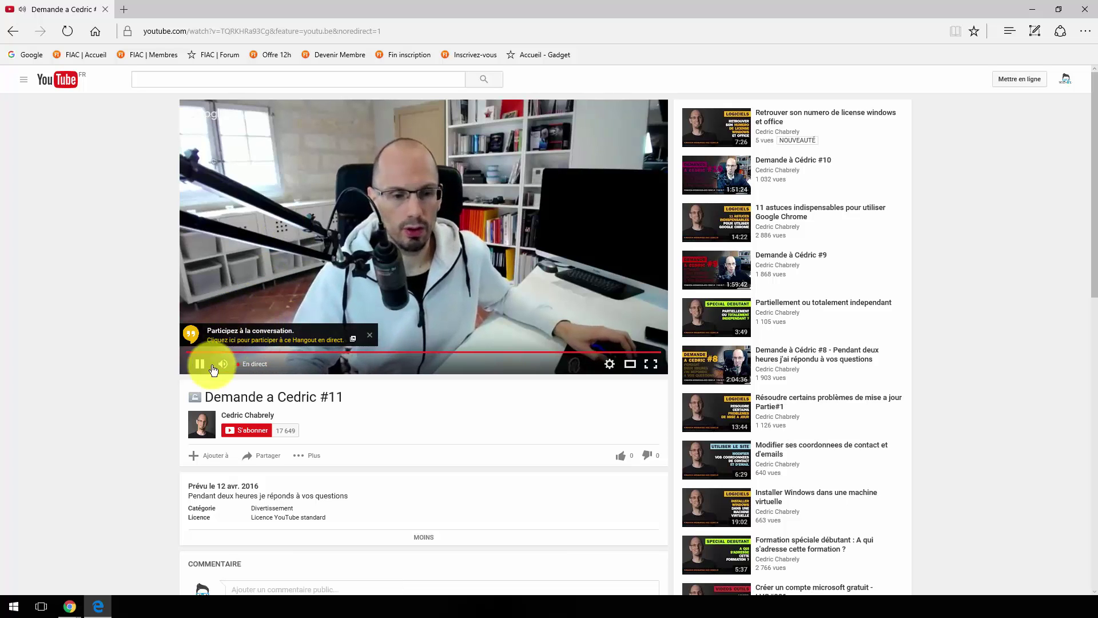
click(237, 341)
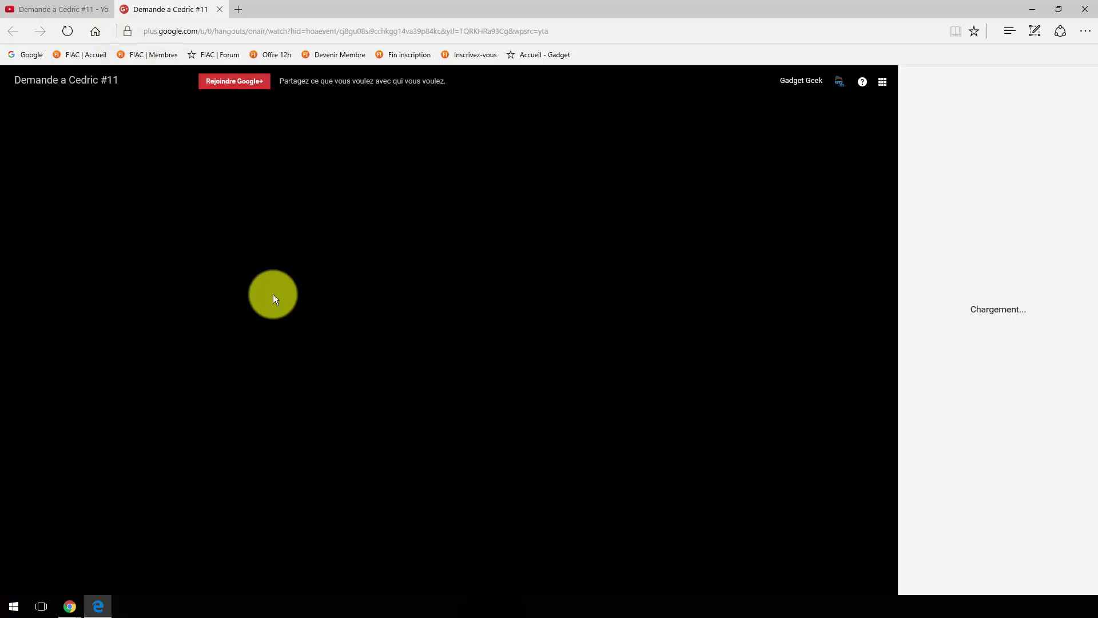
click(75, 11)
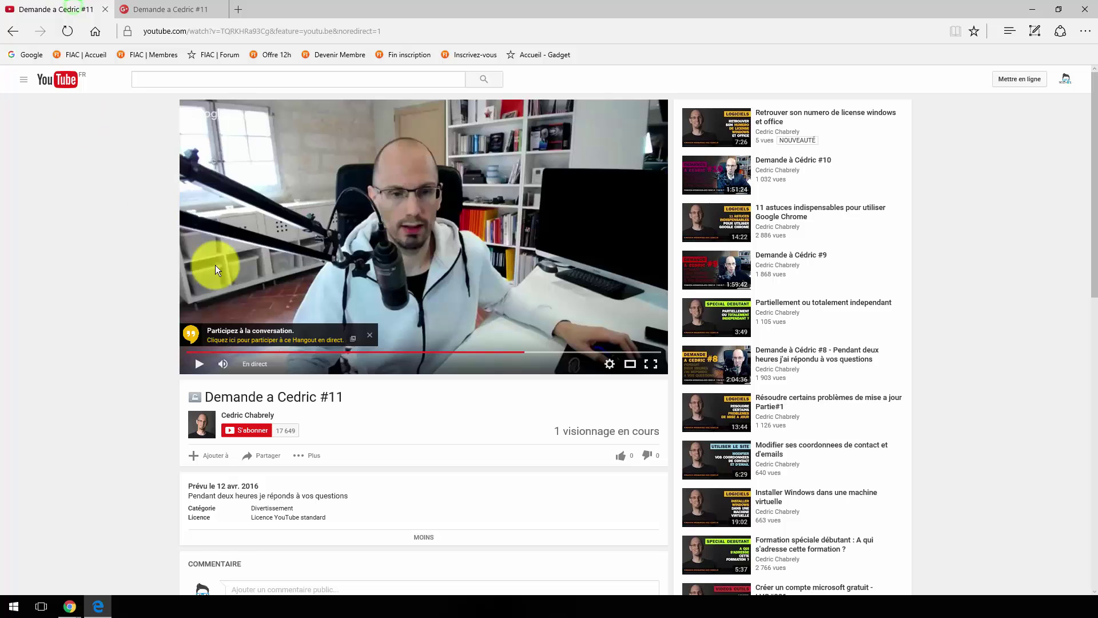
click(175, 10)
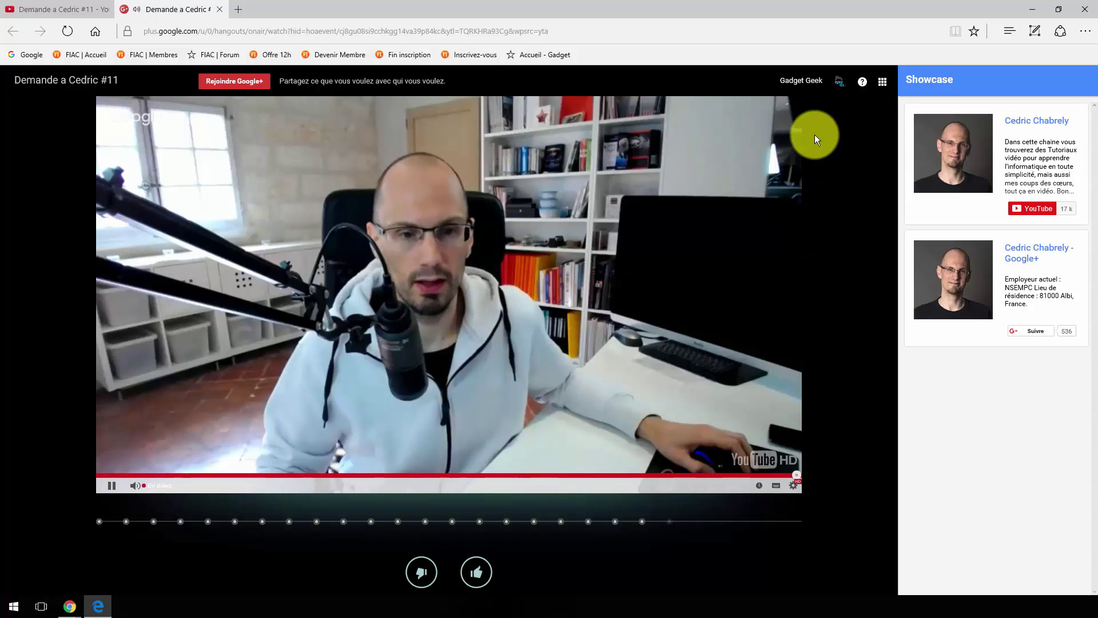
click(883, 85)
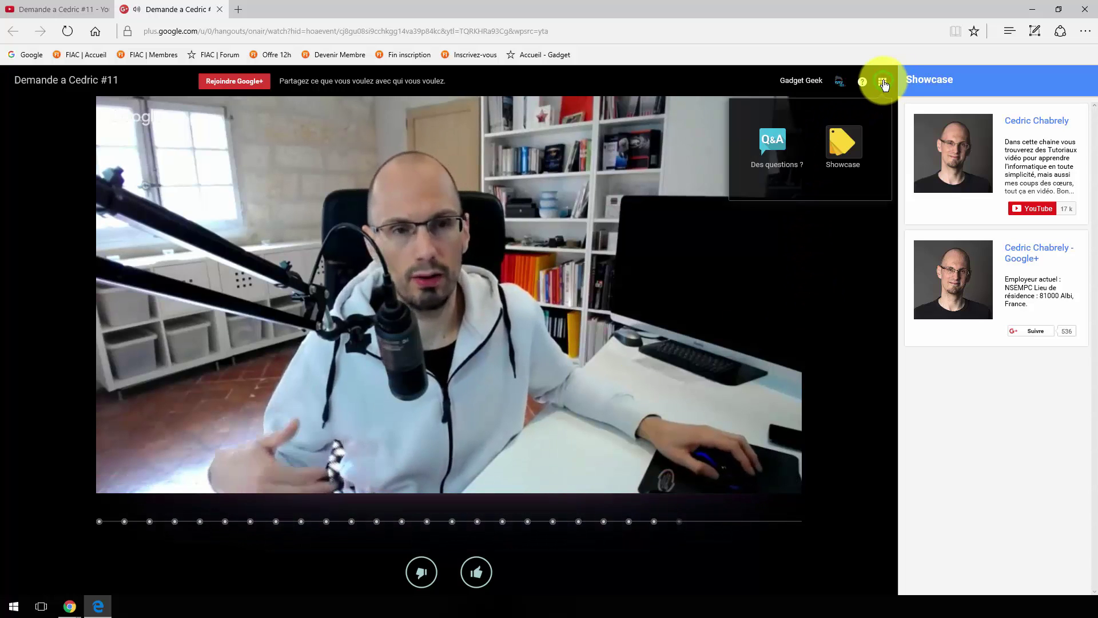
click(771, 143)
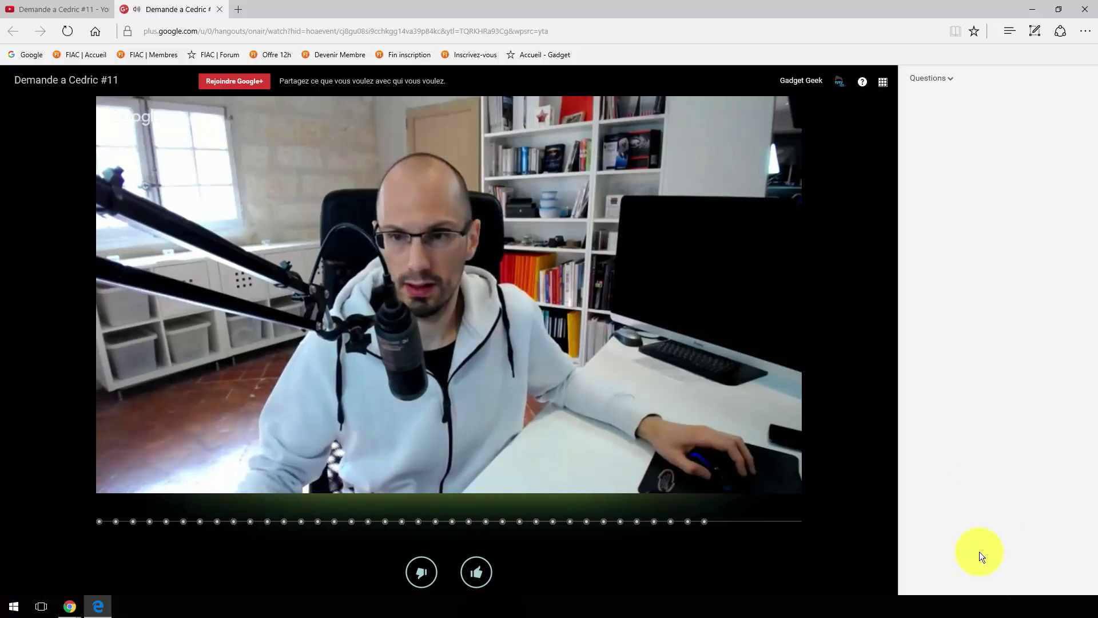
Step: Pause the live video on the participation page, then close that tab and the YouTube tab in Edge
mouse_move(588, 452)
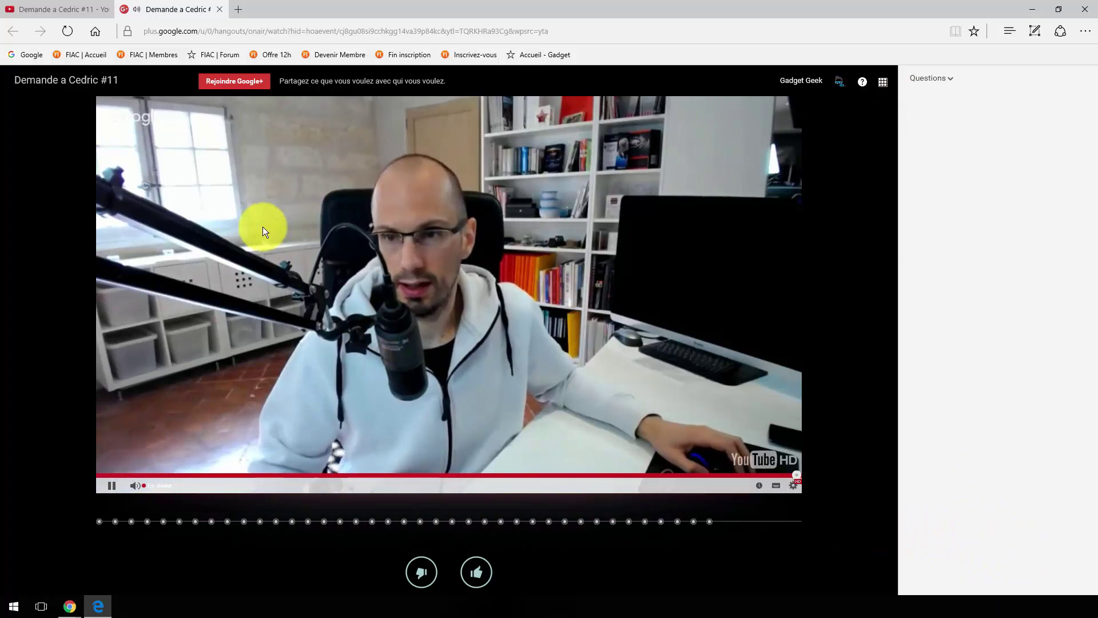
click(110, 488)
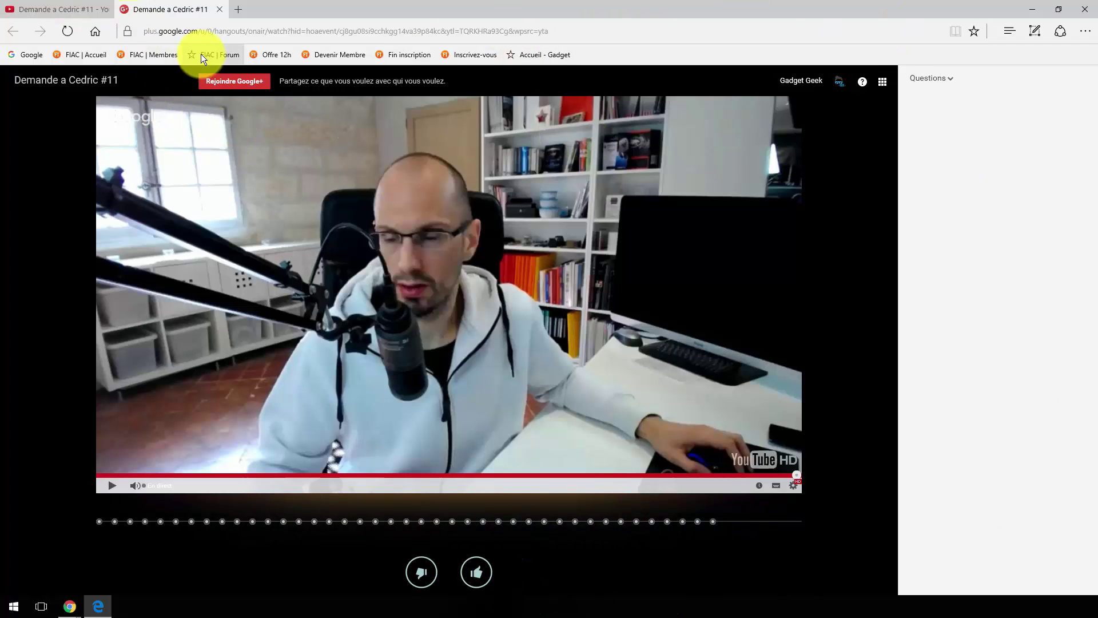
click(220, 8)
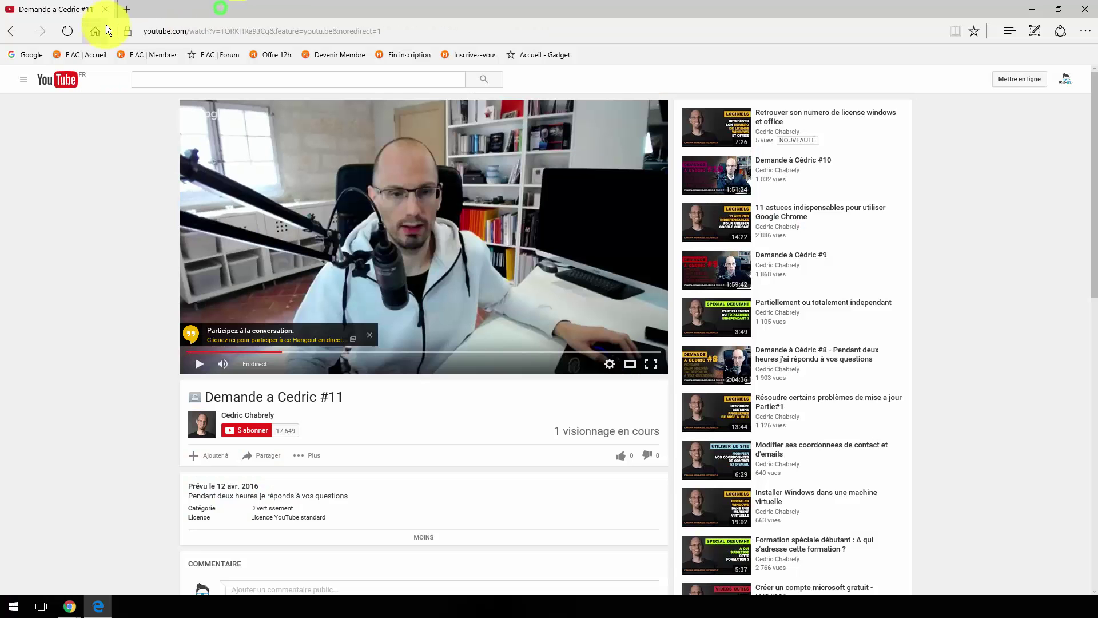
click(107, 9)
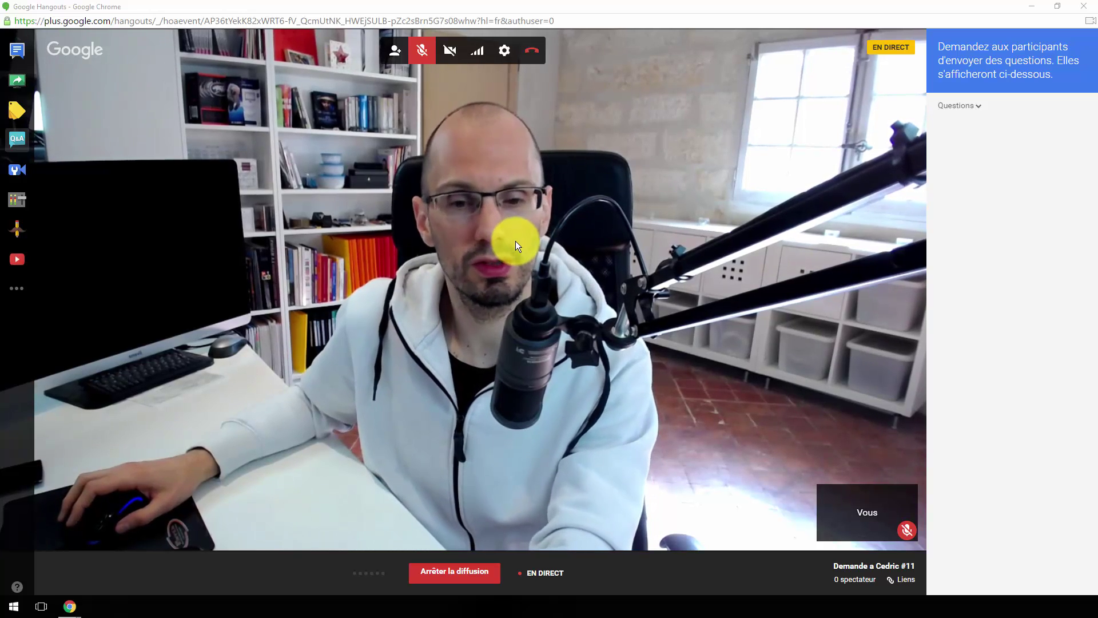
Step: Leave the Hangout, stop the broadcast and dismiss the end-of-Hangout notice
click(532, 50)
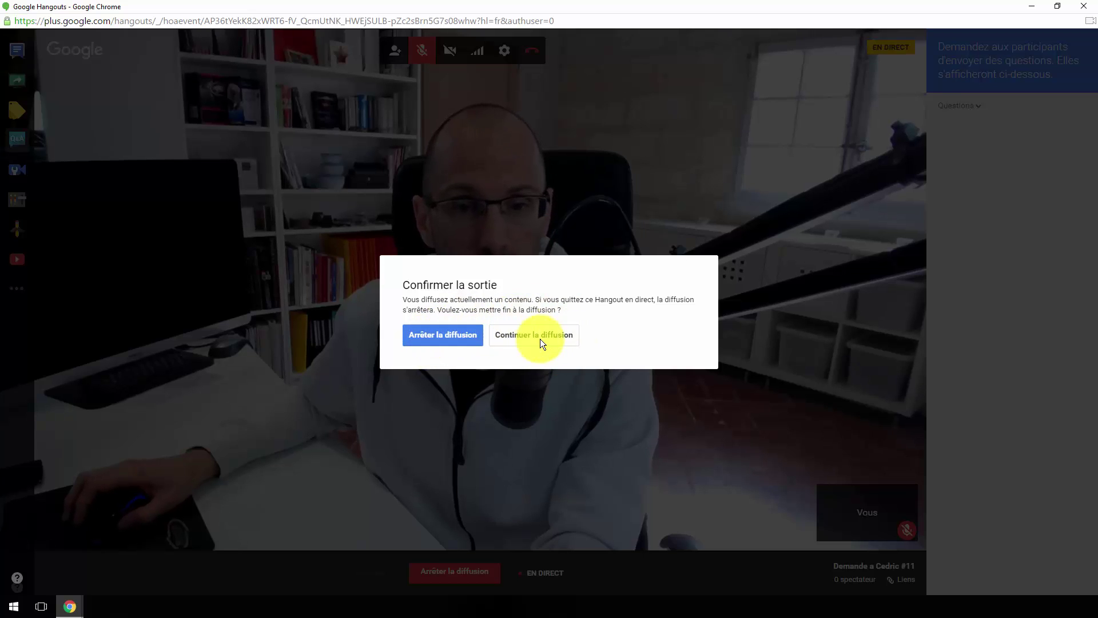
click(442, 335)
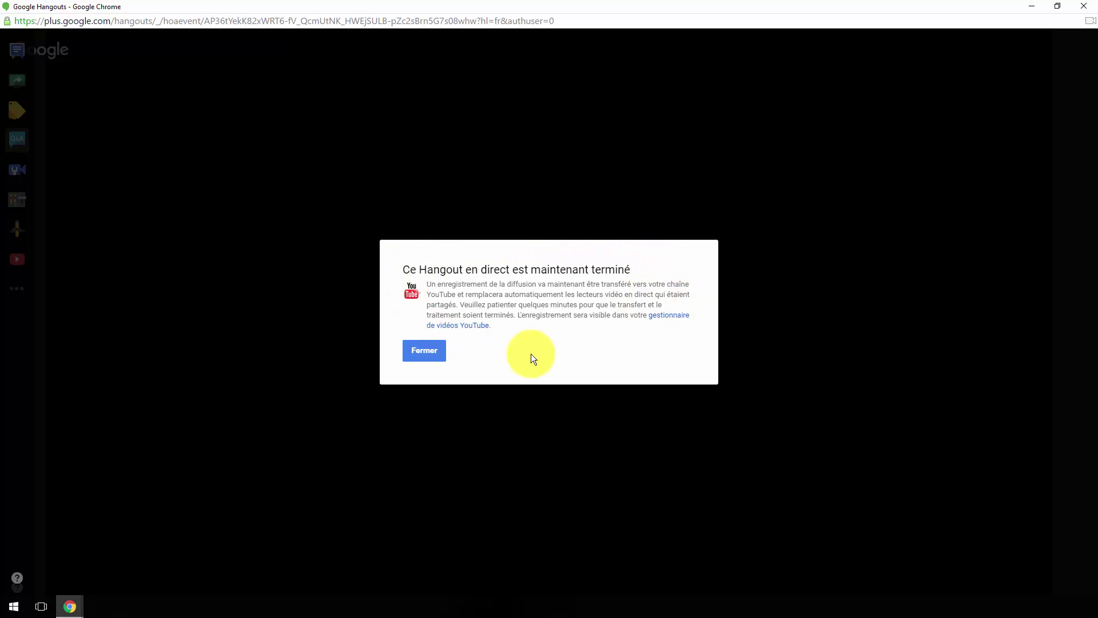
click(435, 351)
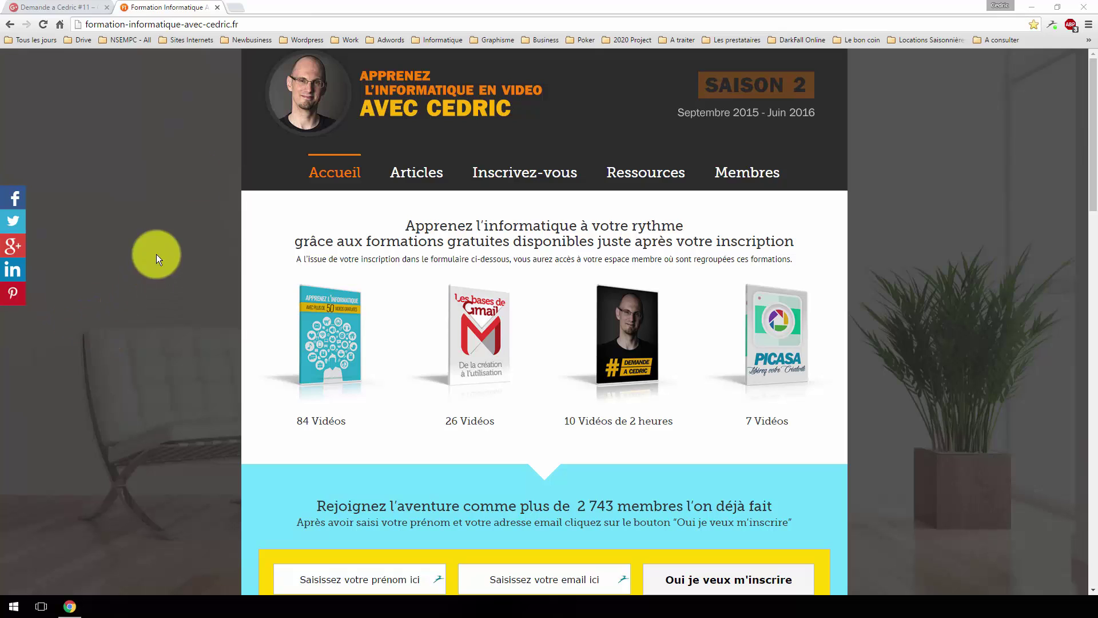
Step: Open the YouTube channel in a new Chrome tab and go to the Creator Studio video manager
click(238, 5)
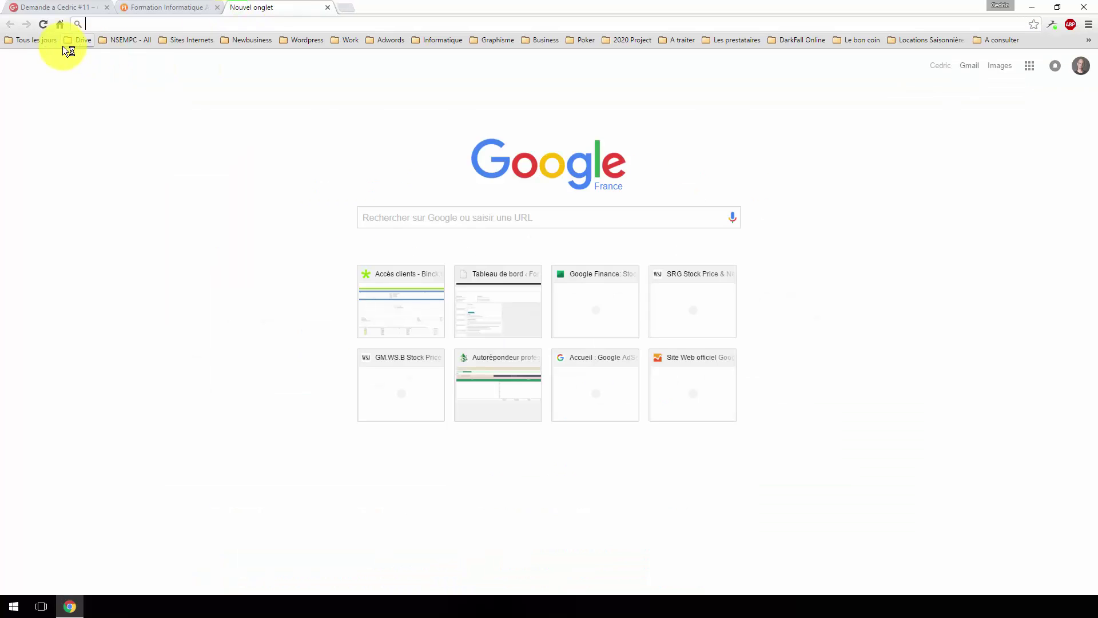
click(173, 40)
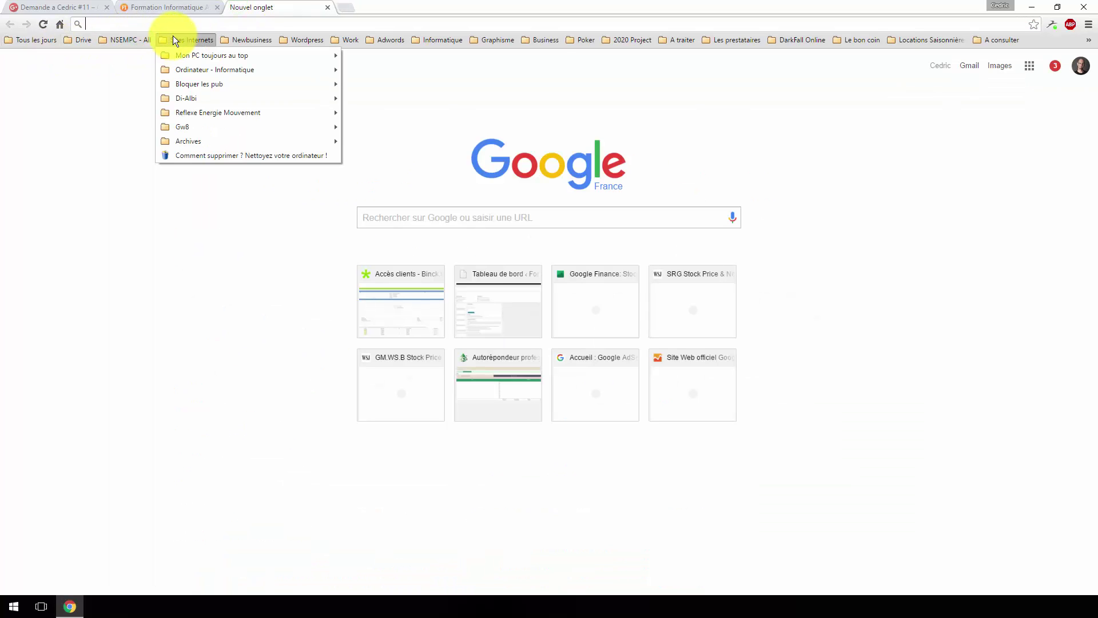
mouse_move(146, 39)
click(130, 187)
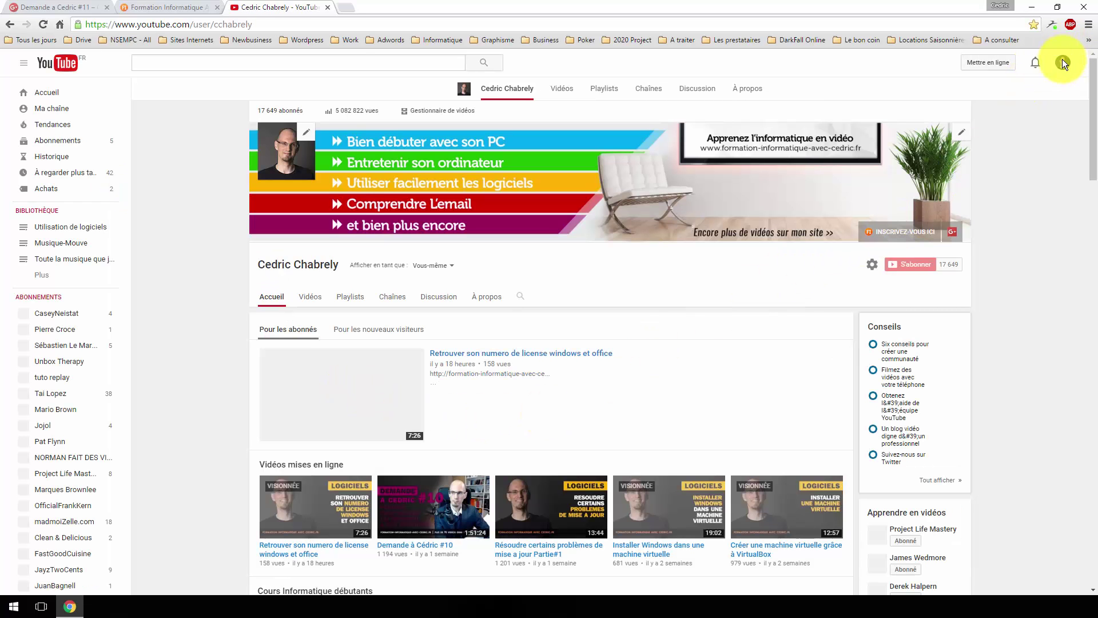
scroll(1053, 117, down, 1)
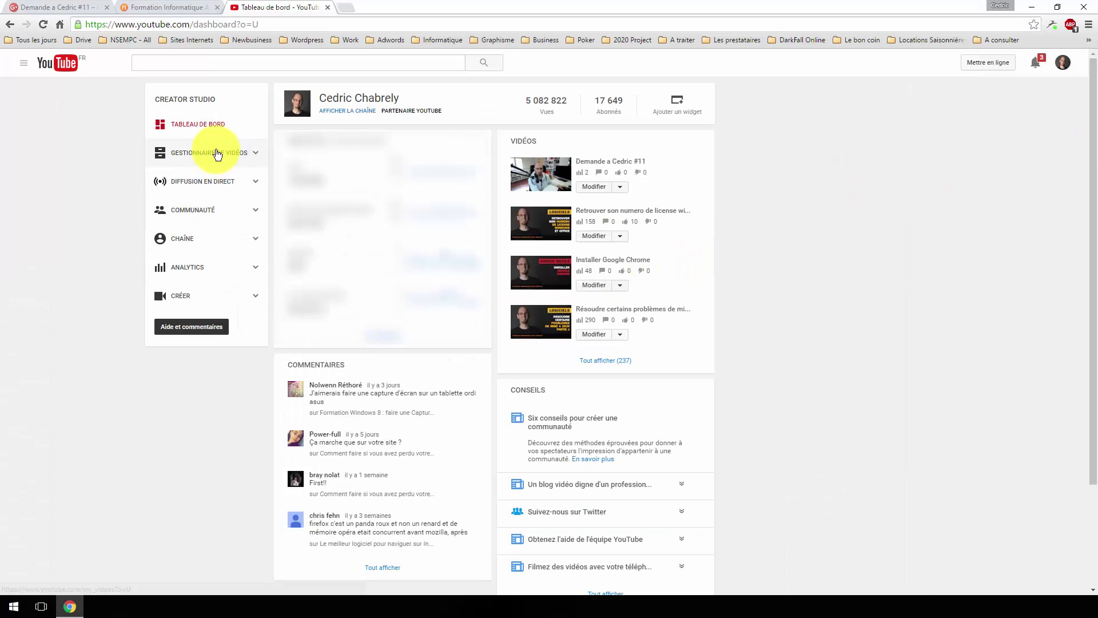
click(209, 159)
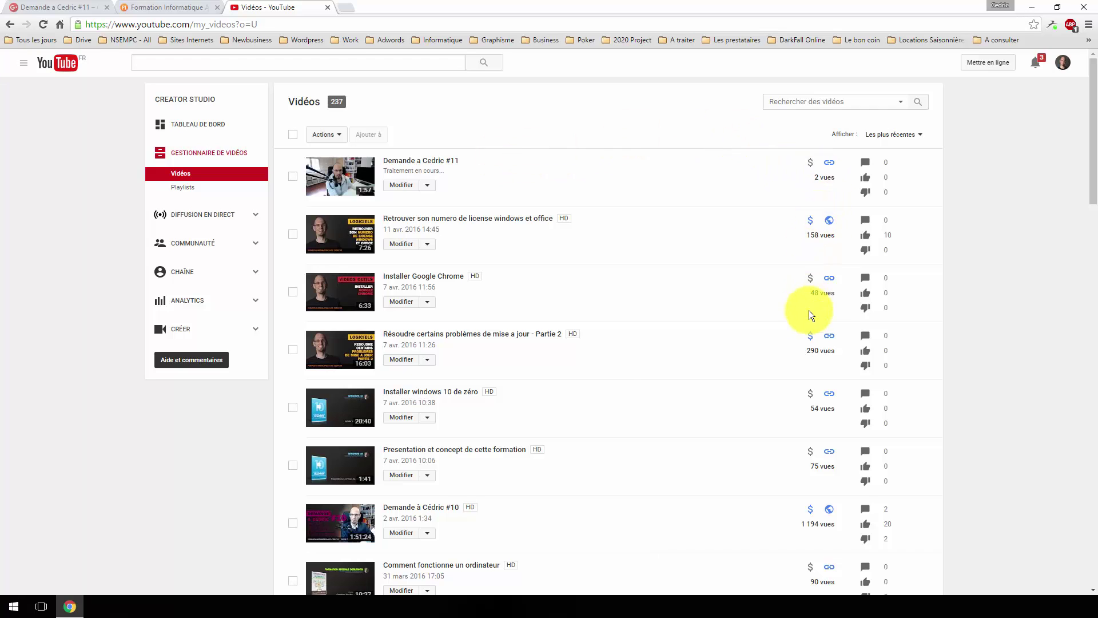
Step: Delete the video "Demande a Cedric #11" from the video manager and confirm the deletion
click(830, 166)
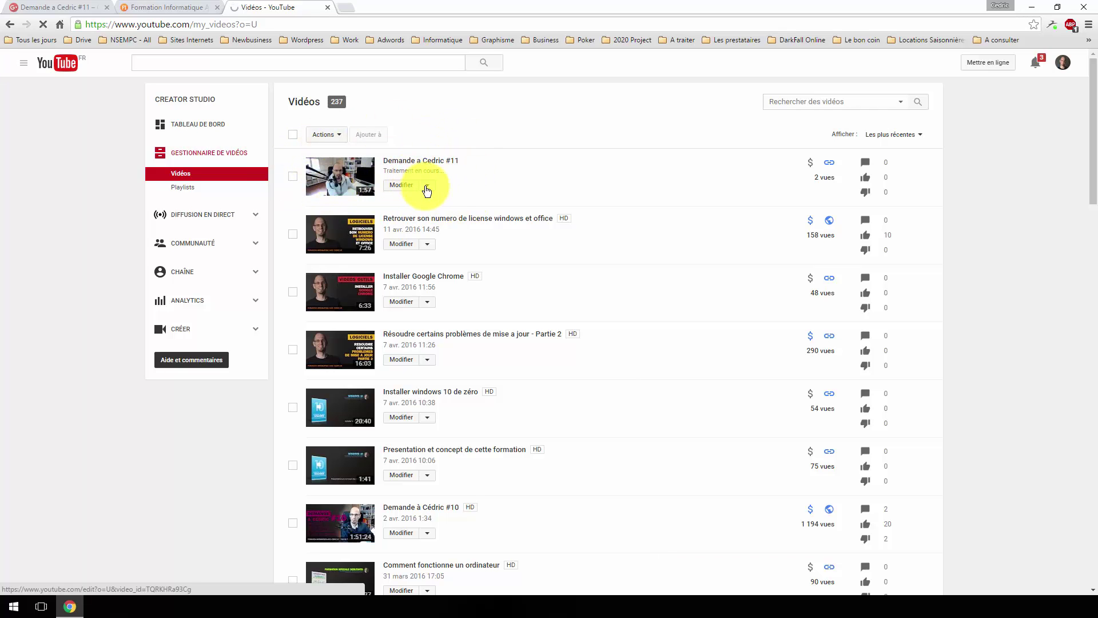
click(428, 185)
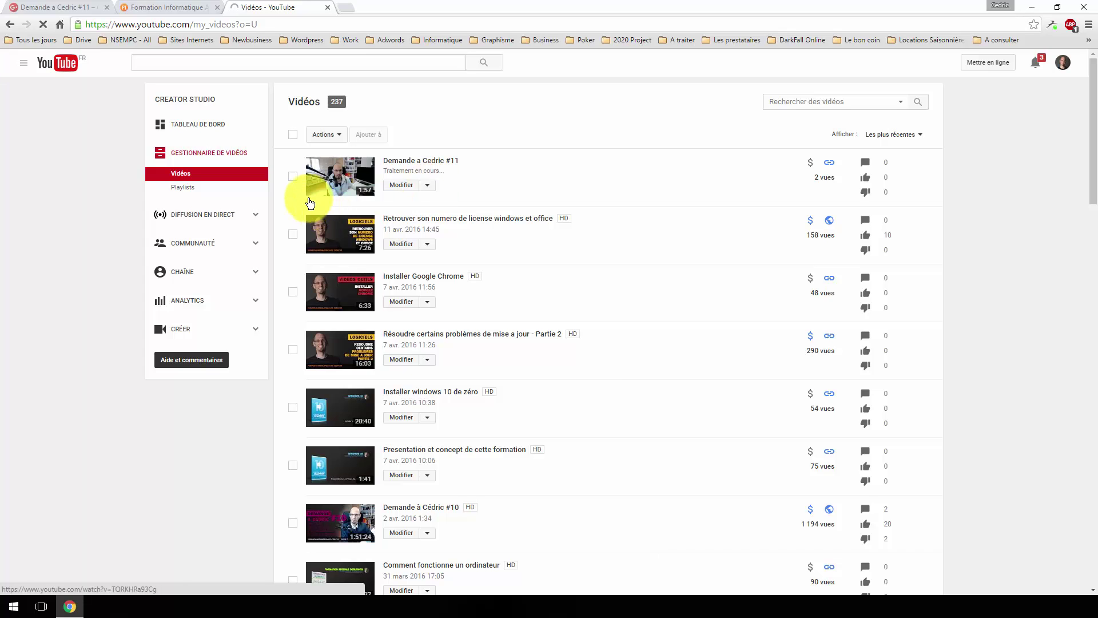
click(294, 178)
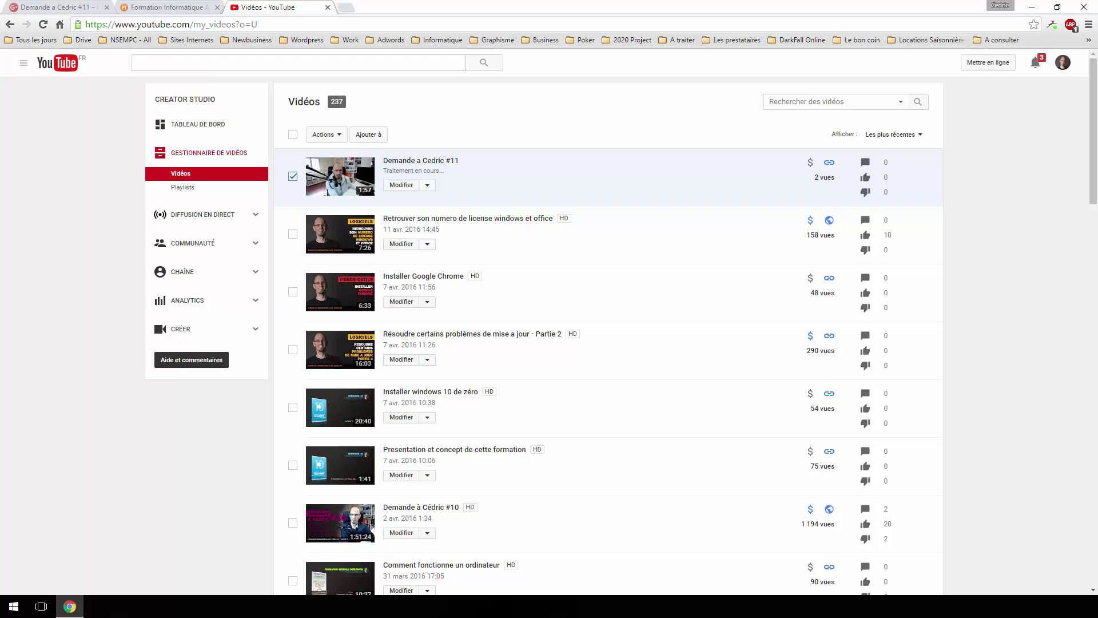
click(337, 134)
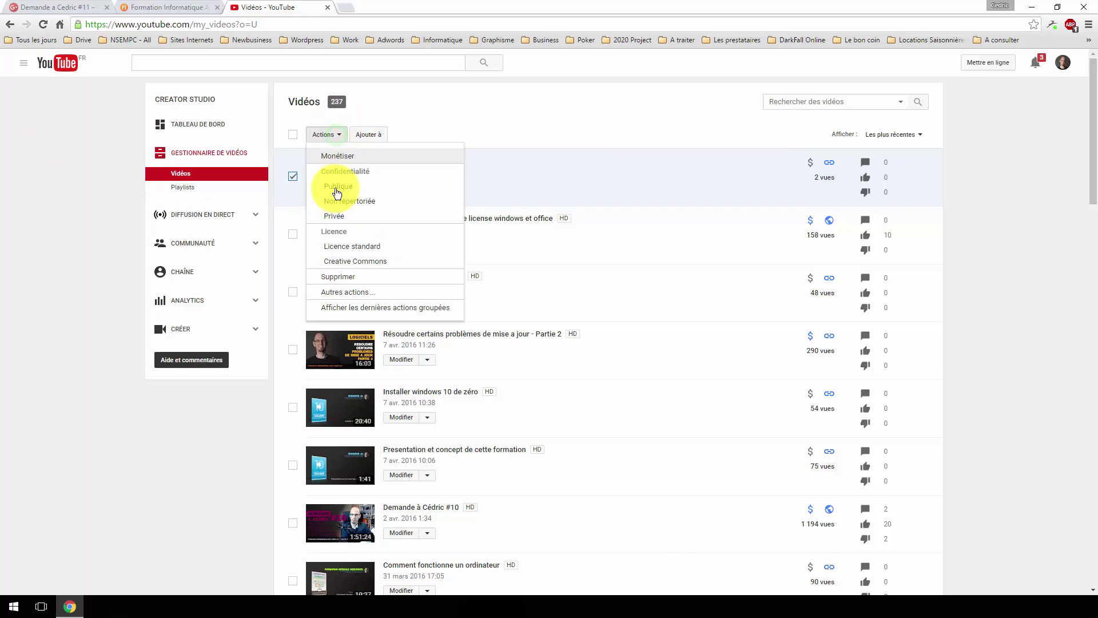
click(340, 278)
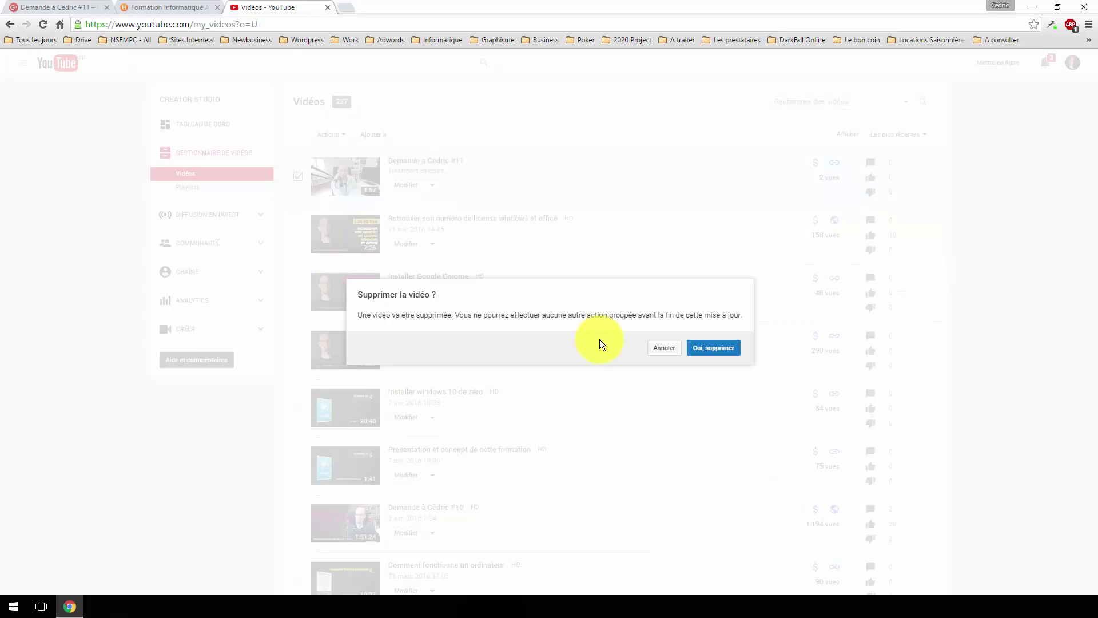
click(705, 347)
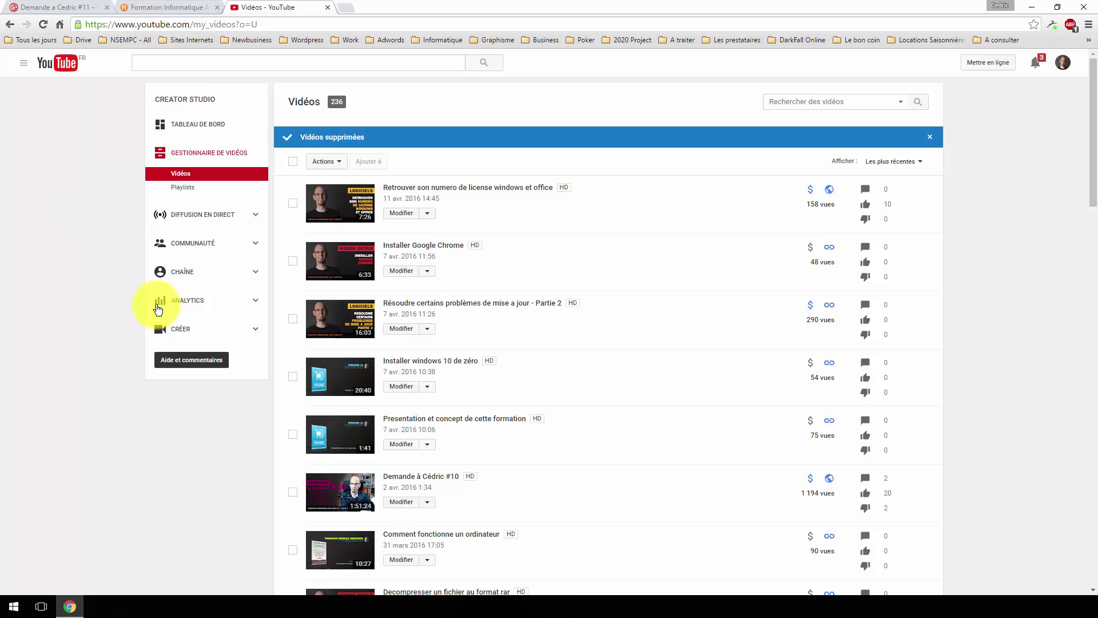
Step: Review the training website's home page, from the free course offers to the member sign-up form
click(168, 7)
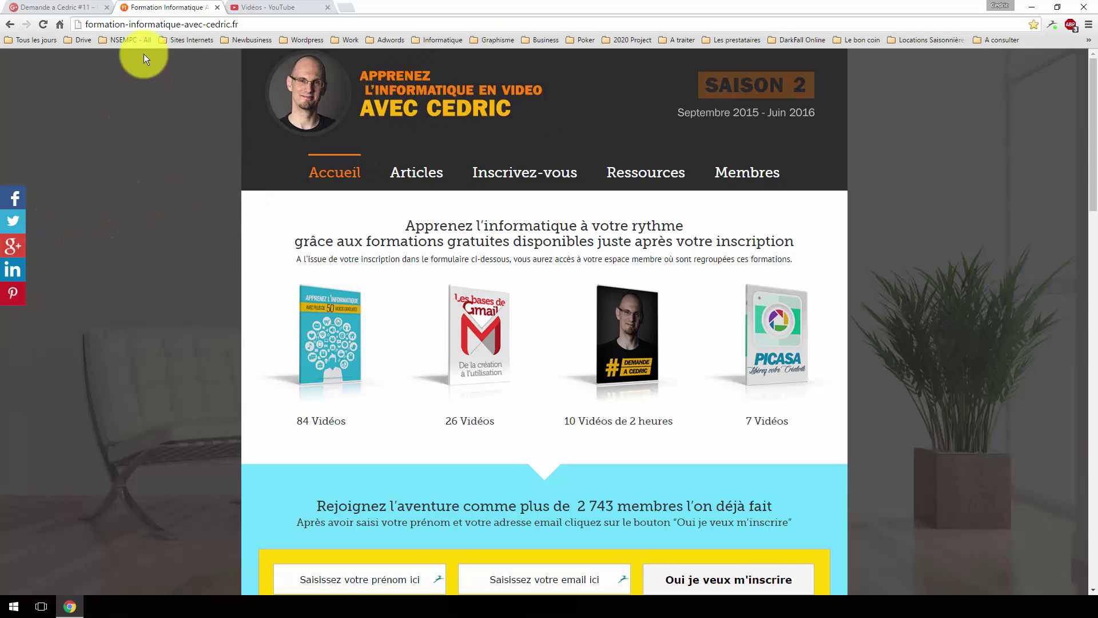
scroll(207, 273, down, 1)
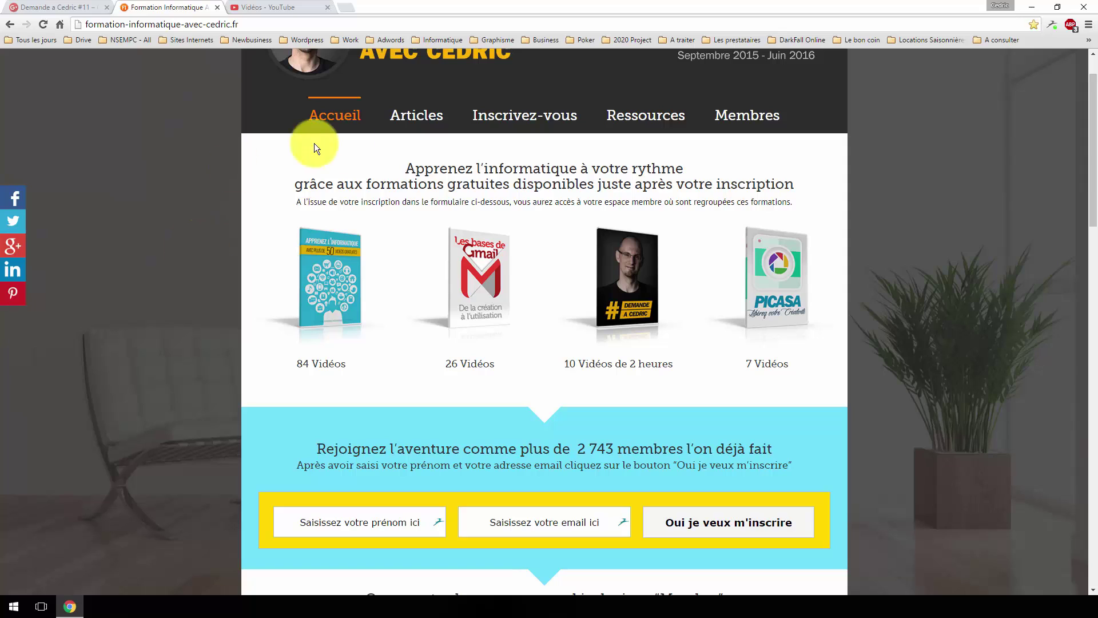
scroll(301, 147, up, 1)
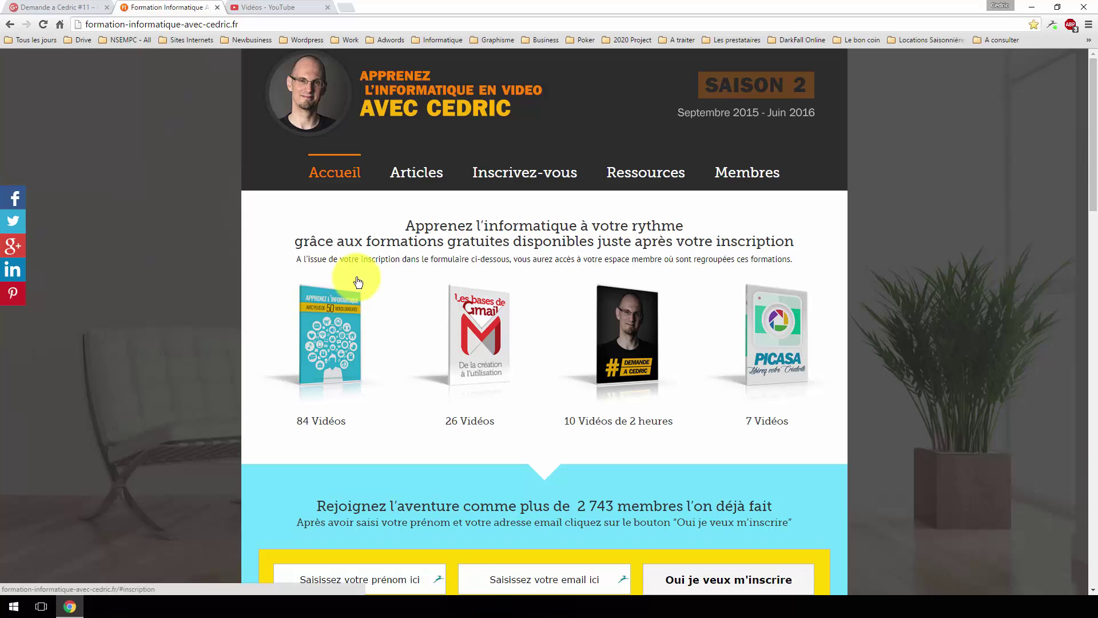
scroll(405, 338, down, 2)
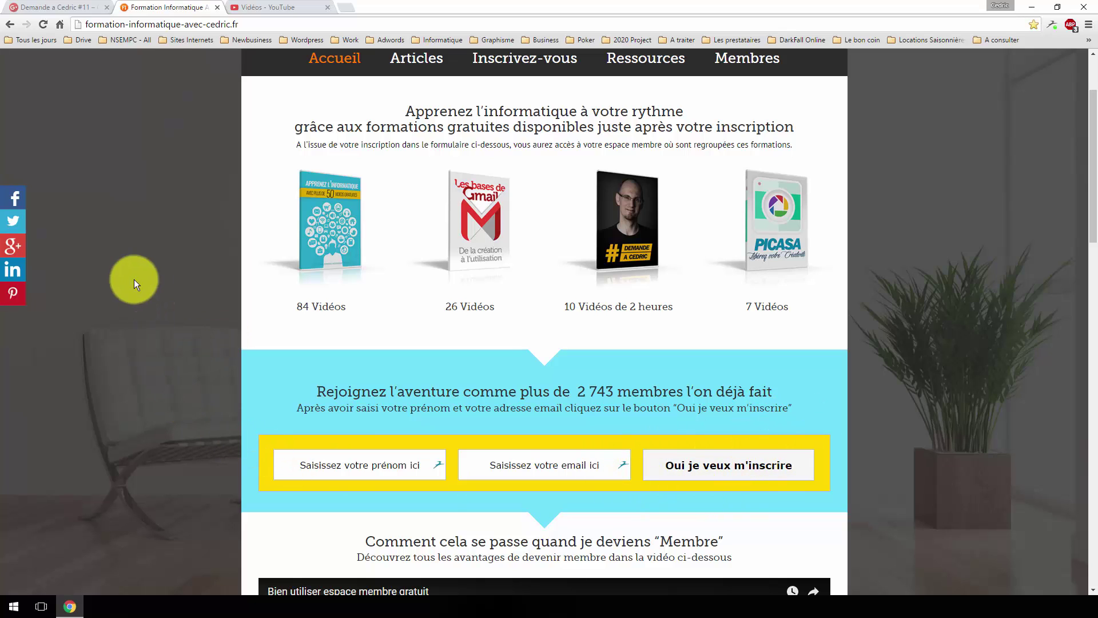
scroll(134, 279, up, 2)
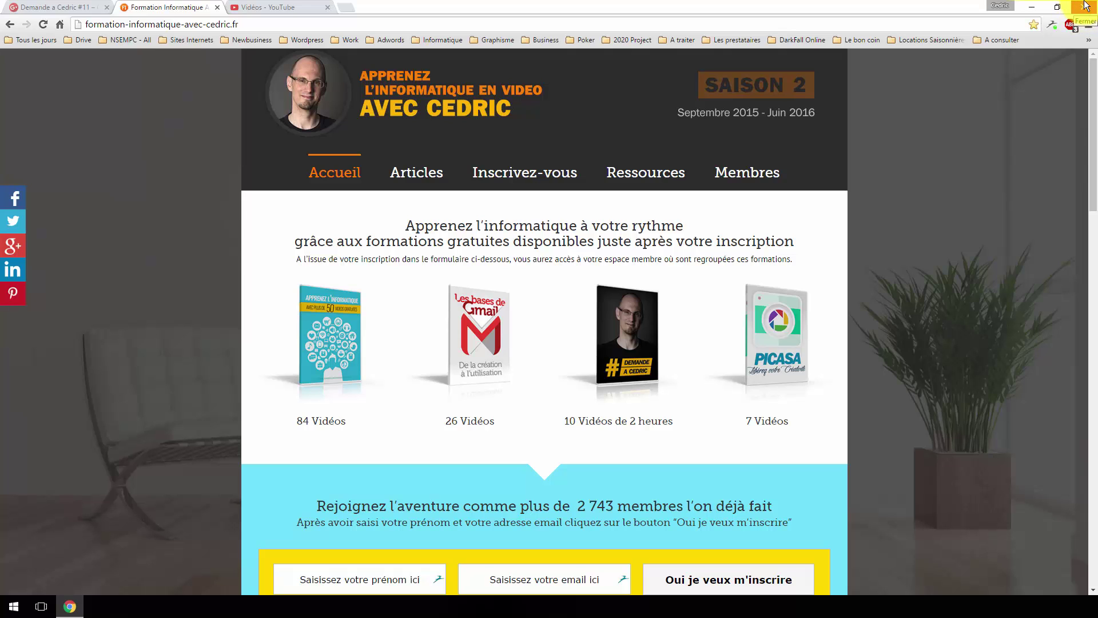
Step: Revisit the Google+ event page for "Demande a Cedric #11" and return to the YouTube video manager
click(98, 6)
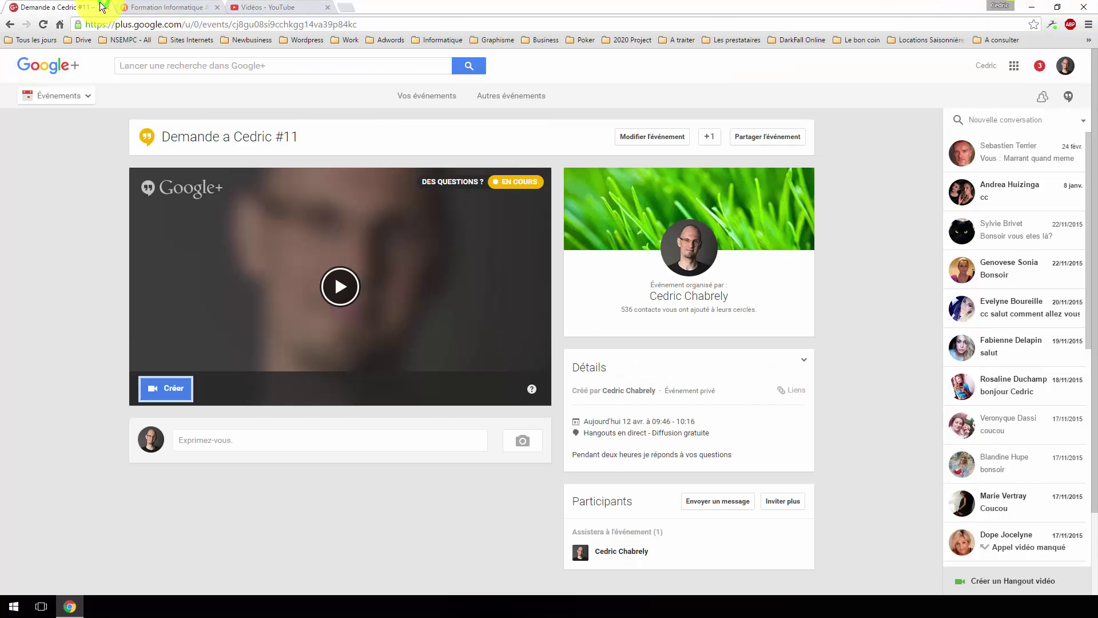
click(193, 5)
click(269, 7)
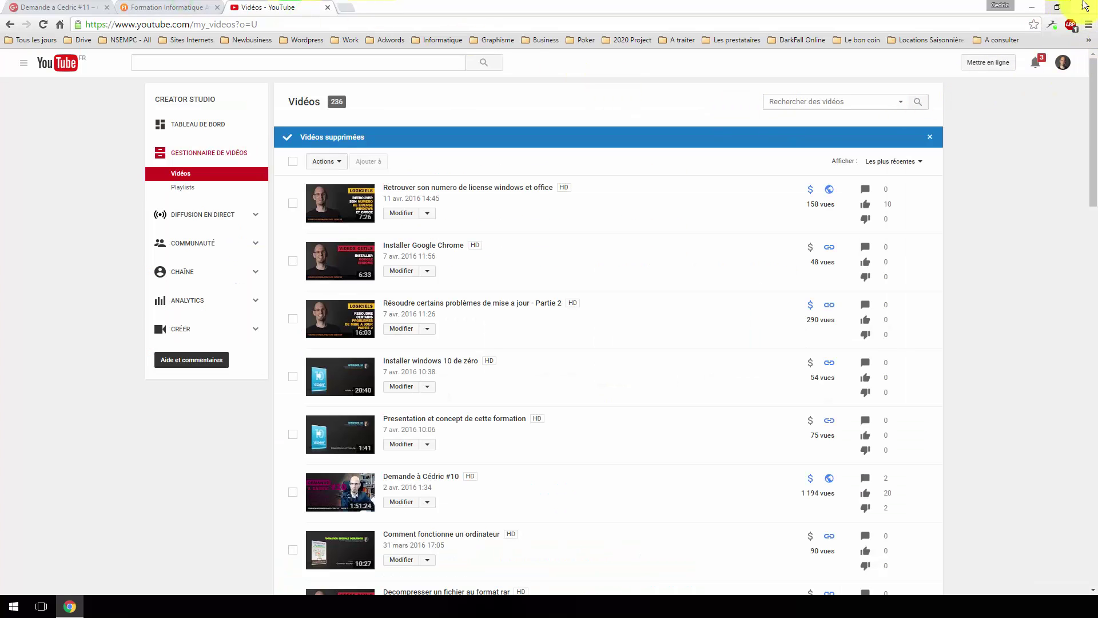